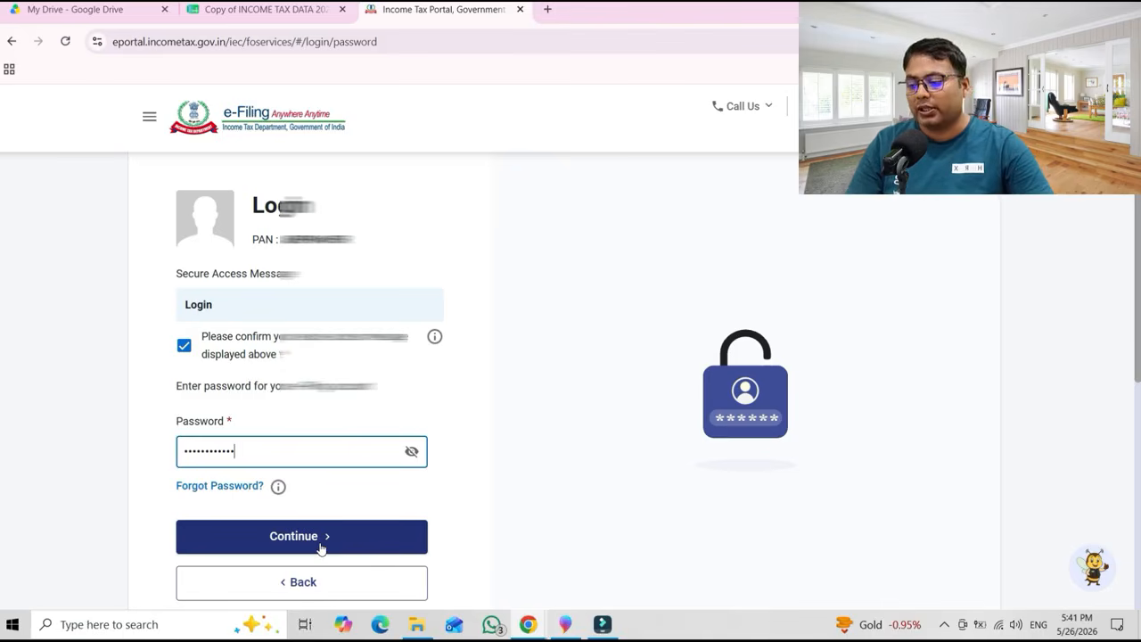
Log in and review the contact details on the My Profile page.
left_click(321, 544)
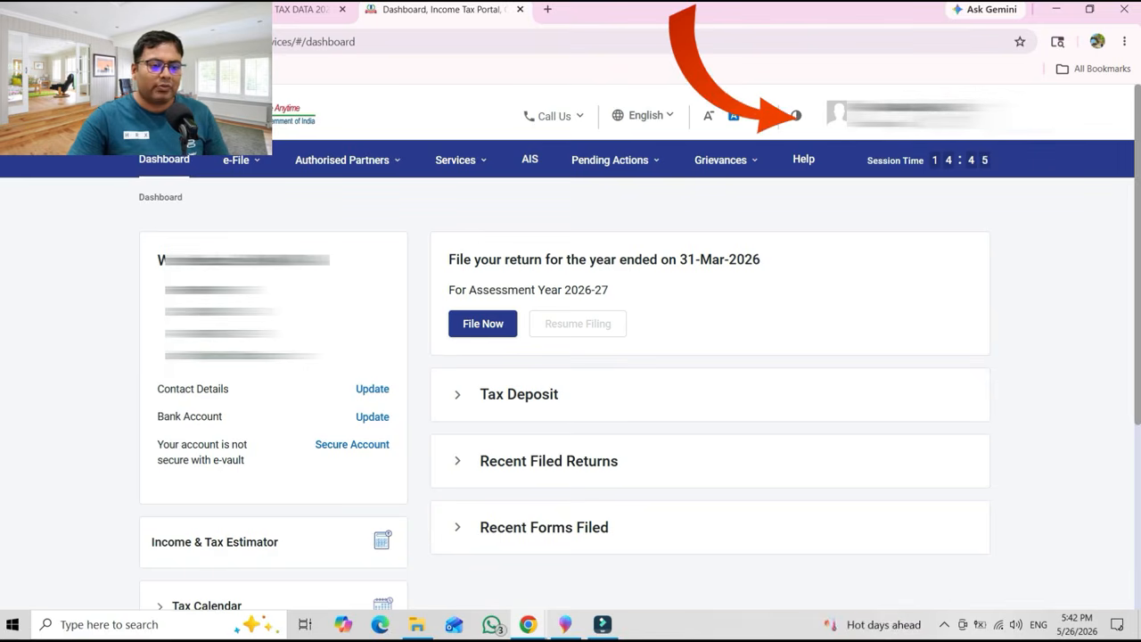
left_click(901, 114)
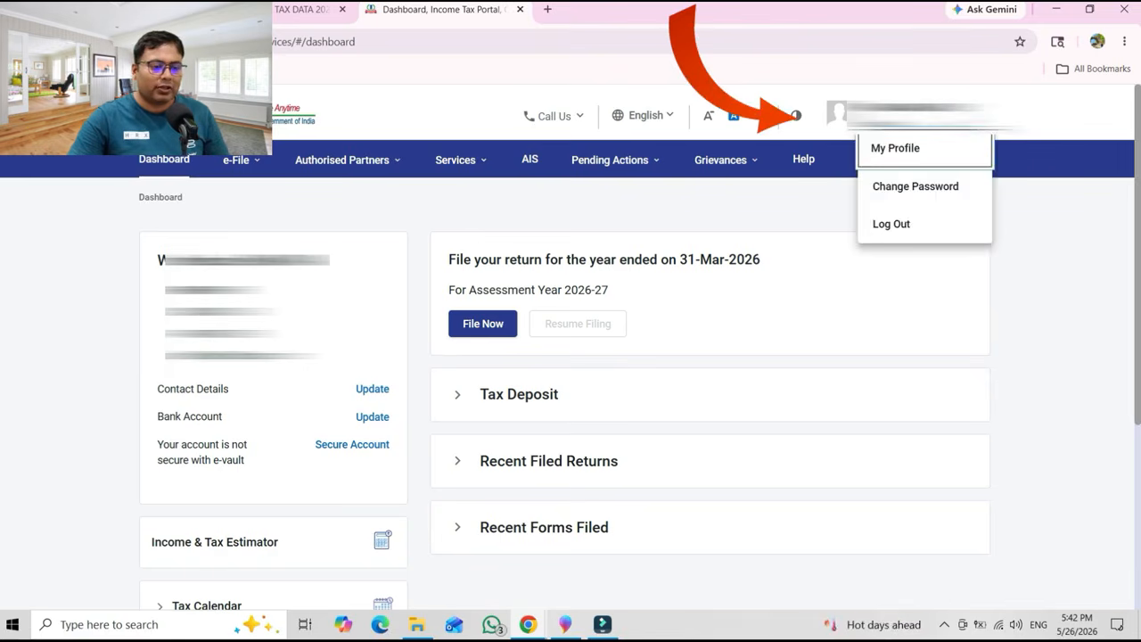
left_click(906, 163)
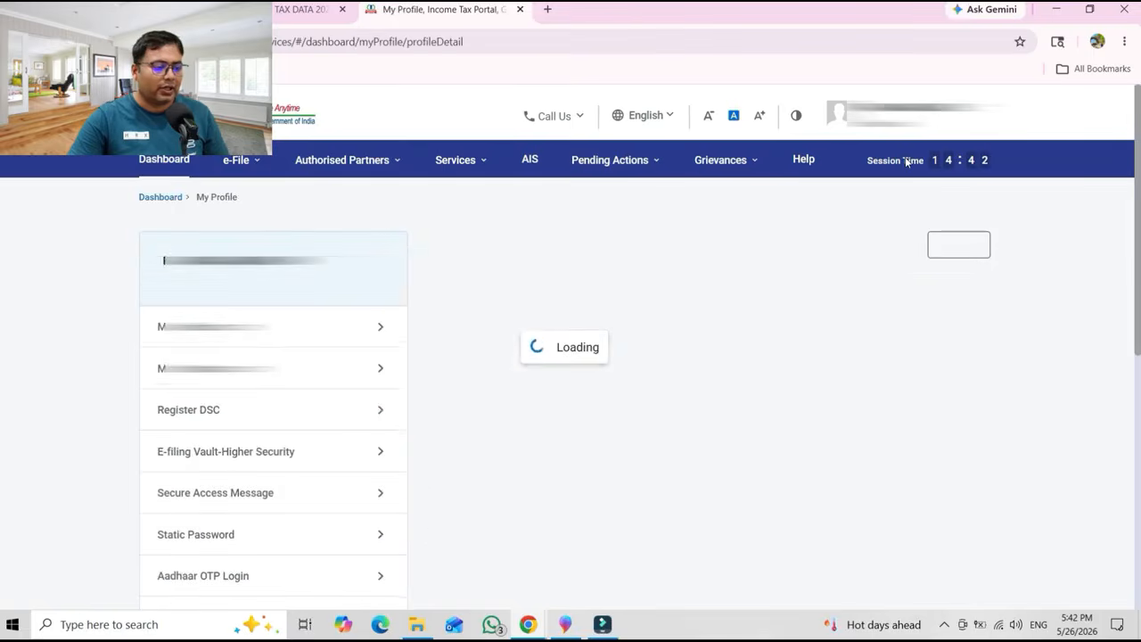
scroll(1121, 405, "down", 6)
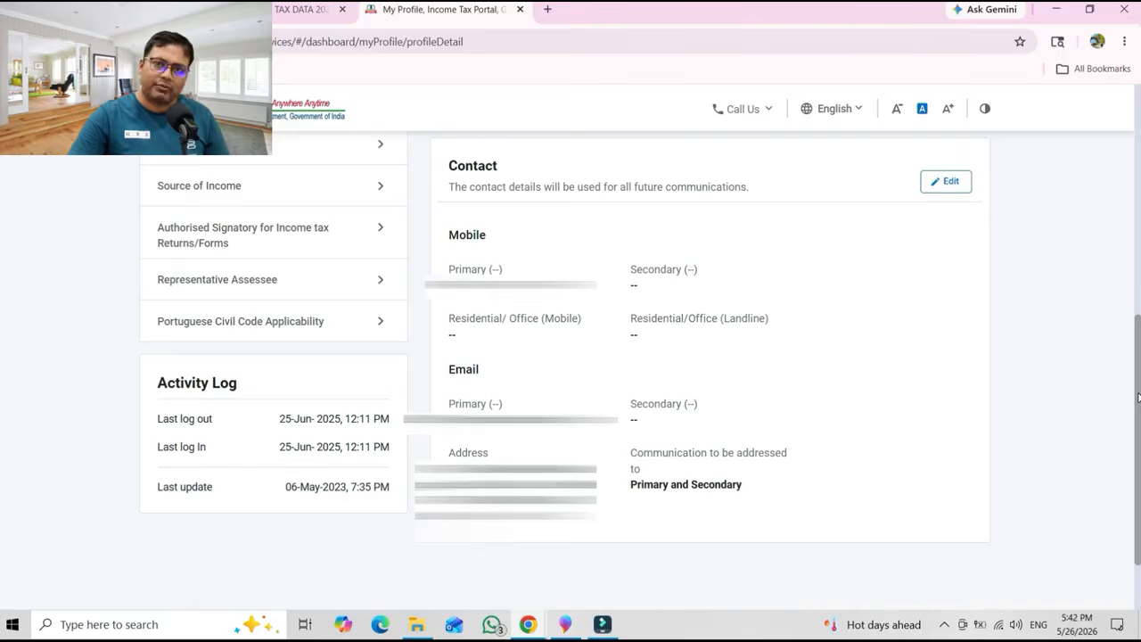
scroll(1136, 390, "up", 10)
Begin filing an income tax return for AY 2026-27 in Online mode.
left_click(165, 159)
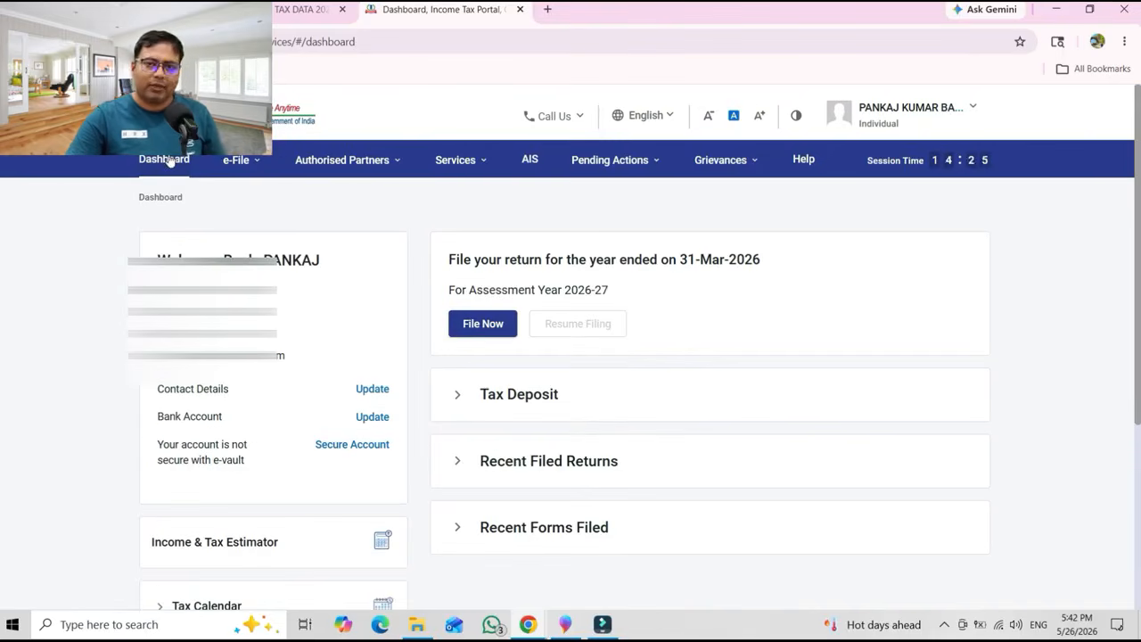
left_click(241, 160)
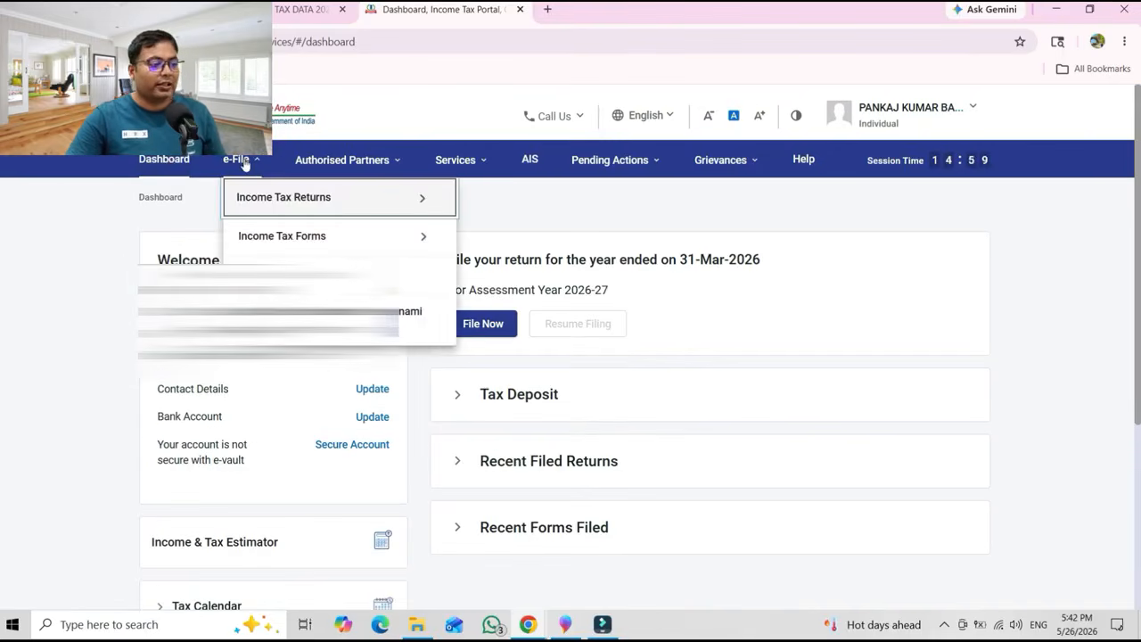
mouse_move(253, 204)
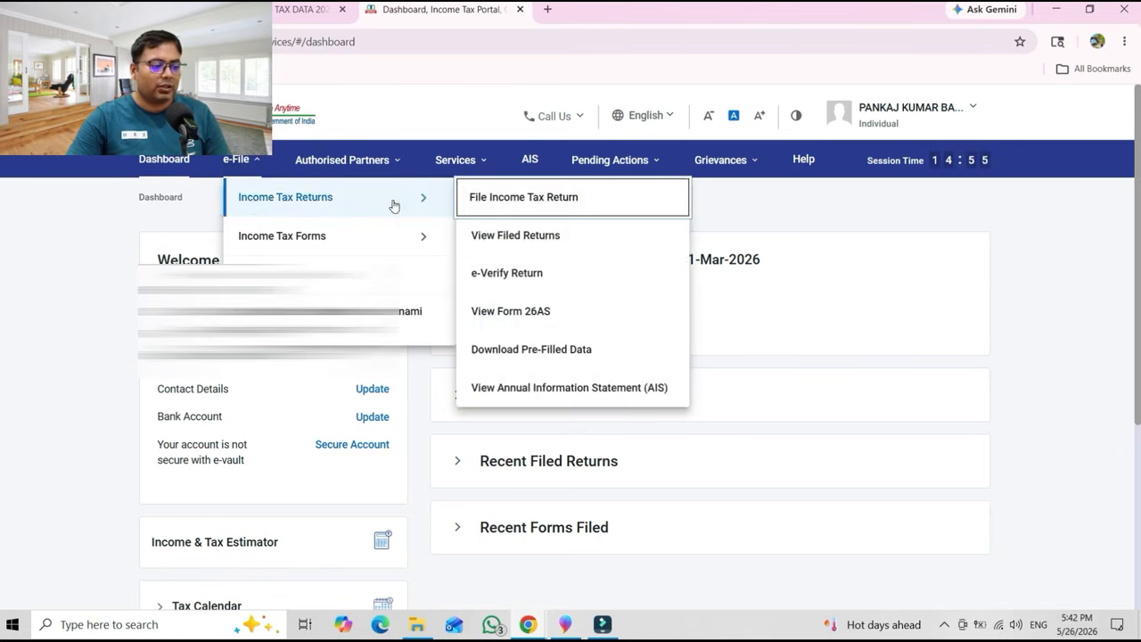
left_click(524, 199)
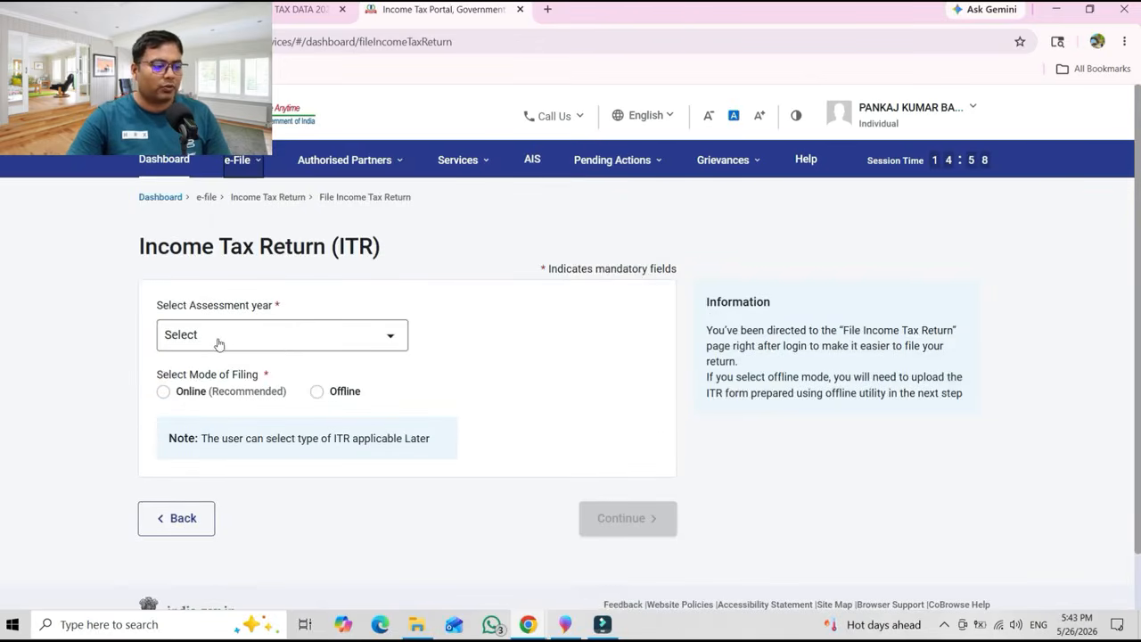
left_click(274, 344)
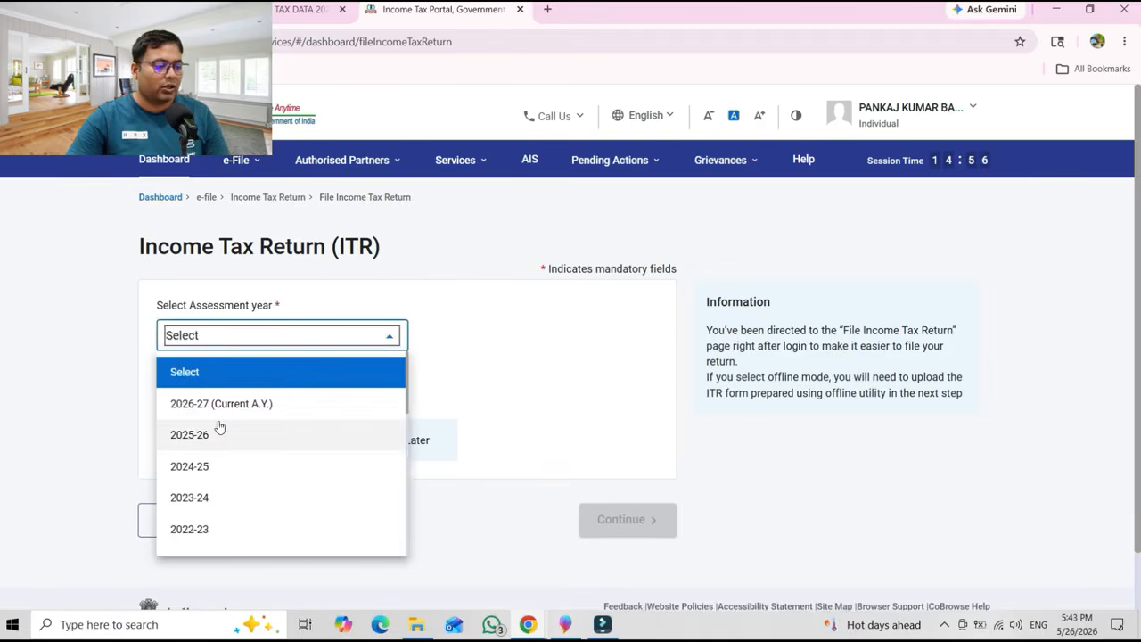
left_click(220, 412)
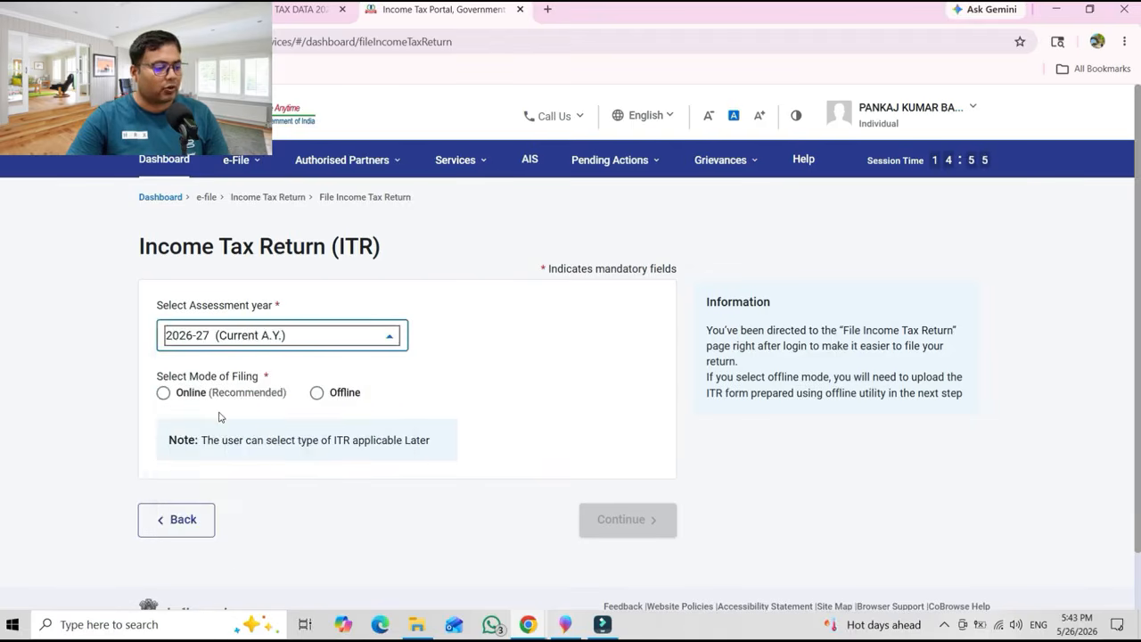
left_click(163, 393)
left_click(605, 518)
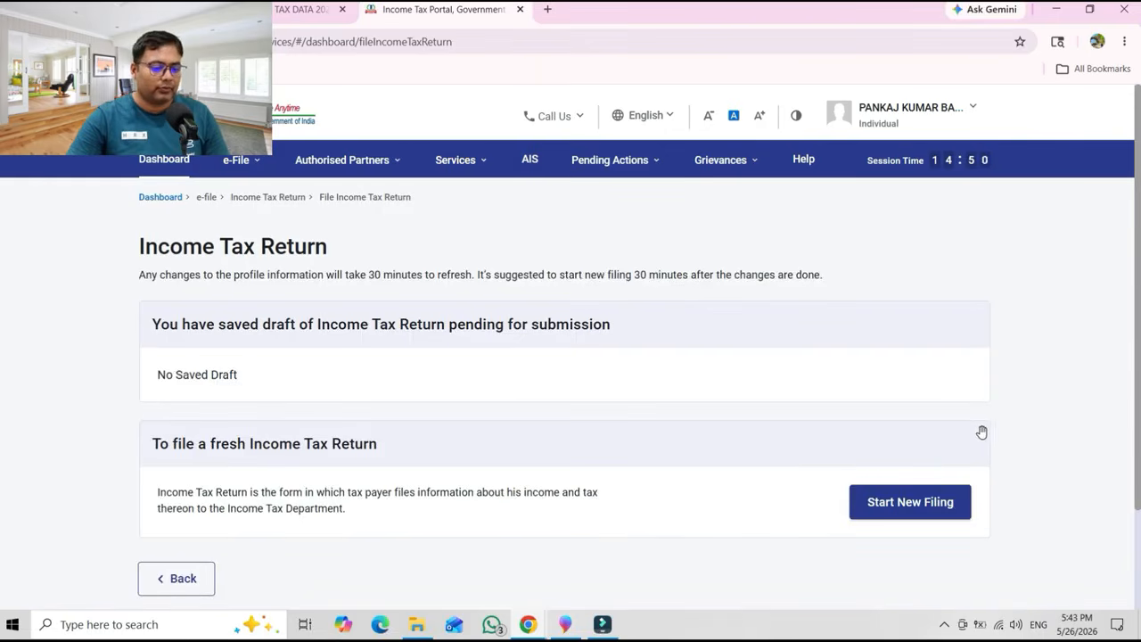
Start a new filing as an Individual with ITR-1 and accept the New Tax Regime notice.
left_click(905, 506)
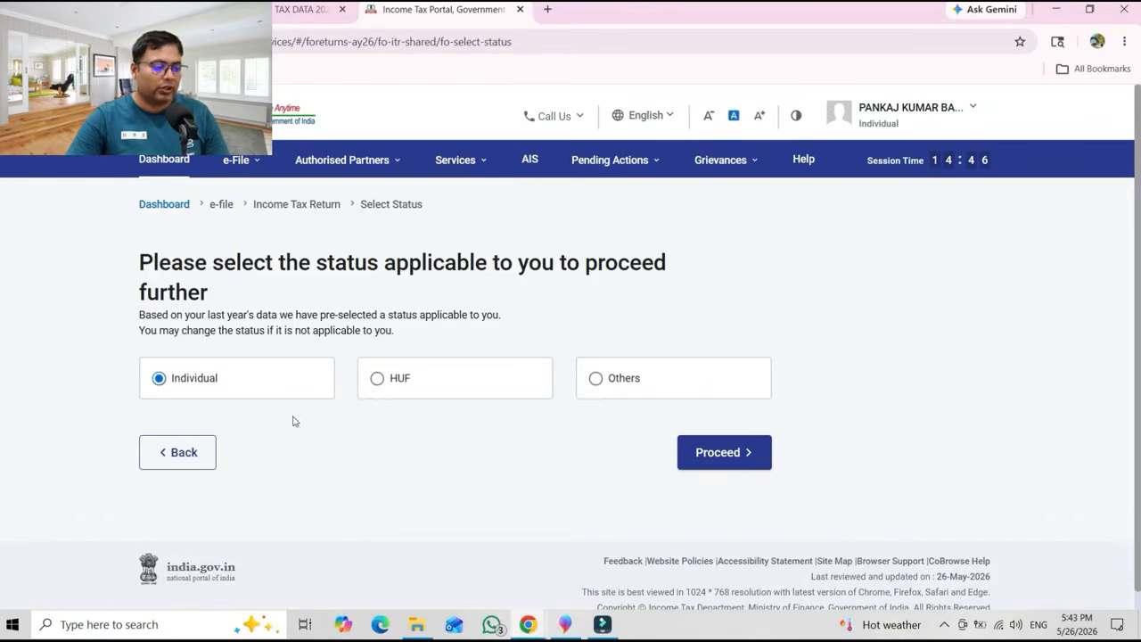
left_click(728, 456)
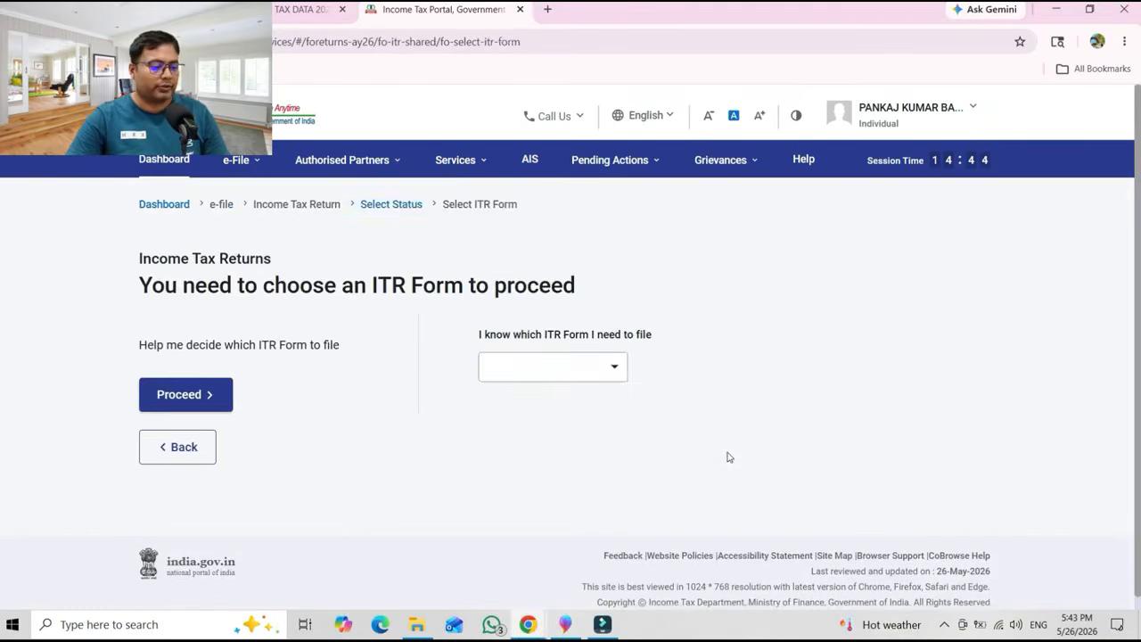
left_click(610, 368)
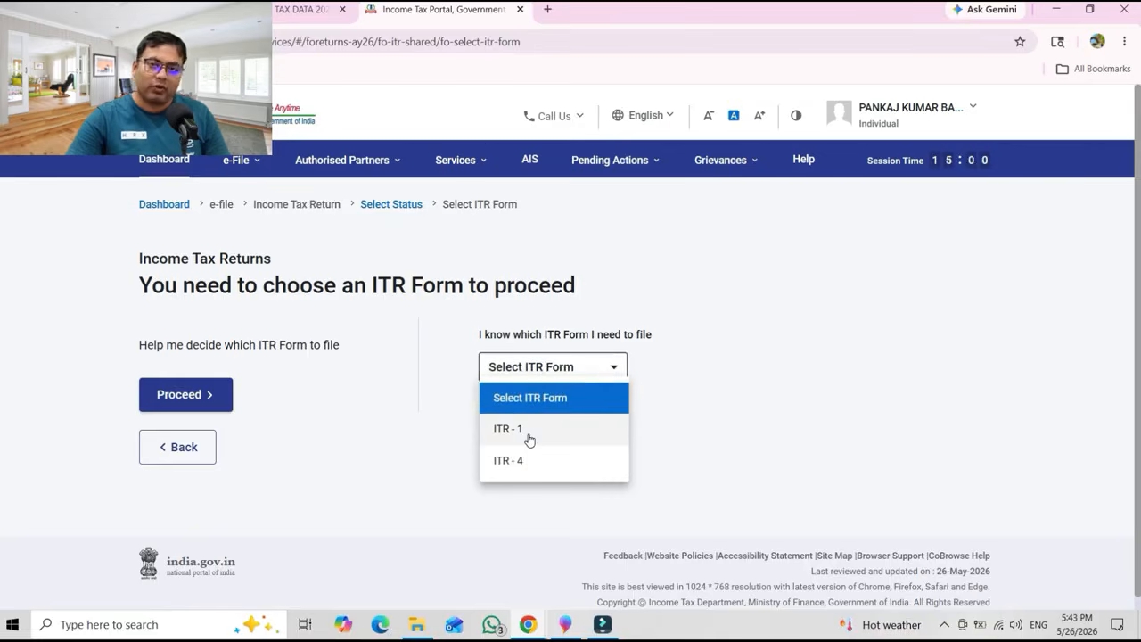
left_click(530, 434)
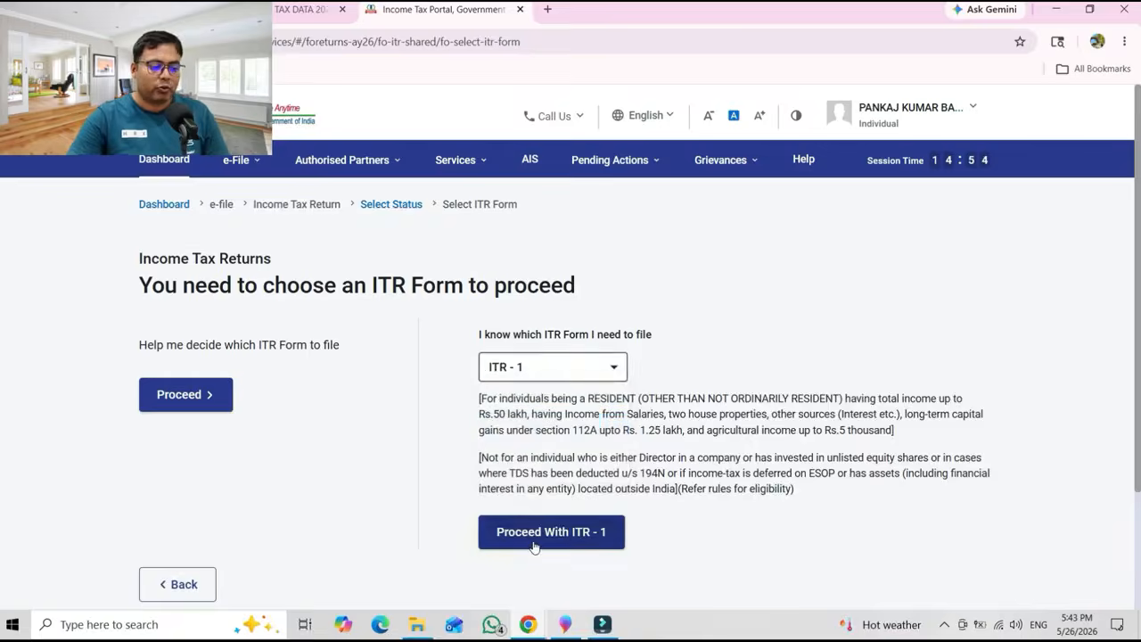
left_click(535, 535)
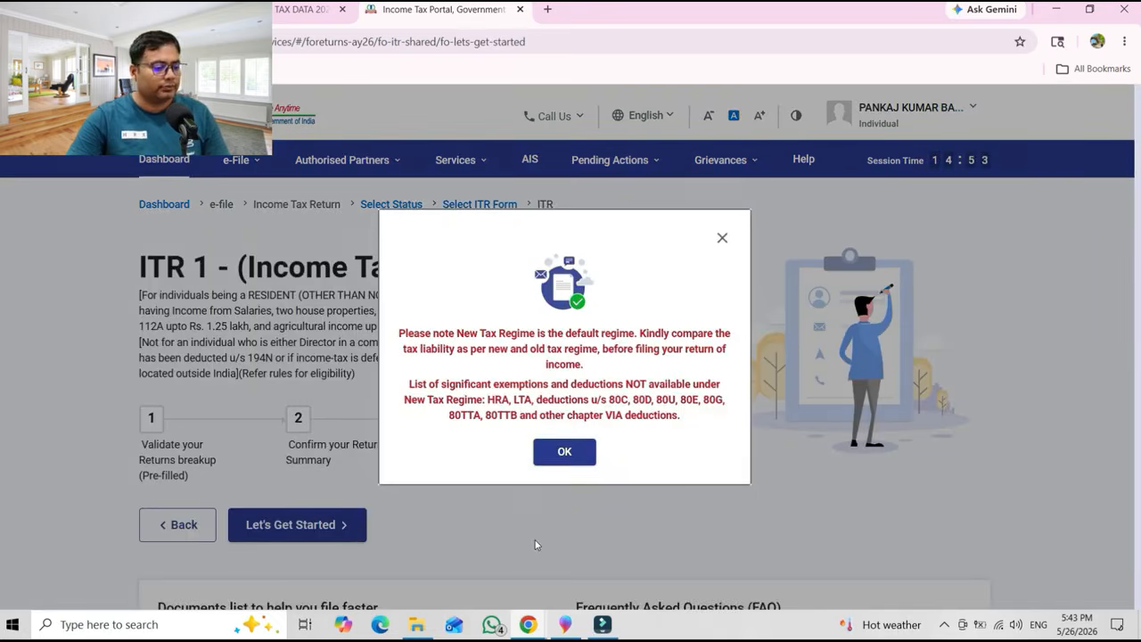
left_click(557, 455)
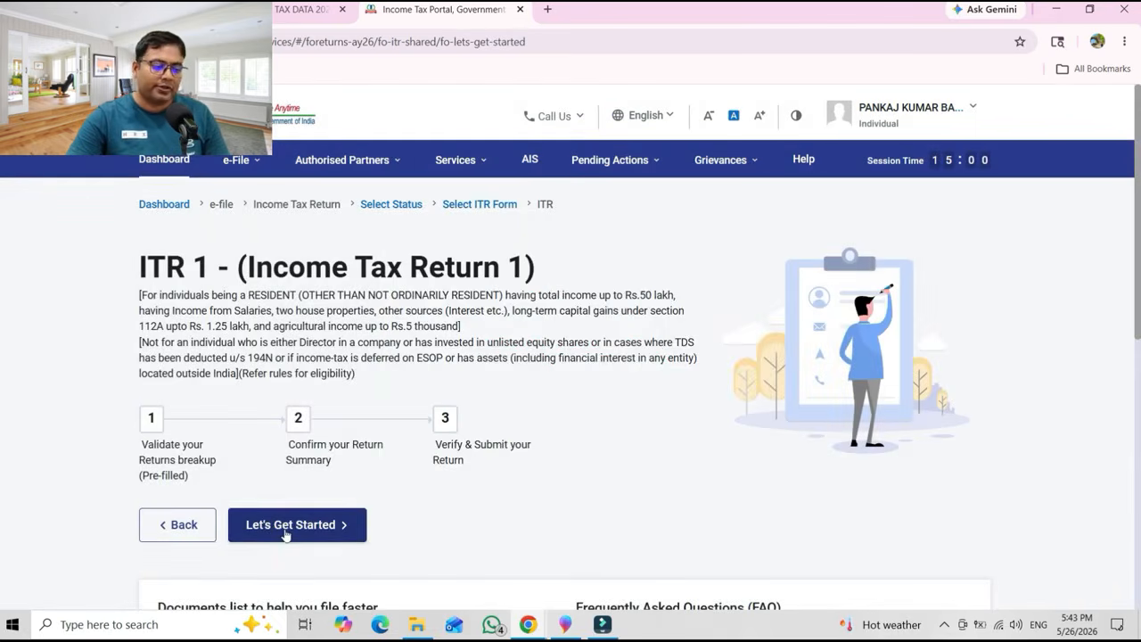
left_click(285, 534)
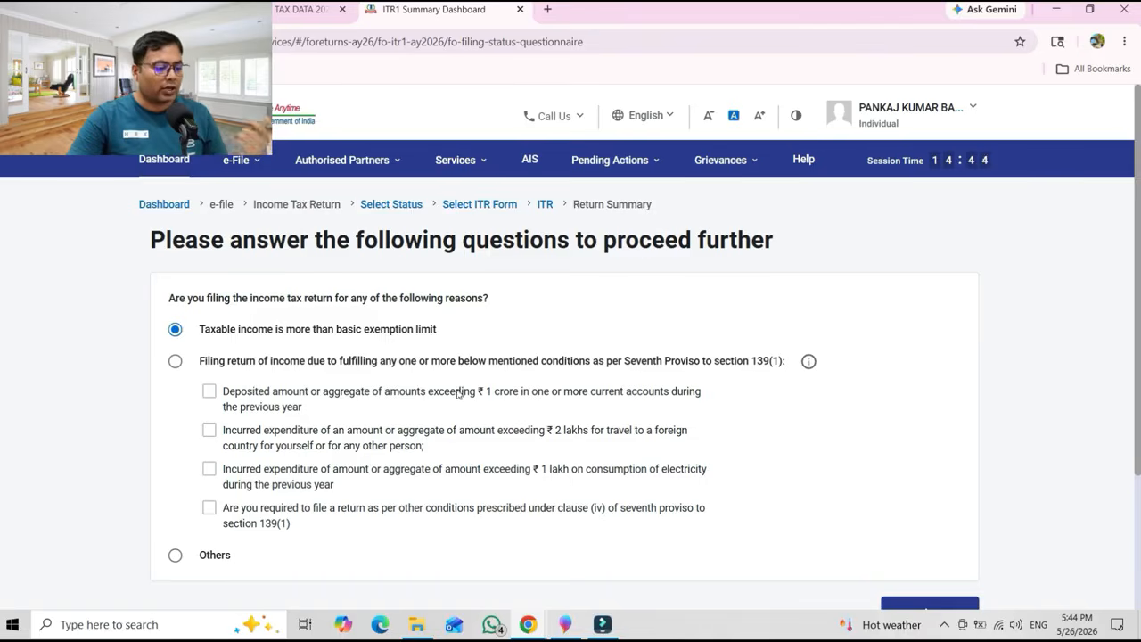
Give 'Taxable income is more than basic exemption limit' as the filing reason and continue.
left_click(176, 361)
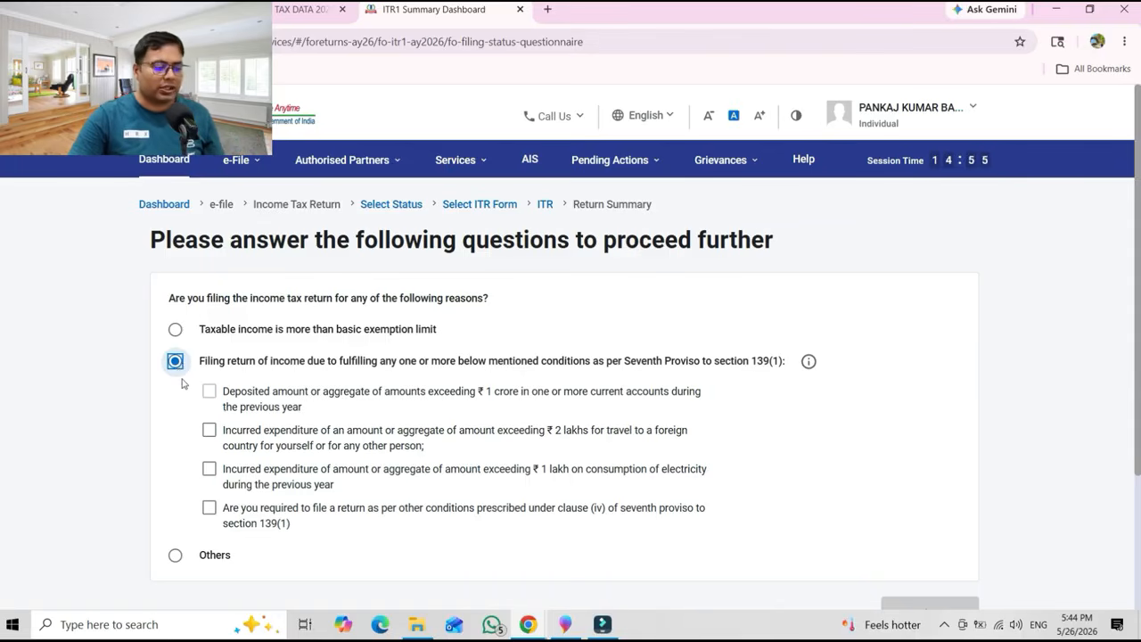
left_click(174, 555)
left_click(174, 329)
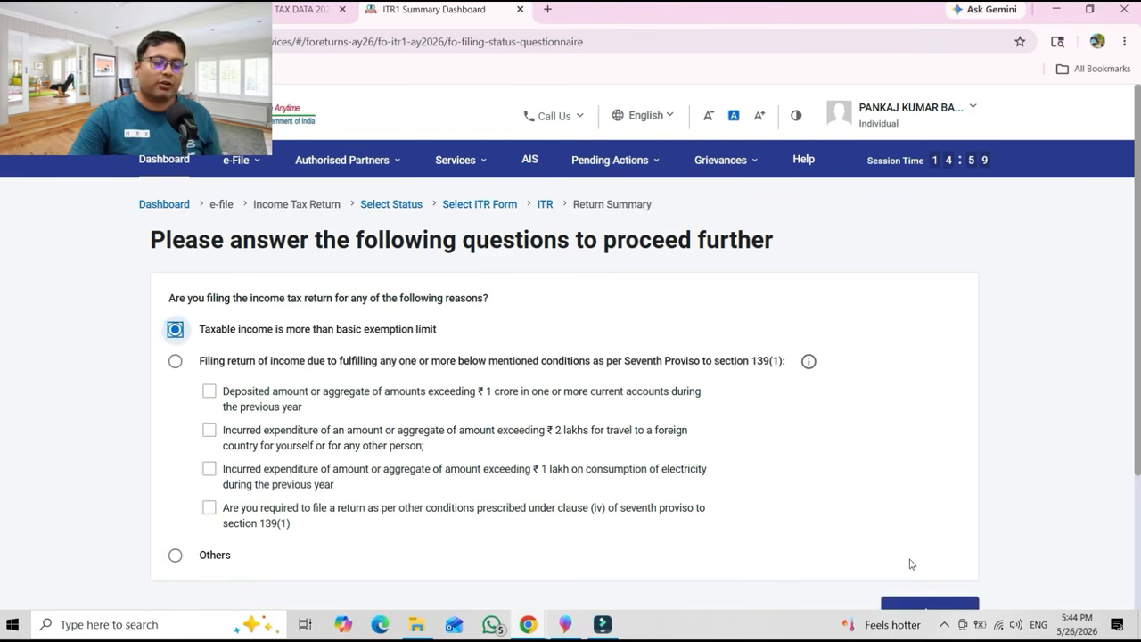
left_click(944, 609)
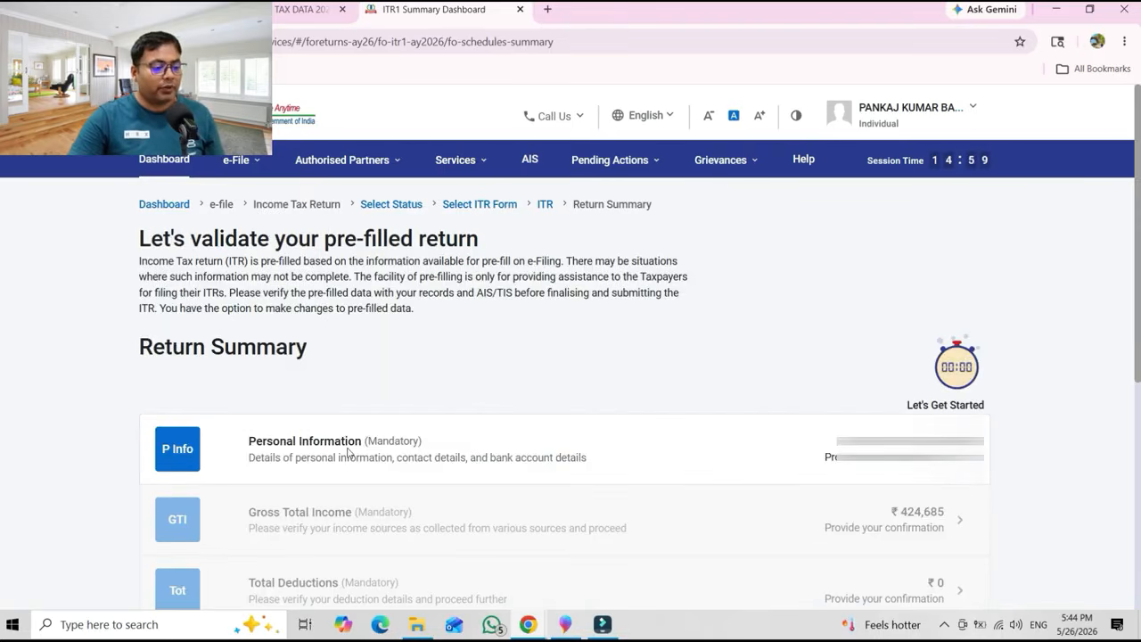
Open Personal Information and keep Nature of Employment as SG-Pensioners.
left_click(349, 453)
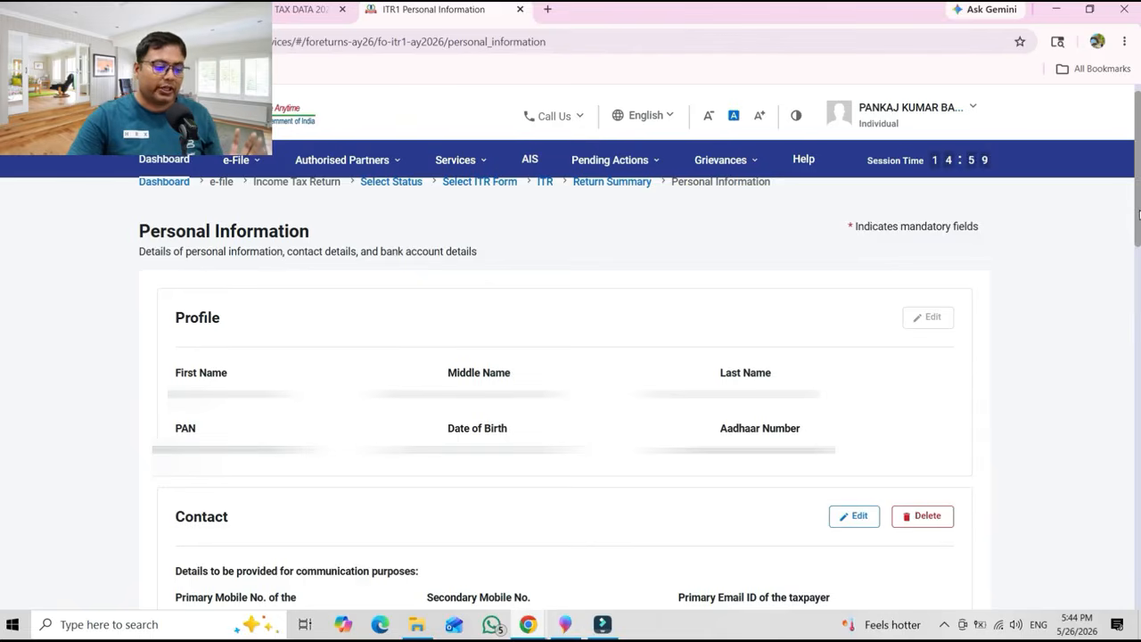
left_click_drag(1138, 214, 1124, 412)
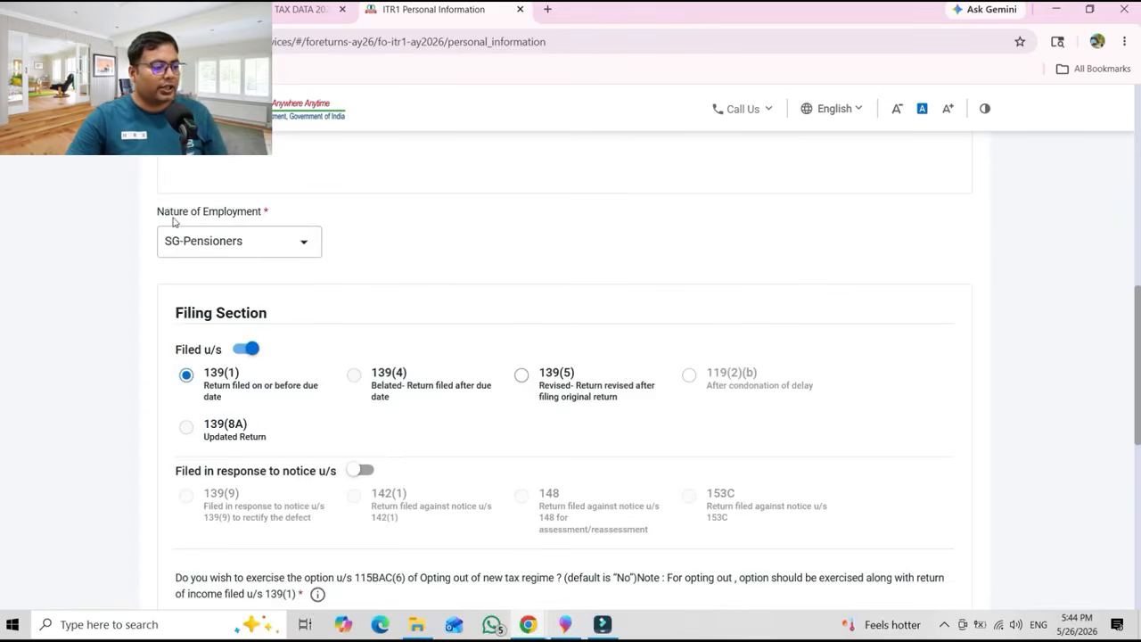
left_click(260, 248)
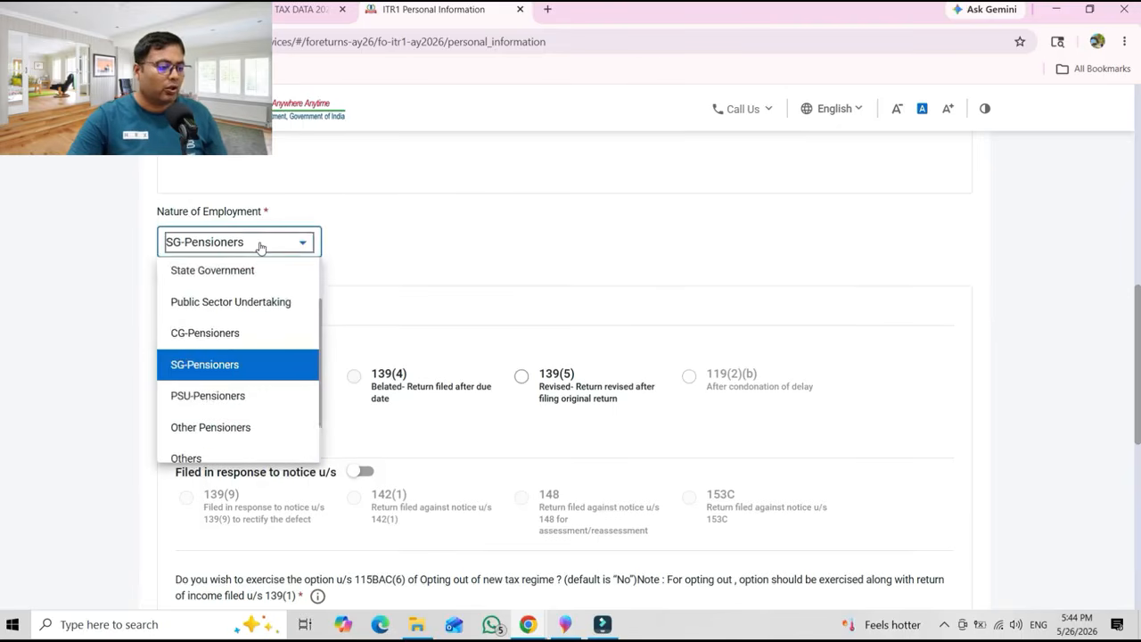
left_click_drag(319, 354, 314, 309)
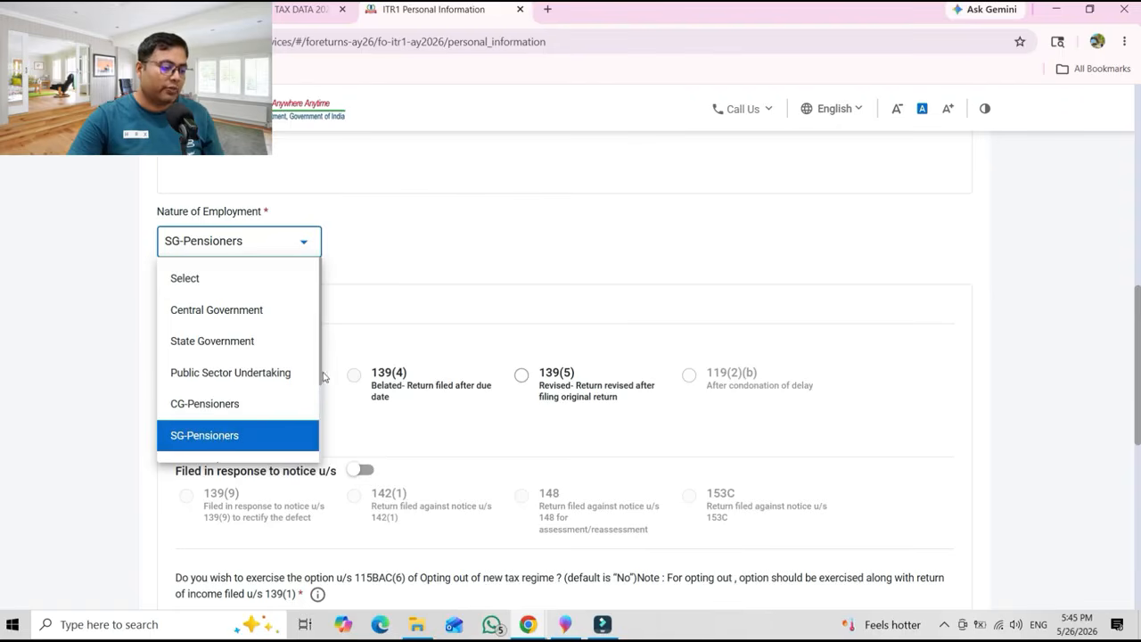
left_click_drag(321, 374, 322, 414)
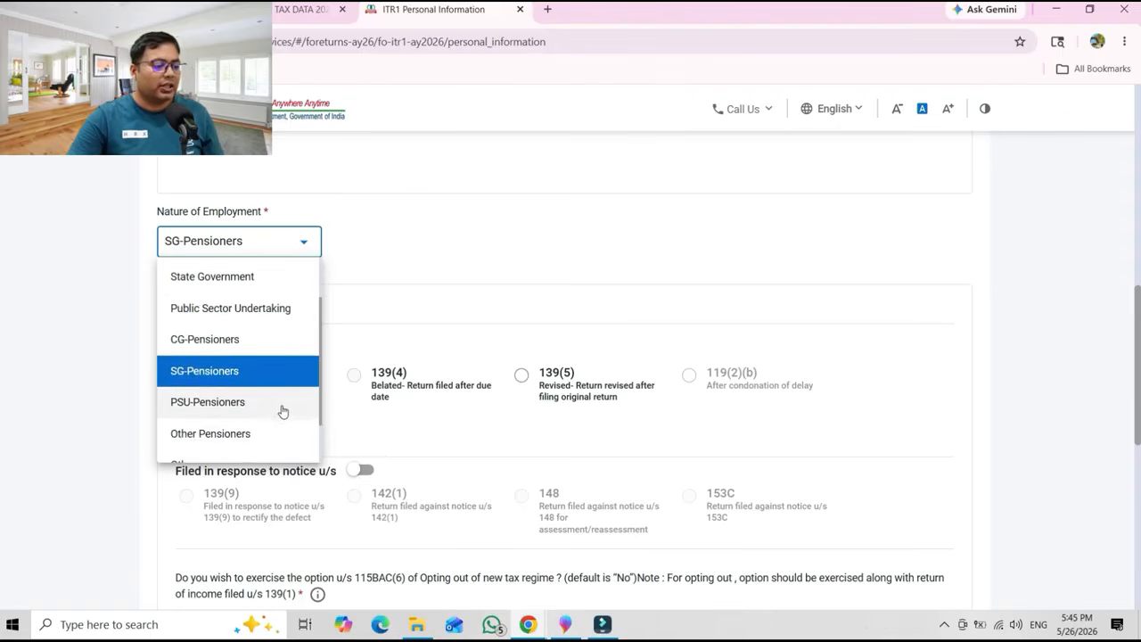
left_click(459, 286)
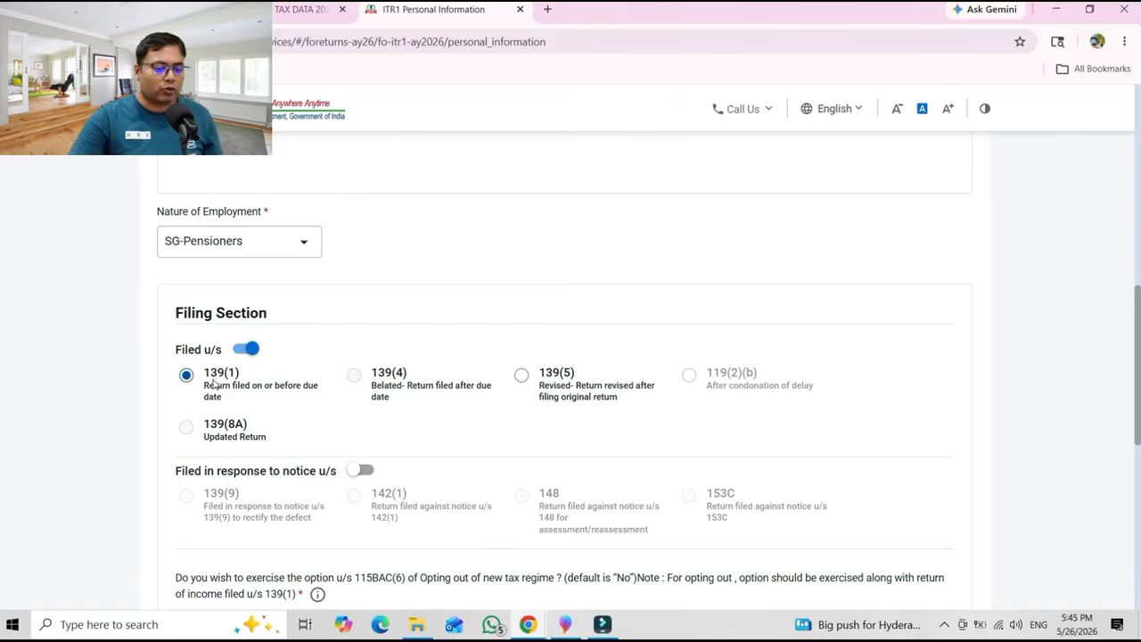
Review the 139(1) filing section and the validated refund bank account.
scroll(1137, 433, "down", 4)
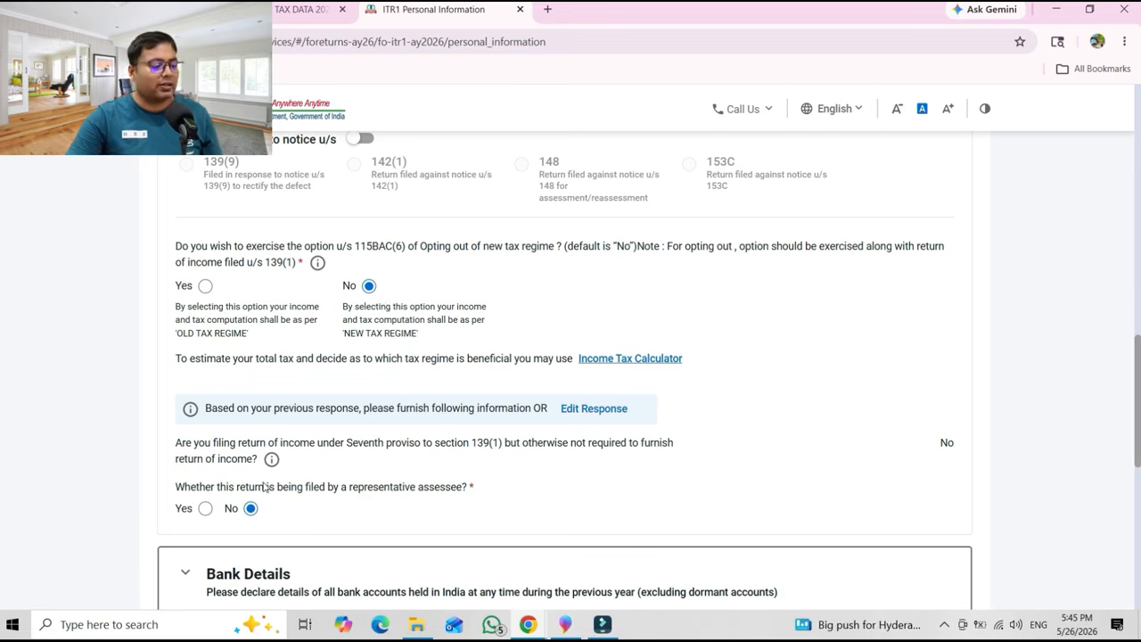
scroll(1132, 448, "down", 2)
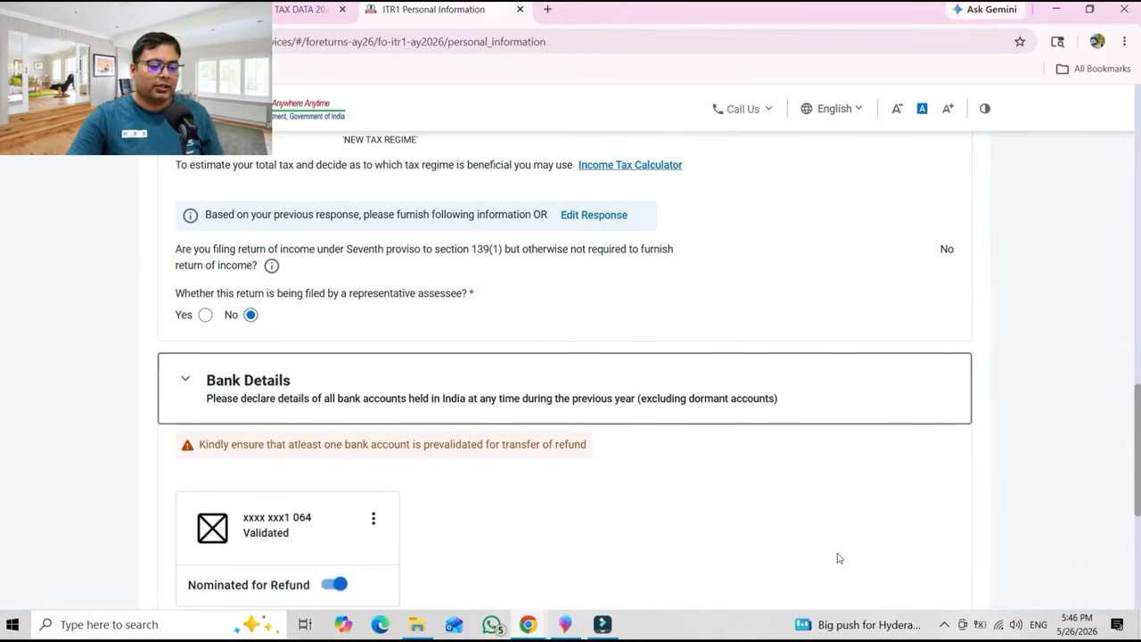
scroll(566, 371, "down", 3)
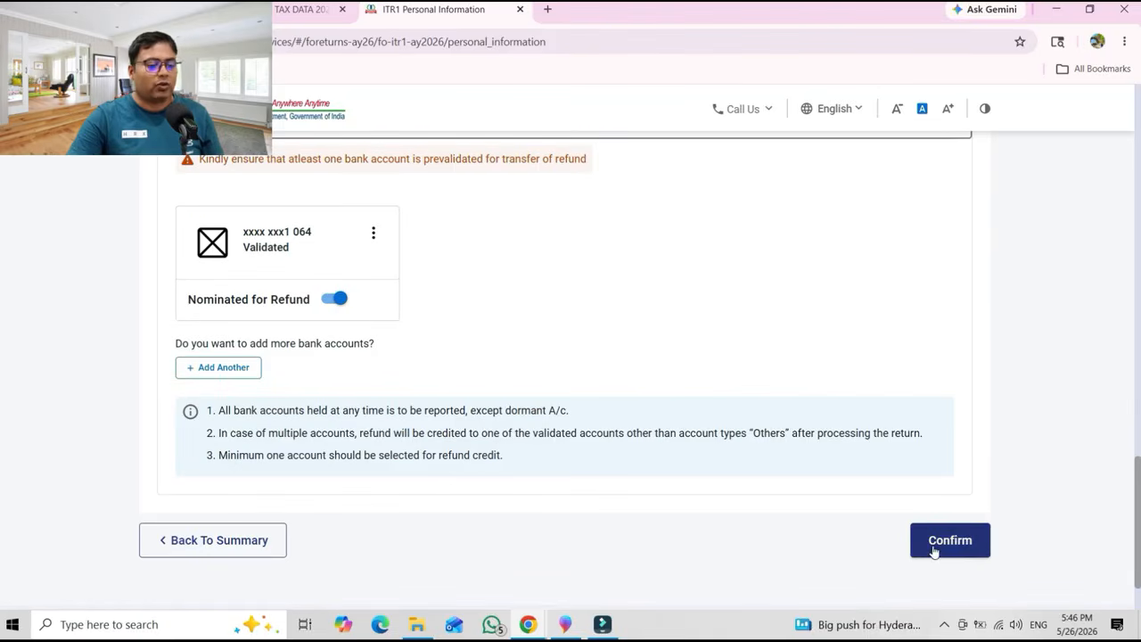
Confirm Personal Information and open B1. Income From Salary (₹3,49,673) for editing.
left_click(935, 551)
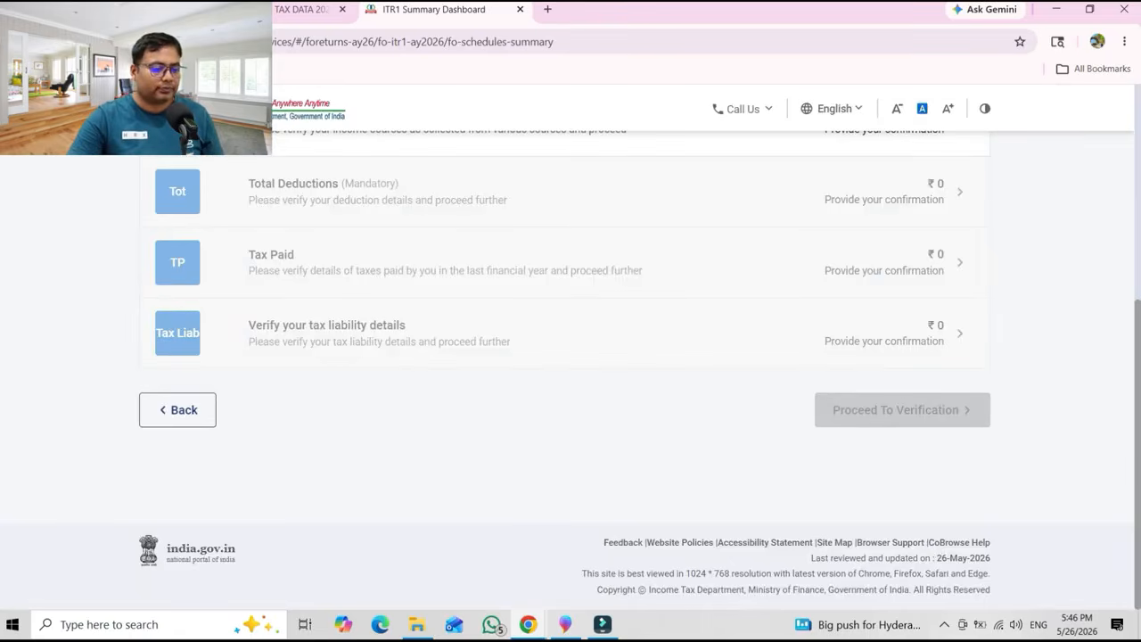
left_click_drag(1137, 405, 1134, 312)
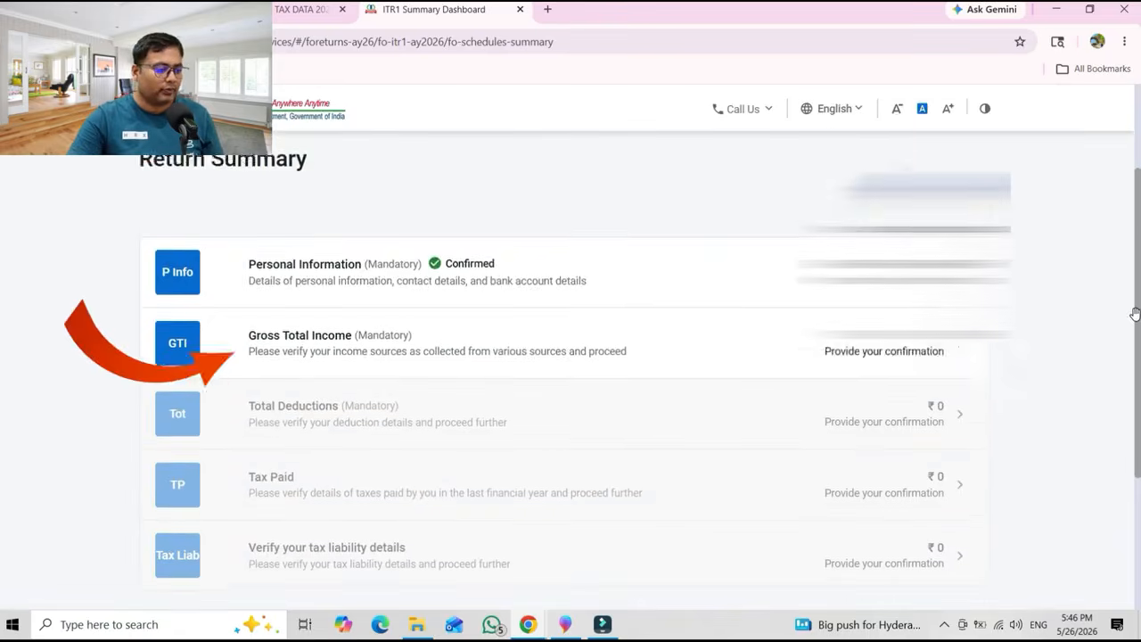
left_click(408, 350)
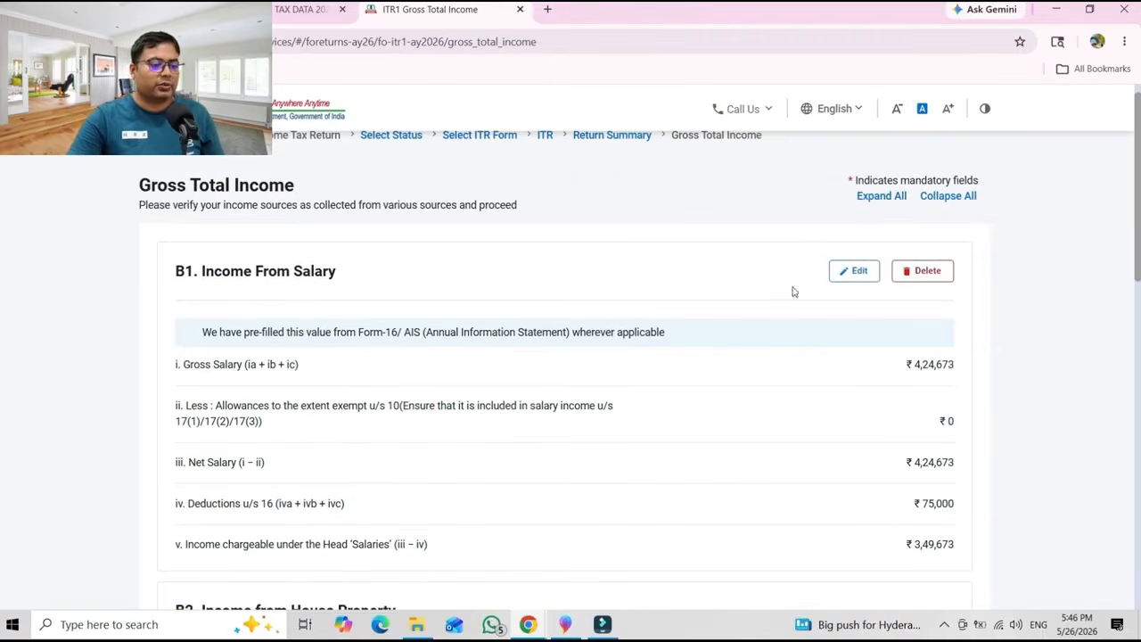
left_click(850, 269)
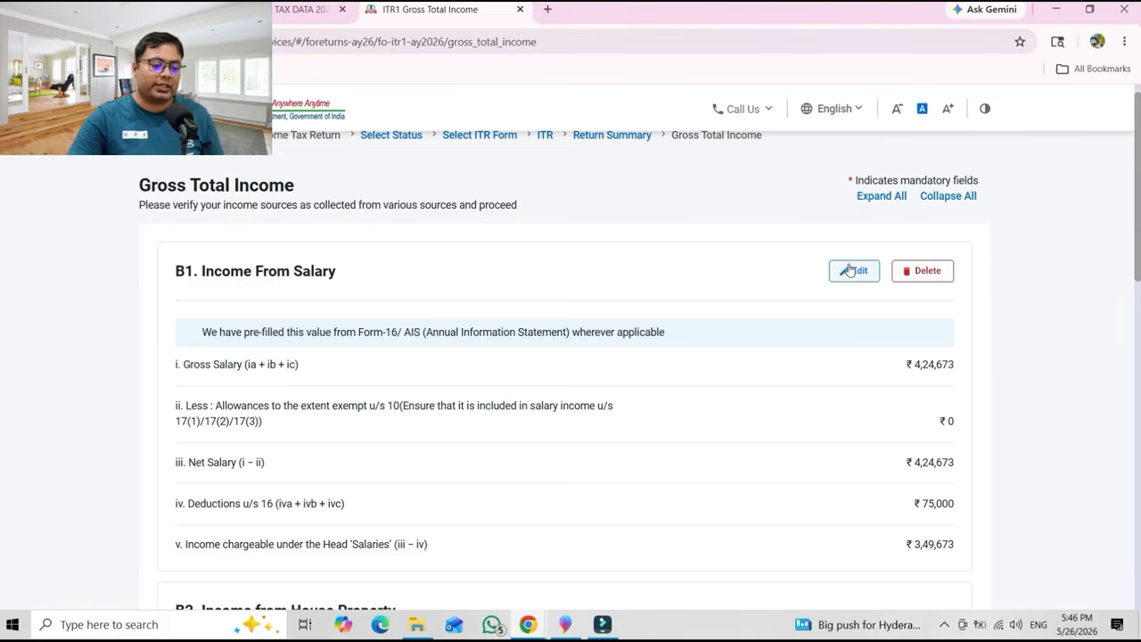
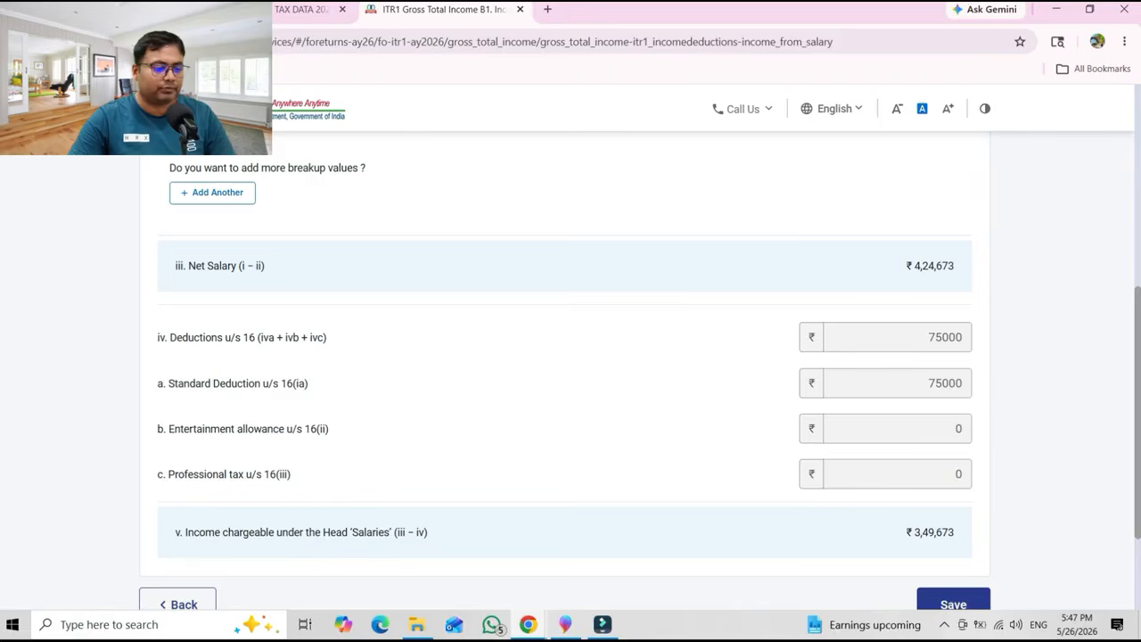
Save the salary schedule (424673 salary, 75000 standard deduction, ₹3,49,673 chargeable) and return to Gross Total Income.
scroll(1123, 550, "up", 3)
scroll(1123, 550, "down", 5)
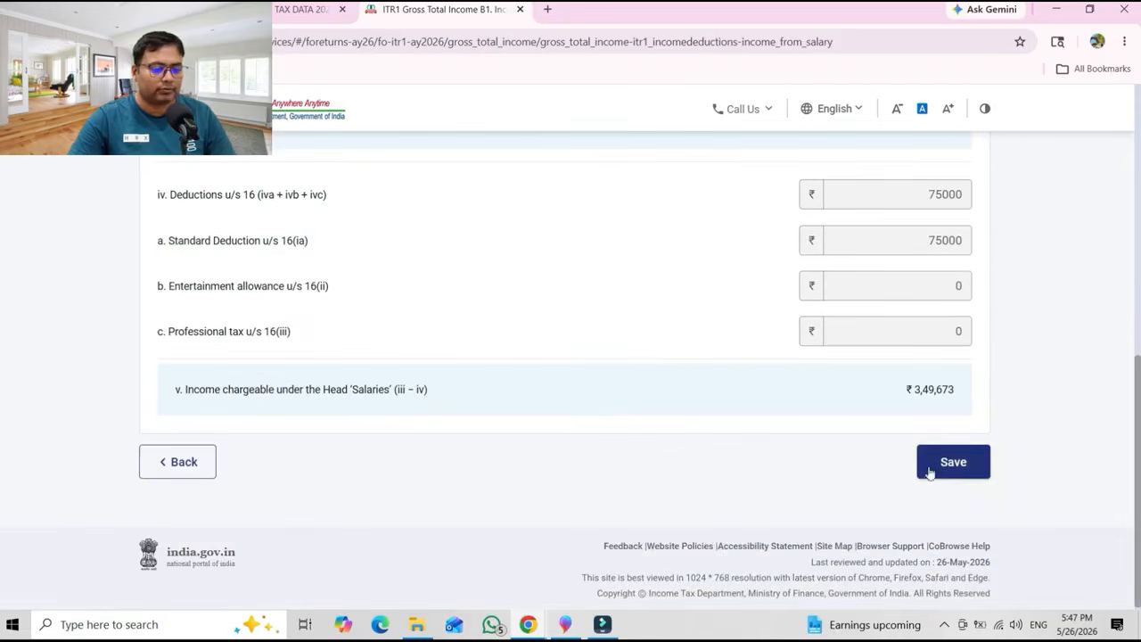
left_click(951, 466)
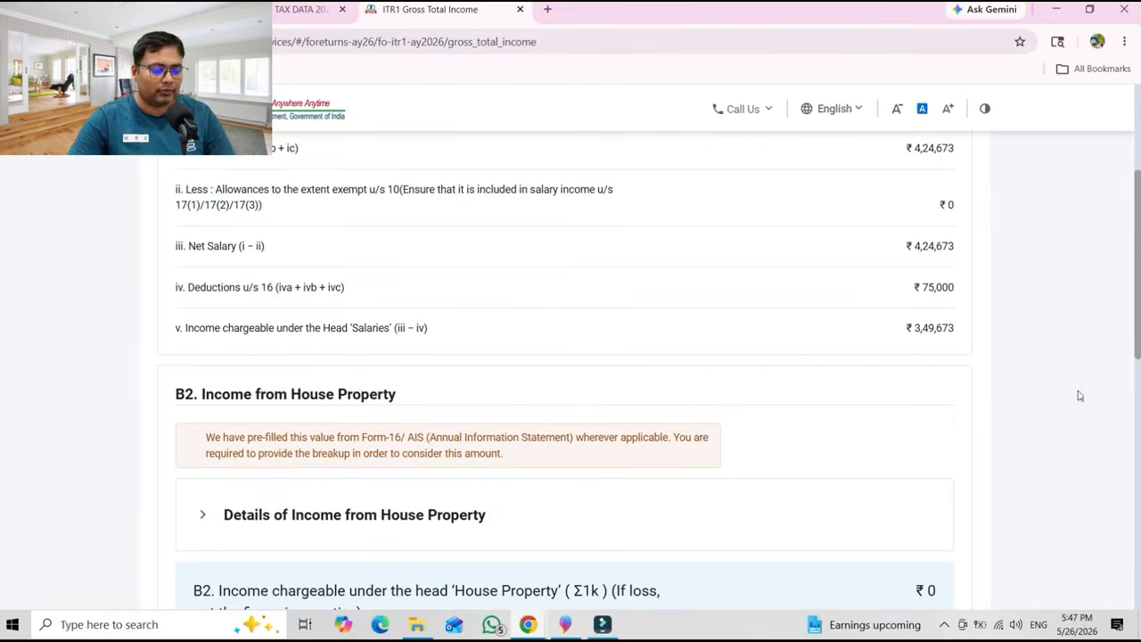
Expand Details of Income from House Property under B2 and add a new property entry.
scroll(1139, 316, "down", 1)
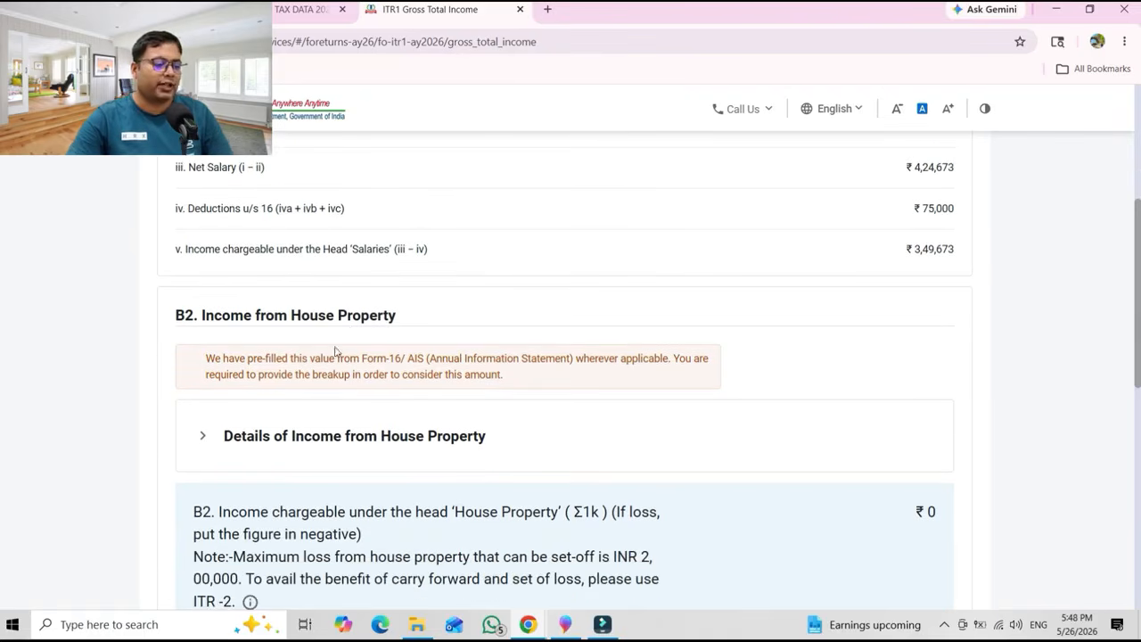
left_click(317, 439)
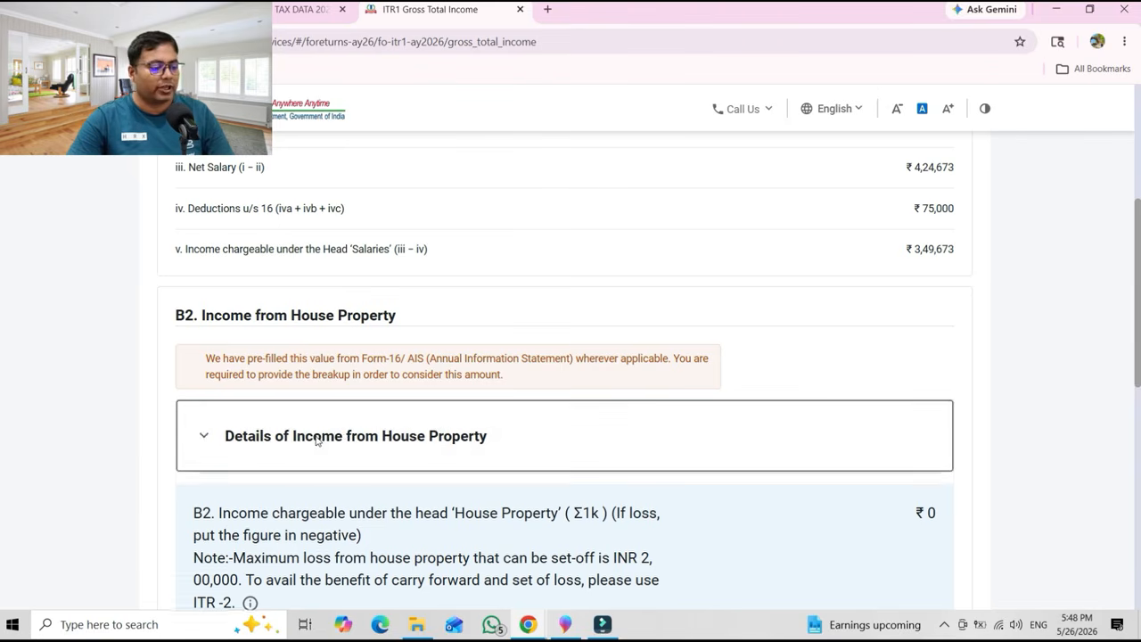
left_click(265, 540)
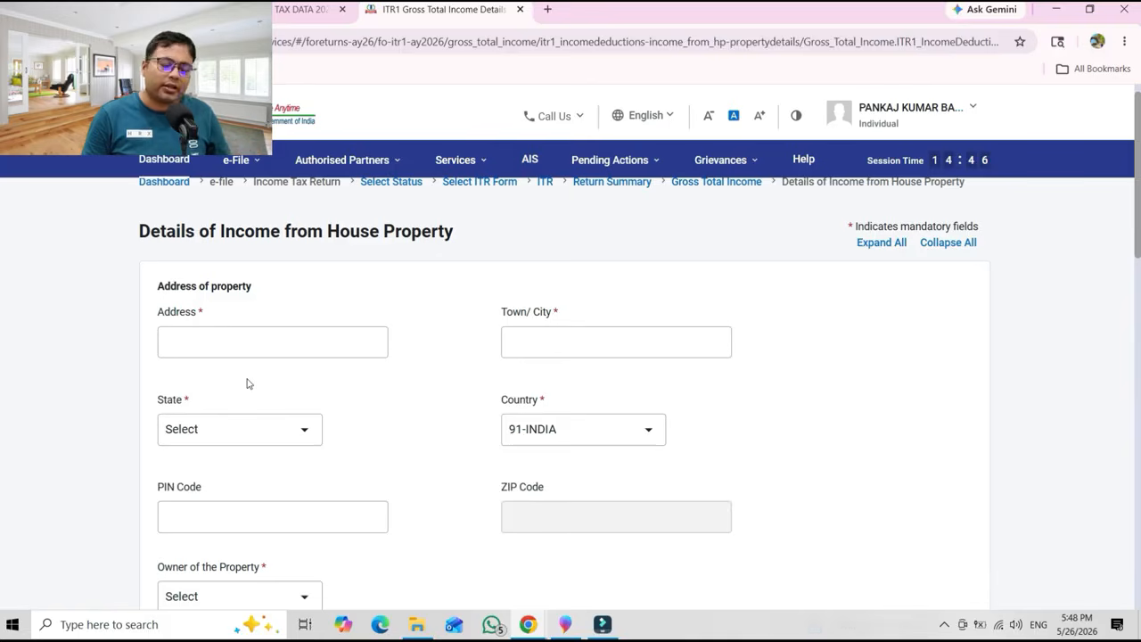
Enter the property address as AAA with town/city AA.
left_click(235, 337)
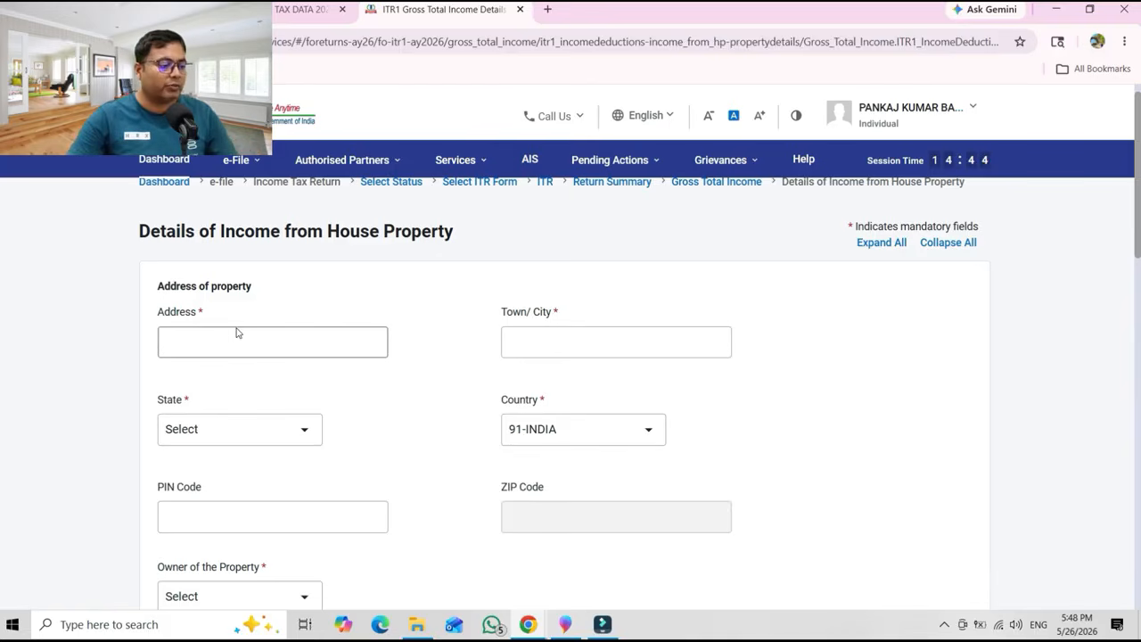
type("AAA")
left_click(553, 343)
type("AA")
Set the property state to 32-West Bengal and the PIN code to 700000.
left_click(222, 430)
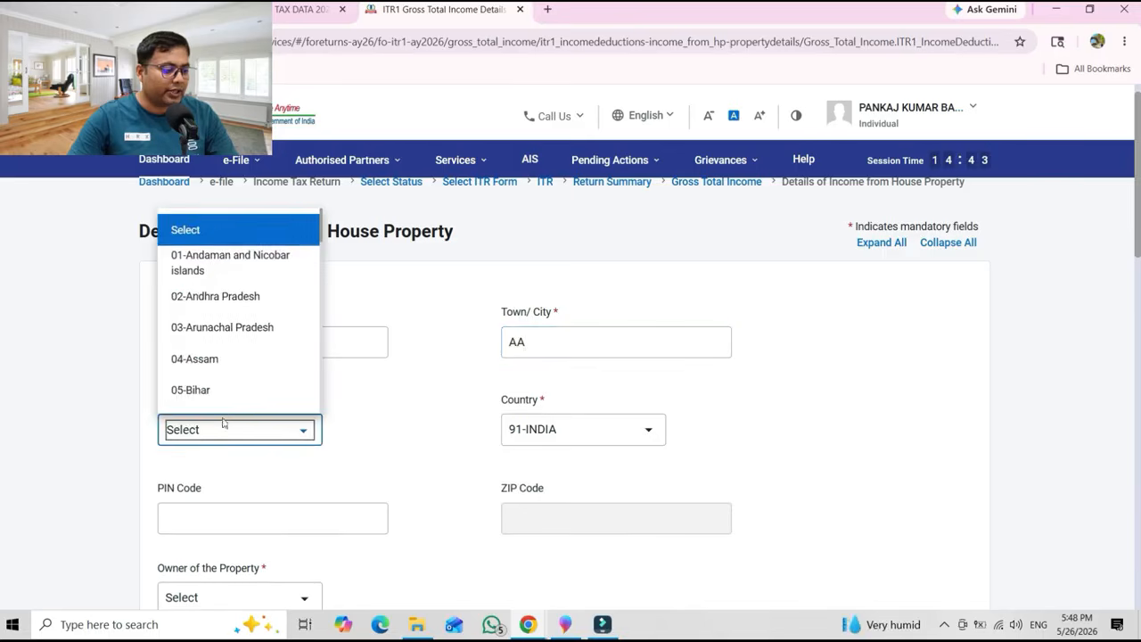
left_click(222, 390)
left_click(234, 523)
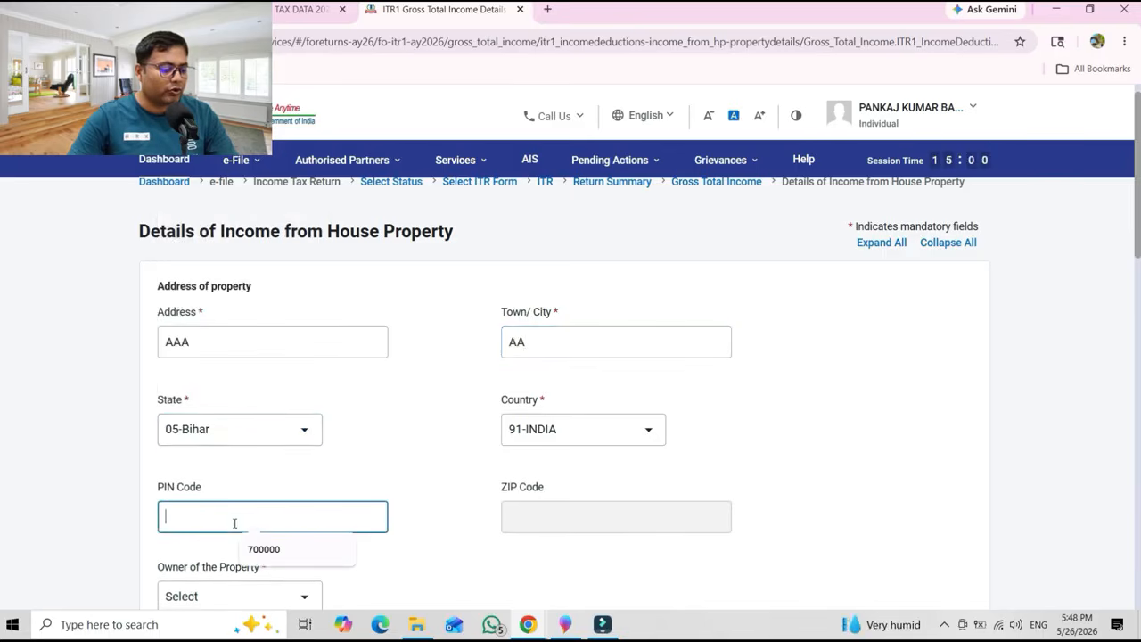
left_click_drag(1136, 258, 1138, 304)
left_click(312, 257)
scroll(280, 454, "down", 10)
left_click(206, 413)
left_click(229, 338)
type("700000")
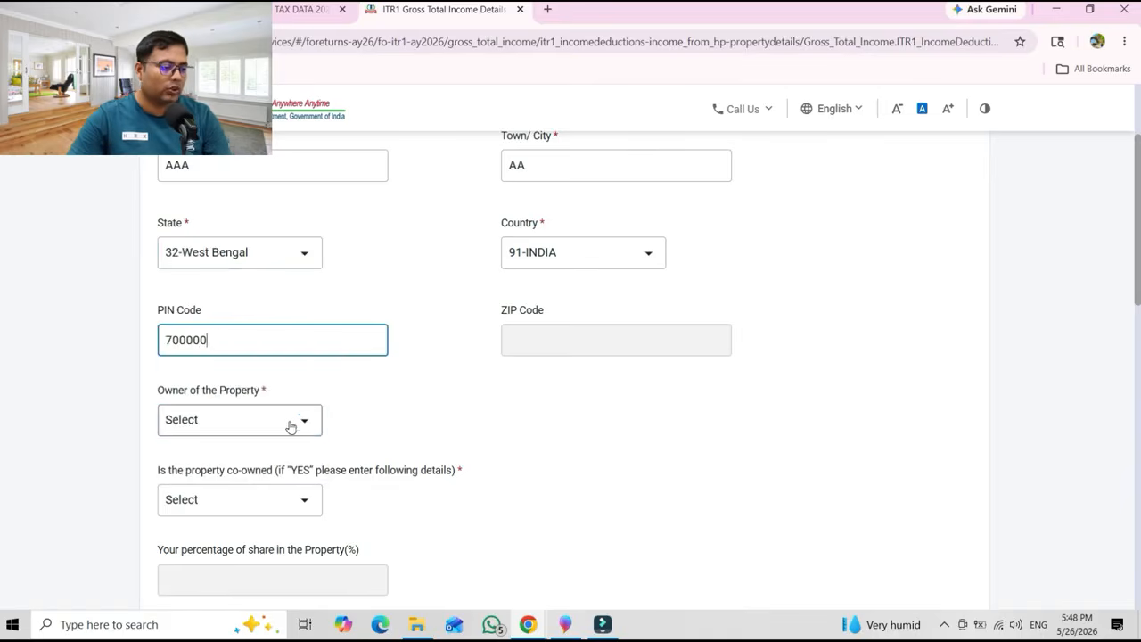
Set the property owner to Self and mark it as not co-owned.
left_click(290, 428)
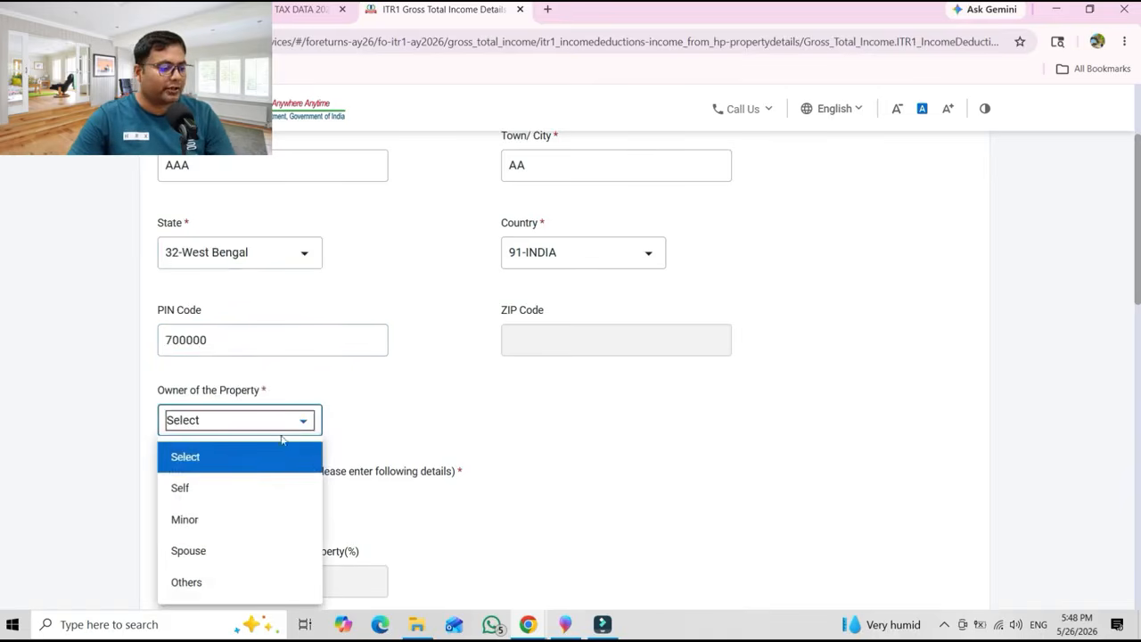
left_click(230, 489)
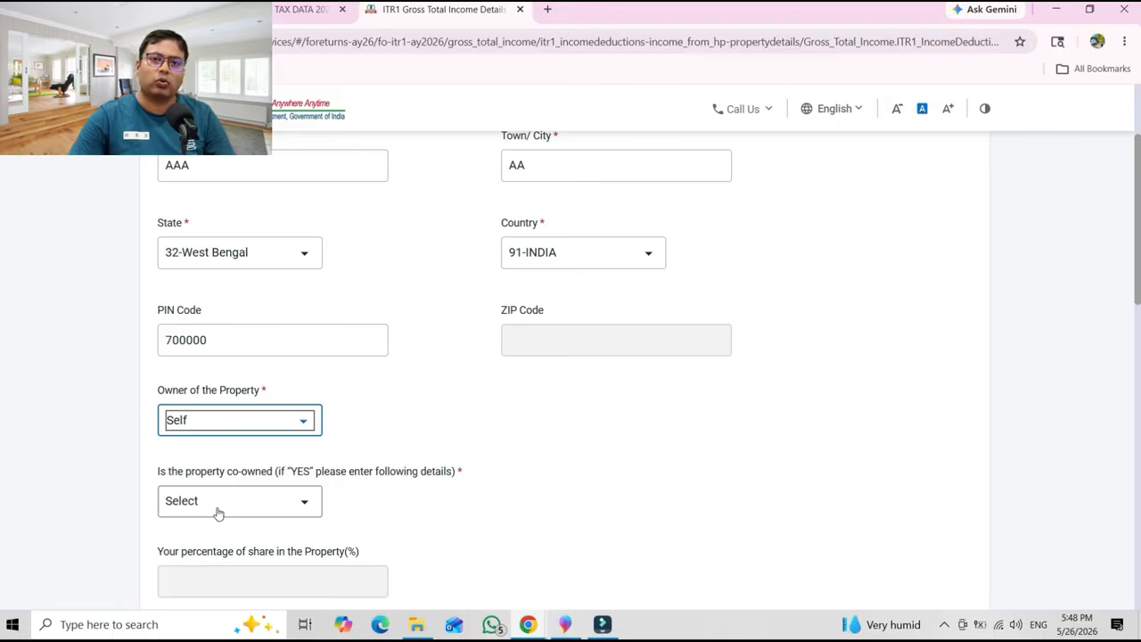
left_click(217, 512)
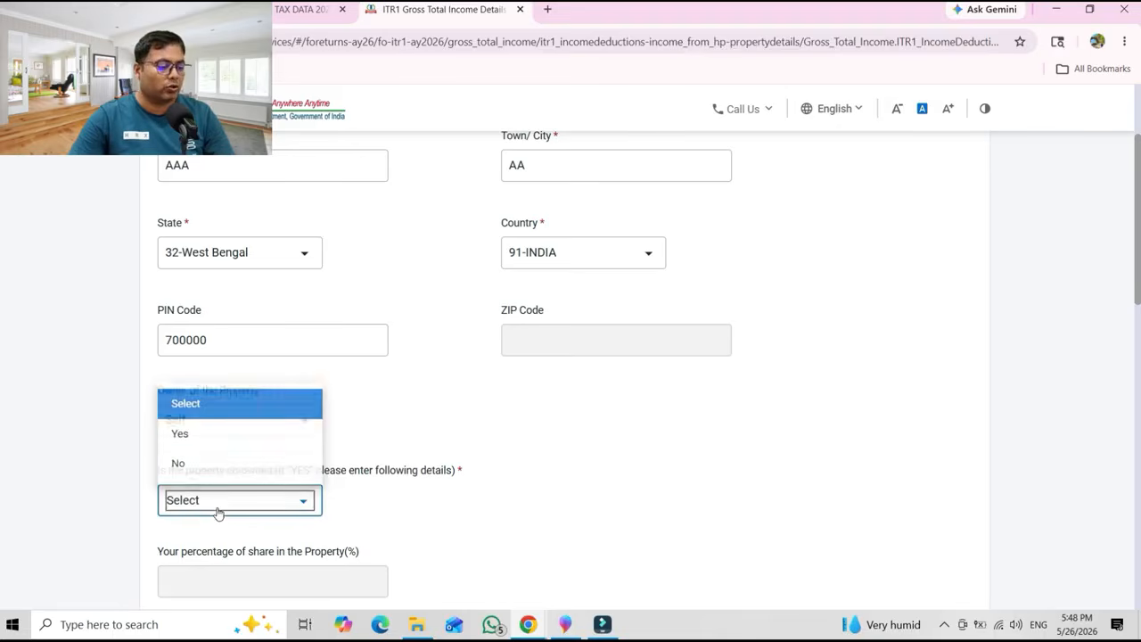
left_click(210, 463)
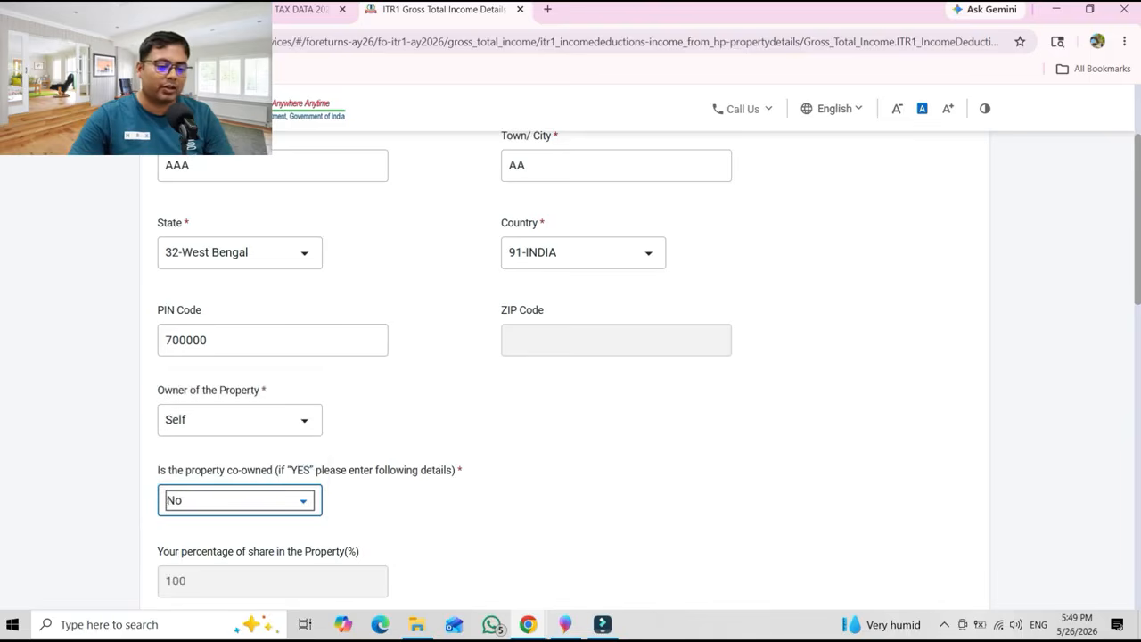
scroll(779, 365, "down", 3)
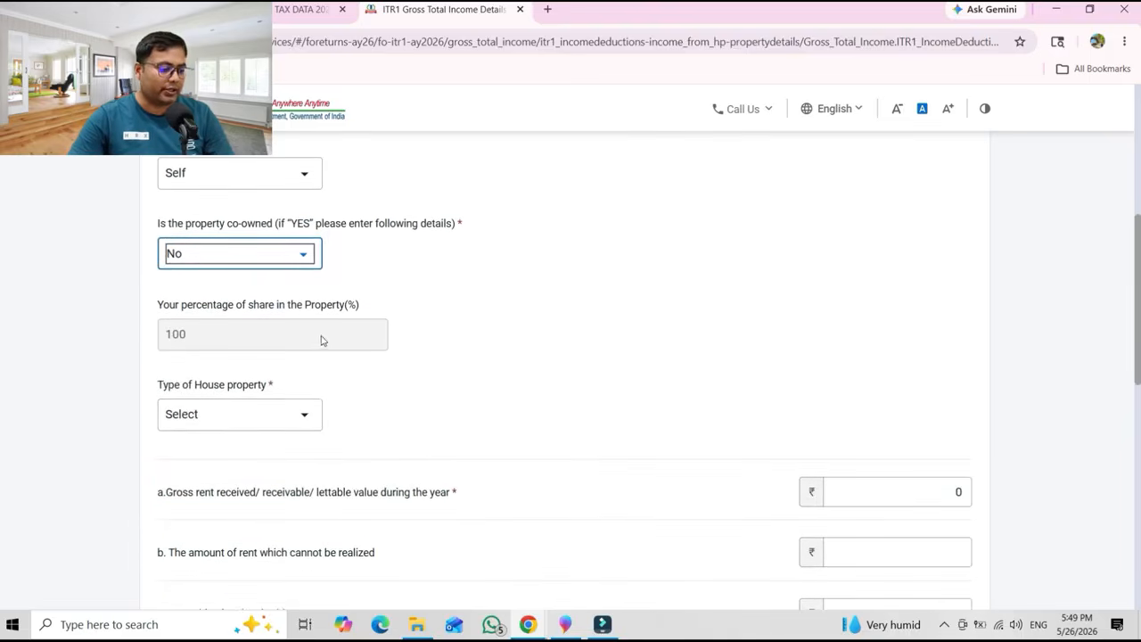
Set the house property type to Let Out with gross rent of 500000.
left_click(294, 425)
left_click(192, 512)
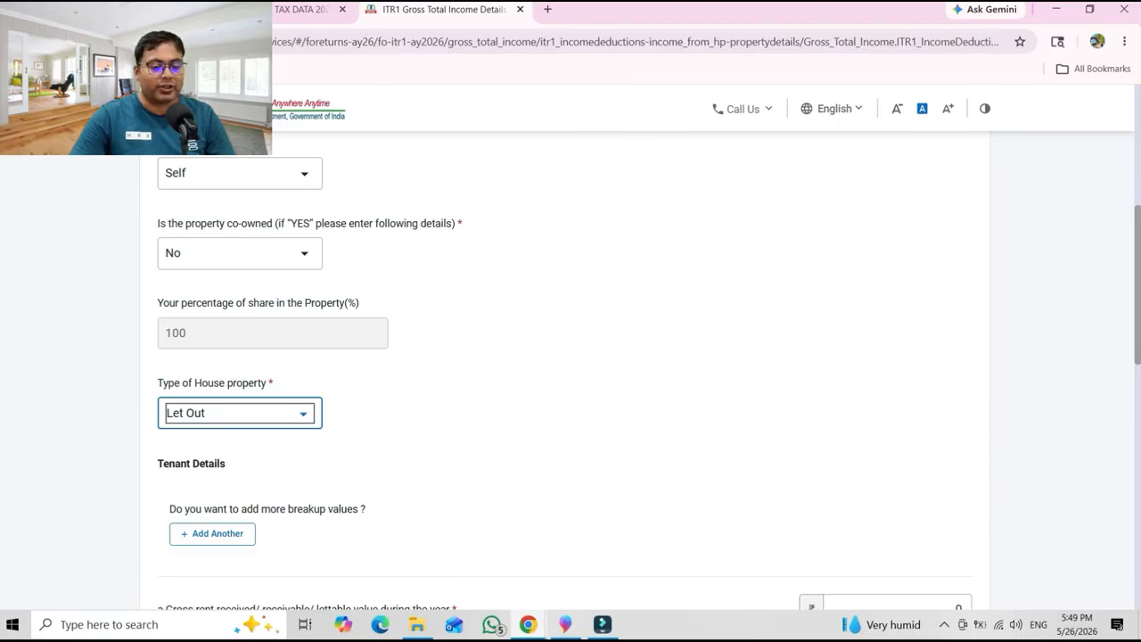
scroll(1138, 426, "down", 3)
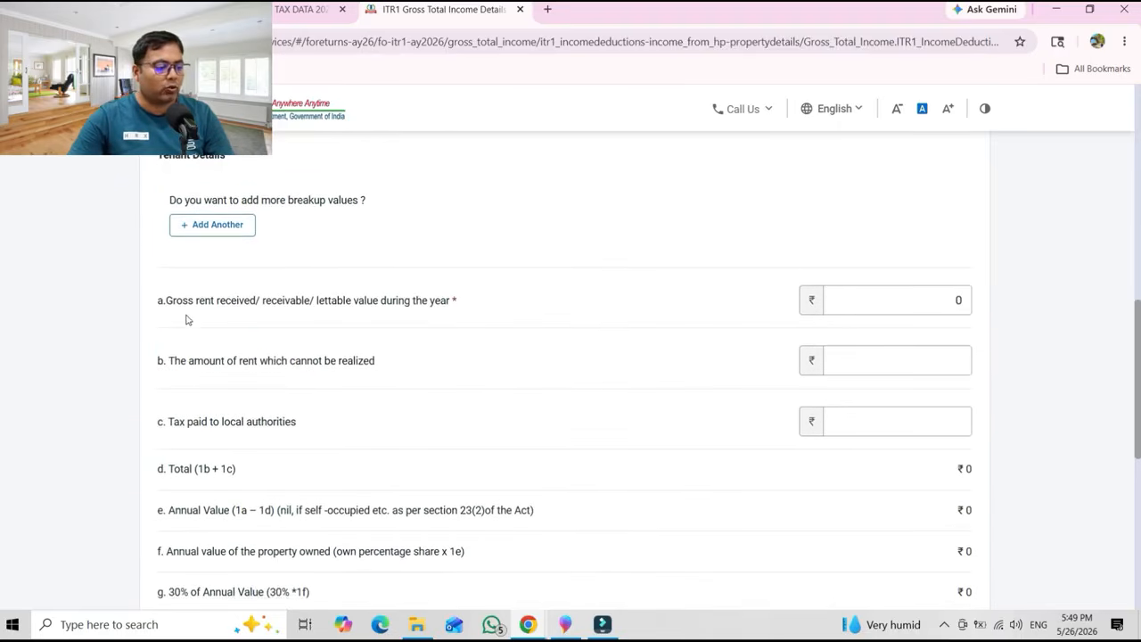
left_click(918, 308)
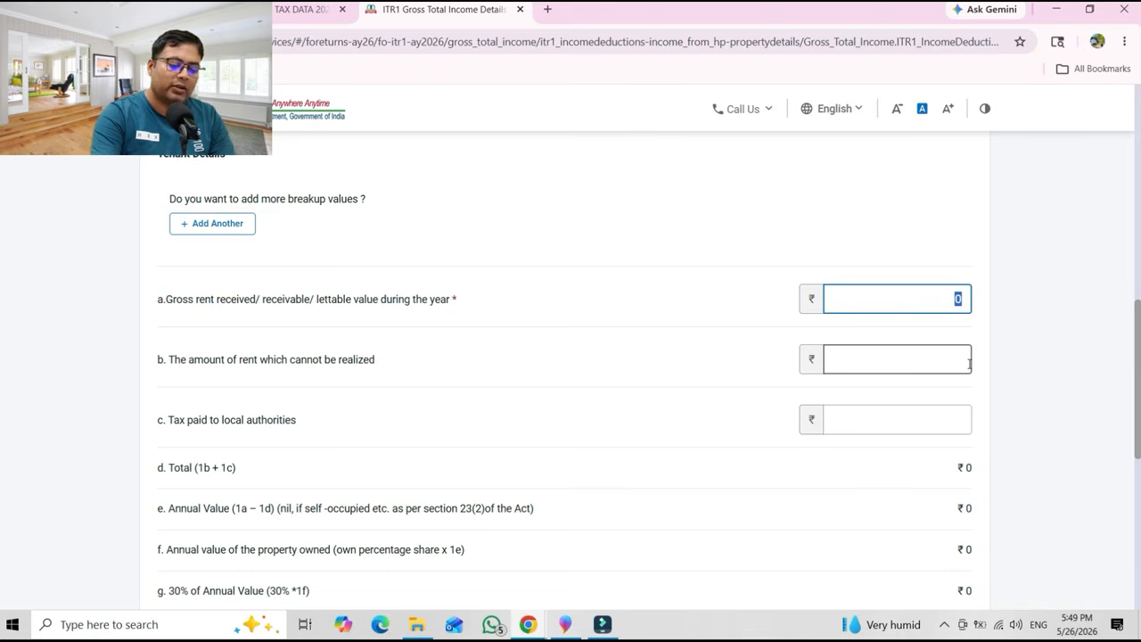
type("500000")
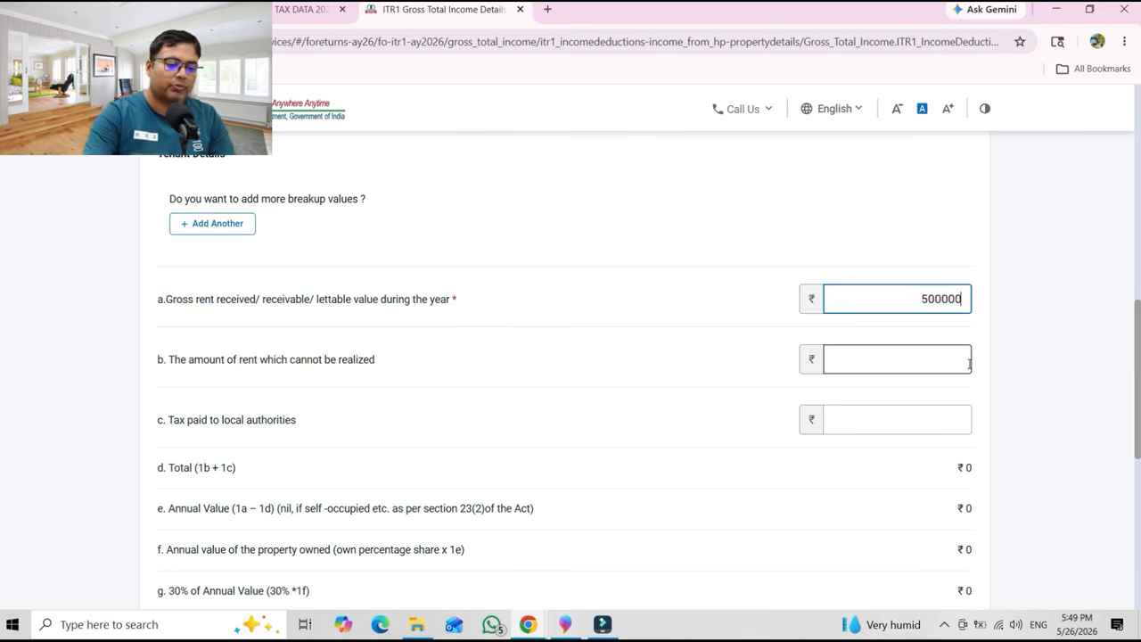
left_click(970, 363)
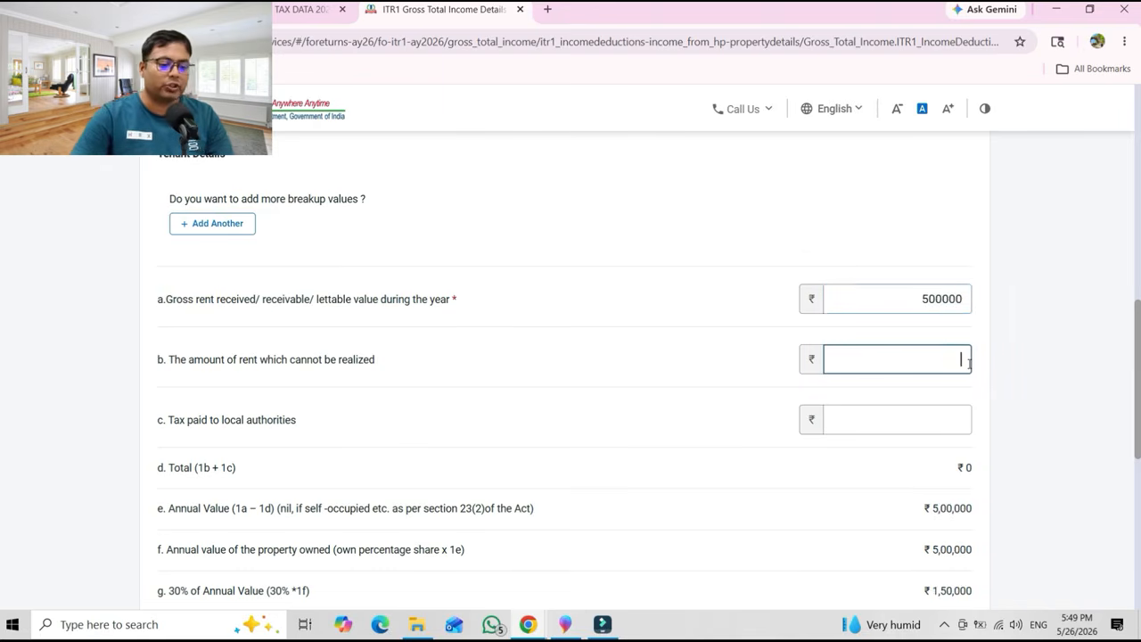
Leave unrealized rent unchanged and expand the Section 24(b) interest on borrowed capital section.
scroll(1138, 378, "down", 2)
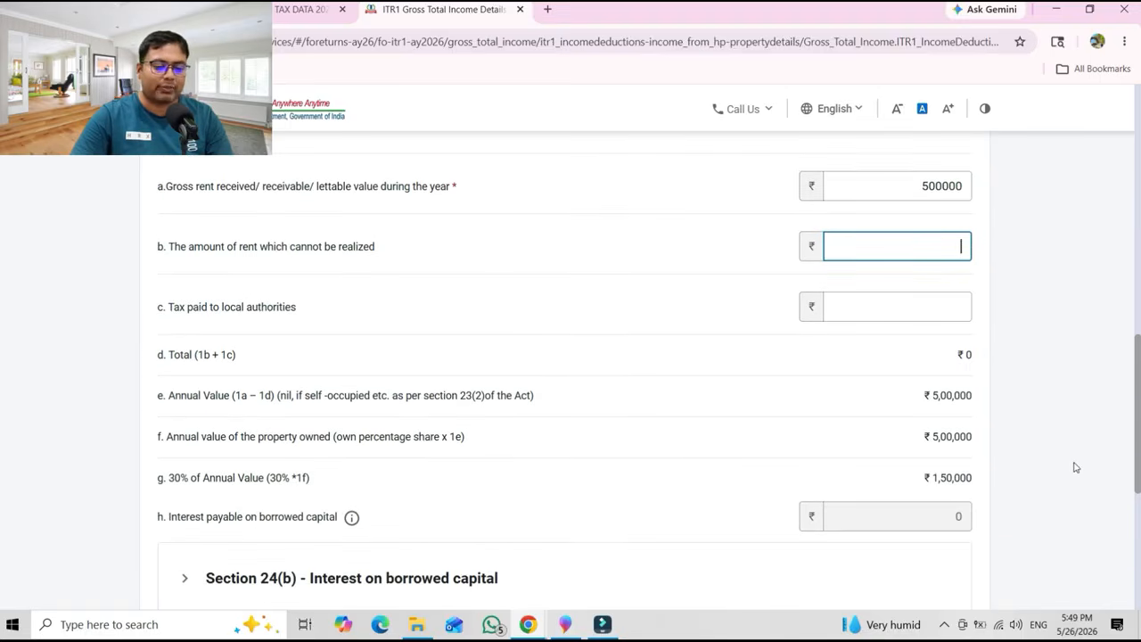
left_click_drag(1137, 448, 1137, 526)
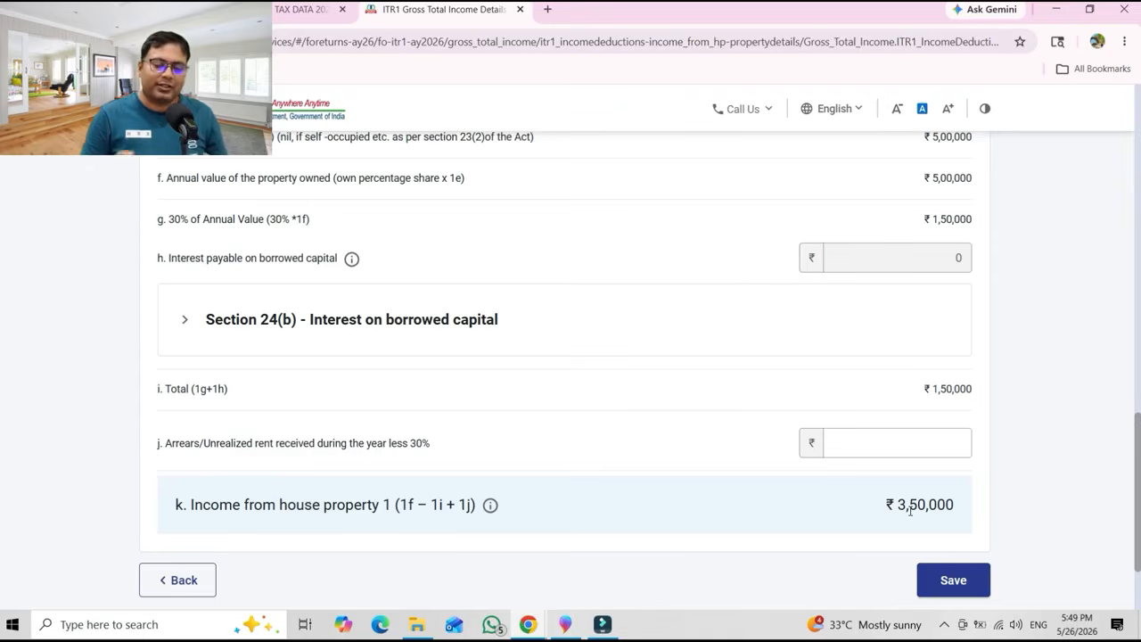
left_click(173, 448)
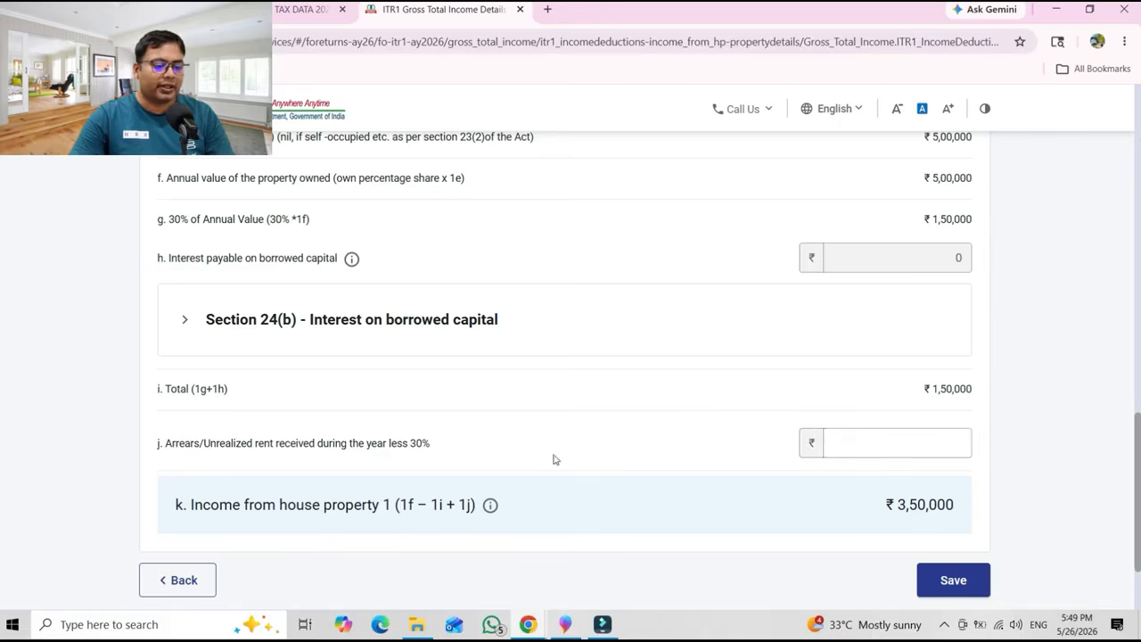
left_click(925, 452)
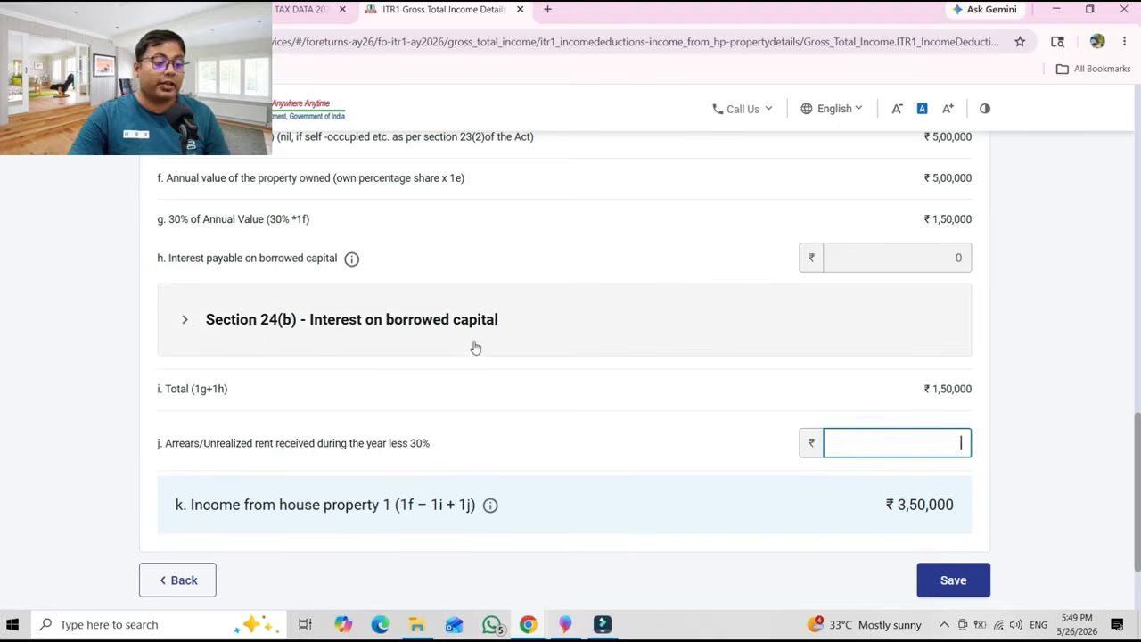
left_click(331, 322)
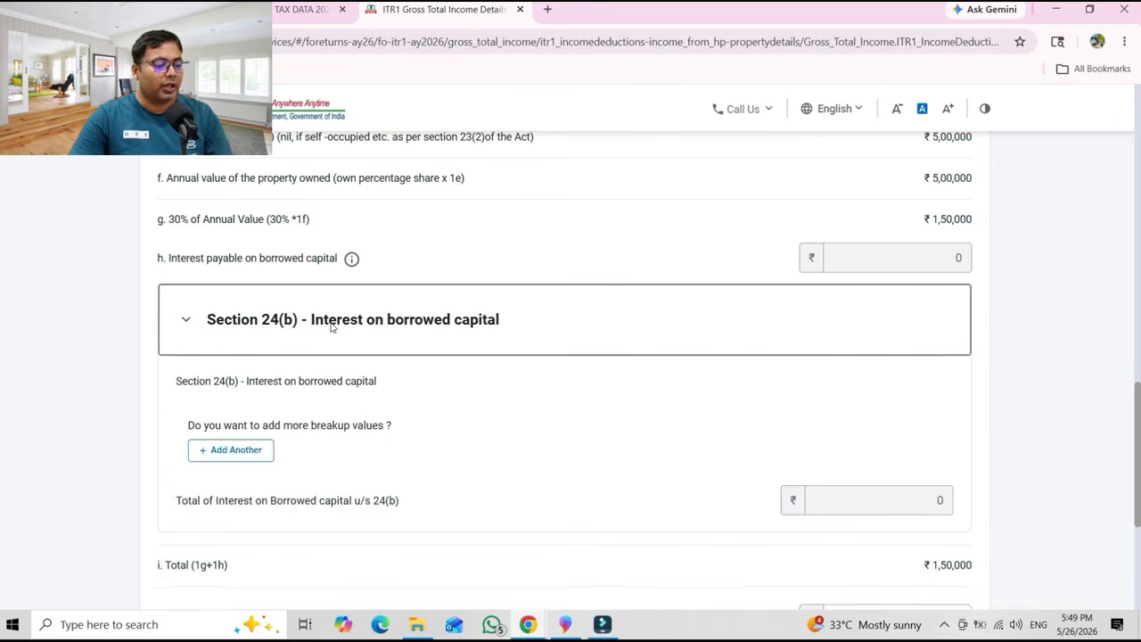
Add a Bank loan from SBI with its loan account number, sanctioned on 18-Mar-2026.
left_click(259, 461)
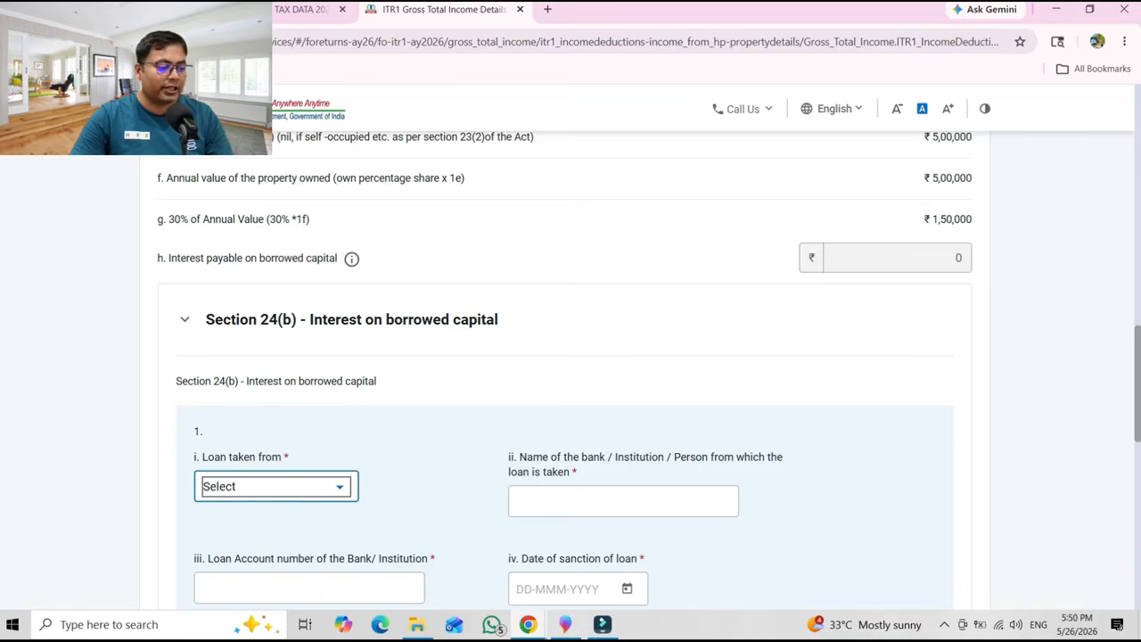
scroll(1132, 428, "down", 3)
left_click(297, 246)
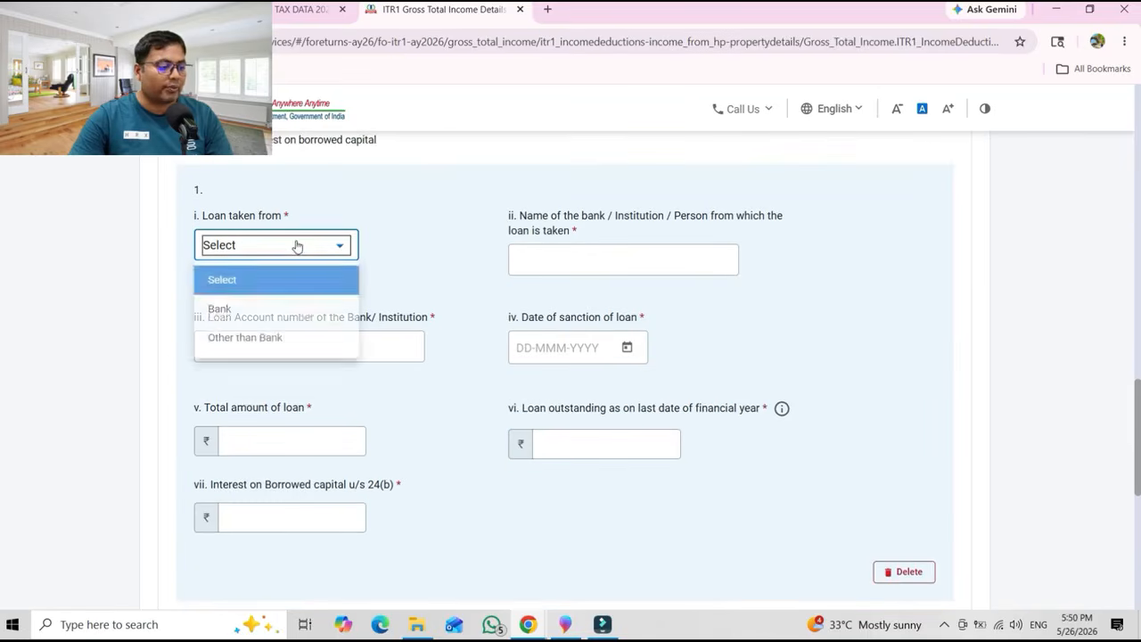
left_click(453, 242)
left_click(595, 264)
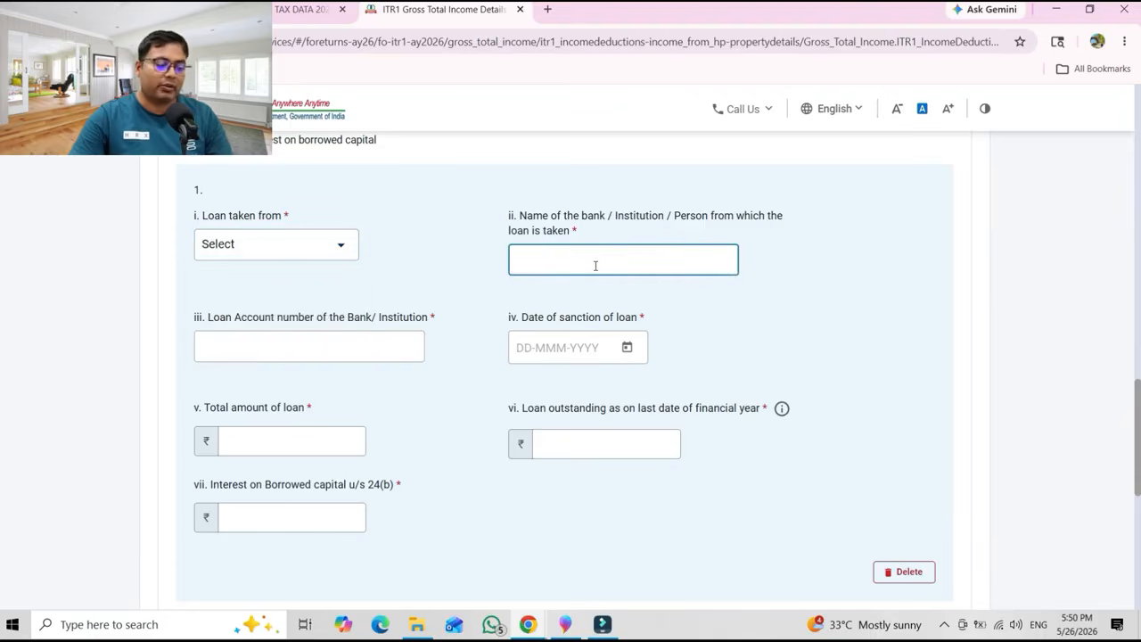
type("S")
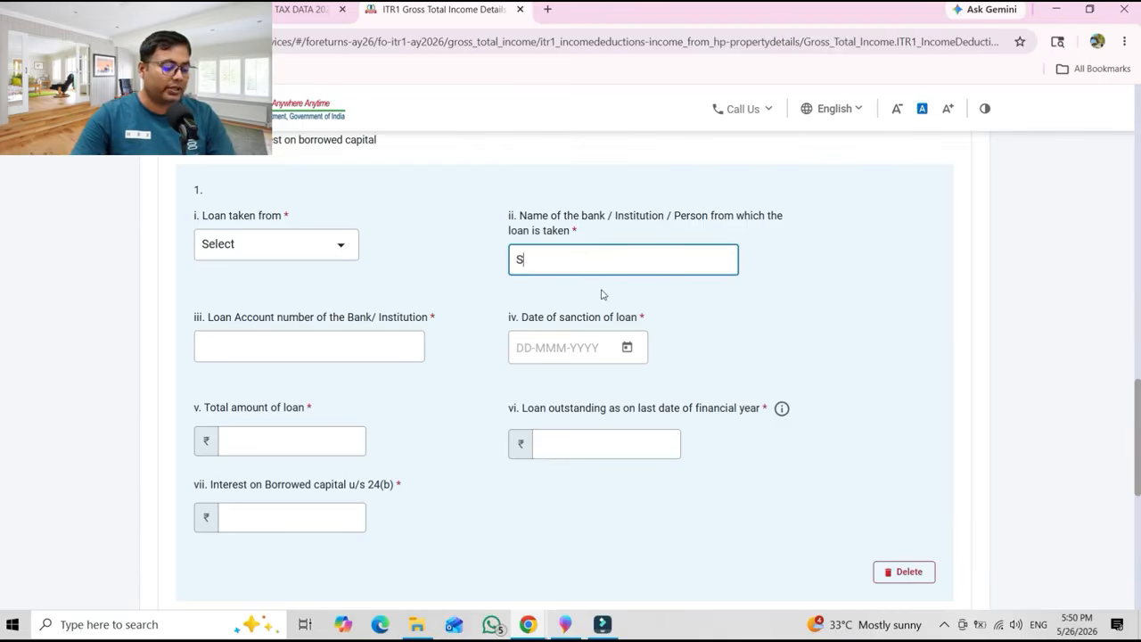
type("BI")
left_click(245, 260)
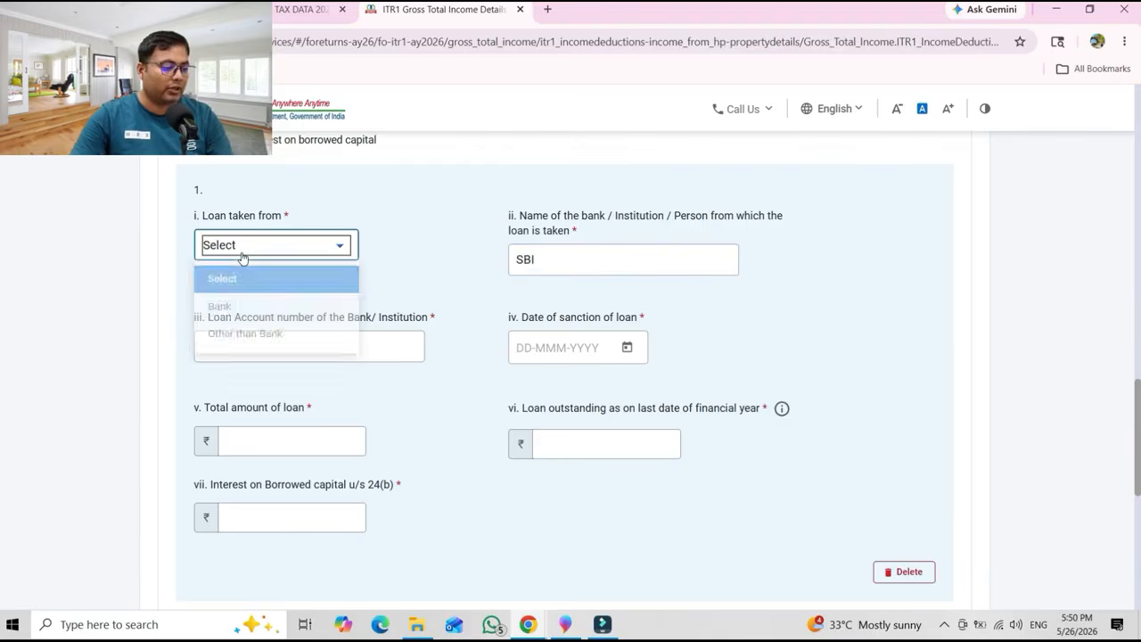
left_click(236, 311)
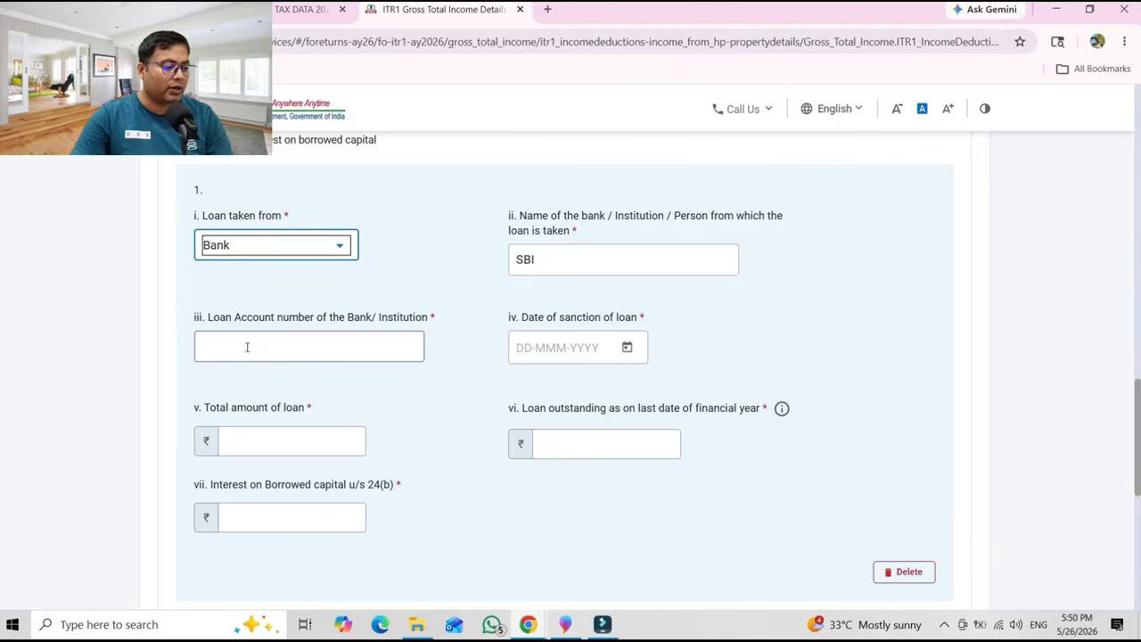
left_click(247, 347)
type("11111")
left_click(583, 347)
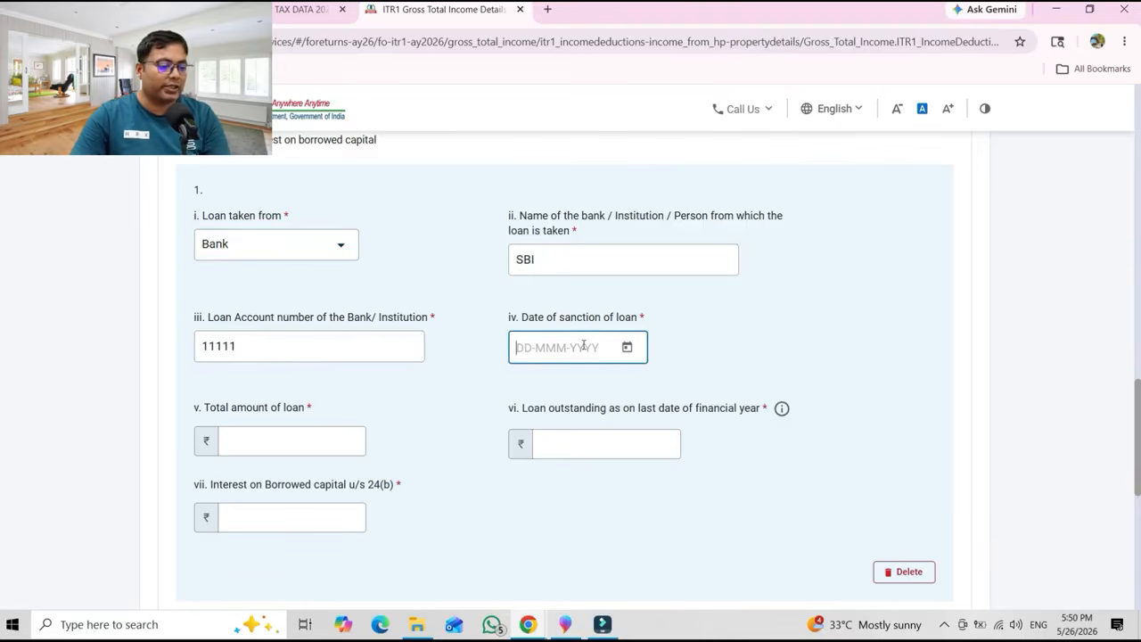
left_click(627, 349)
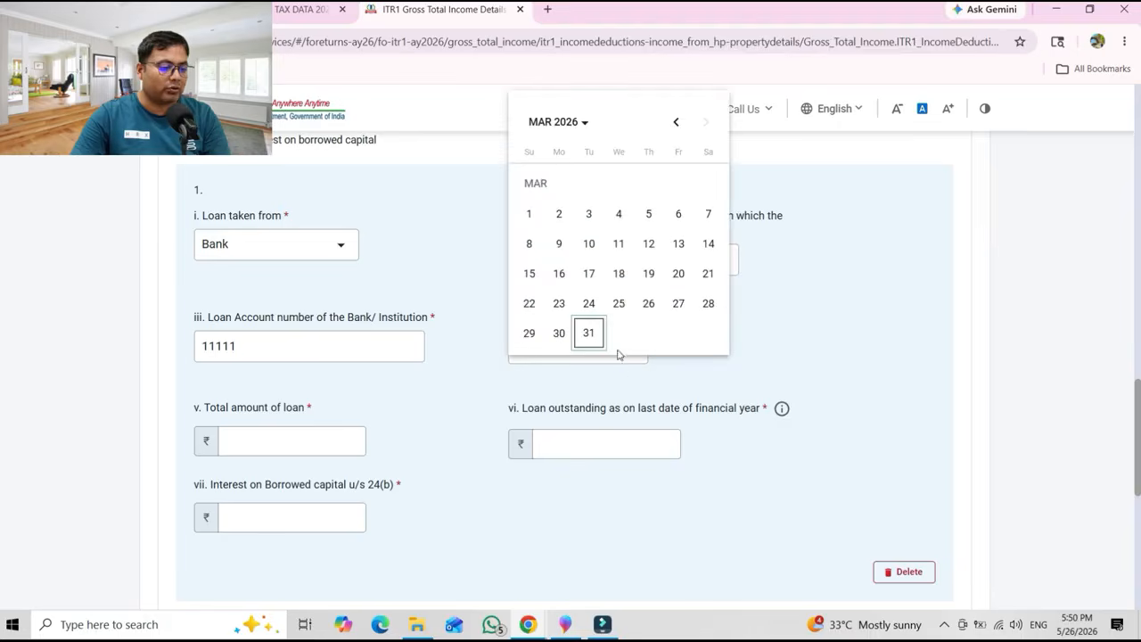
left_click(619, 274)
Enter total loan 5000000, outstanding 500000 and interest u/s 24(b) of 350000.
left_click(280, 441)
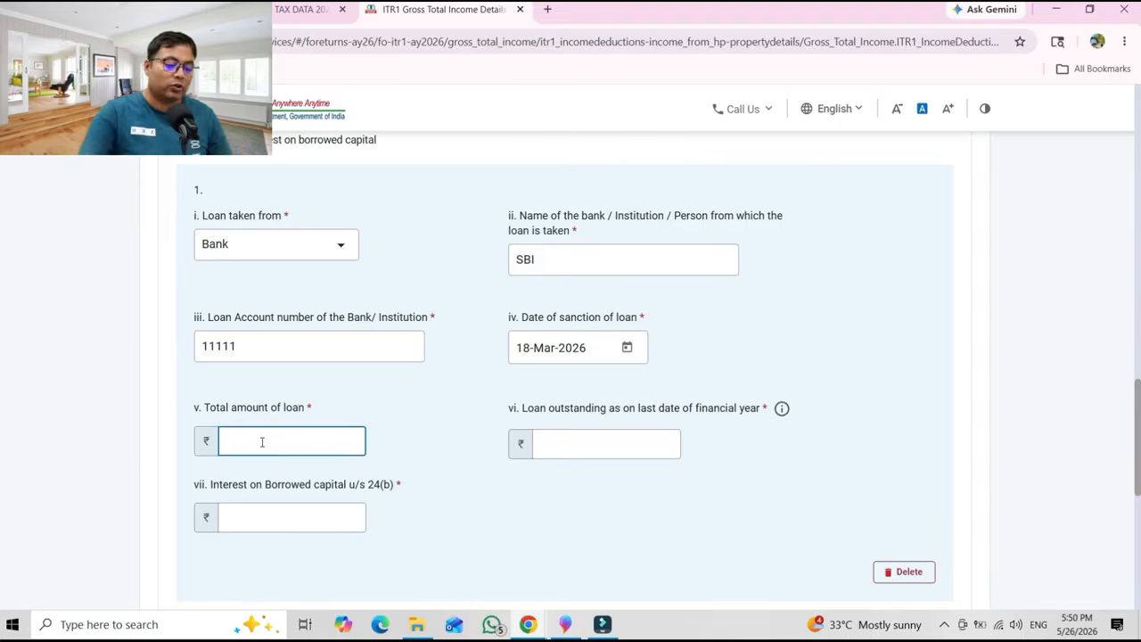
type("5000")
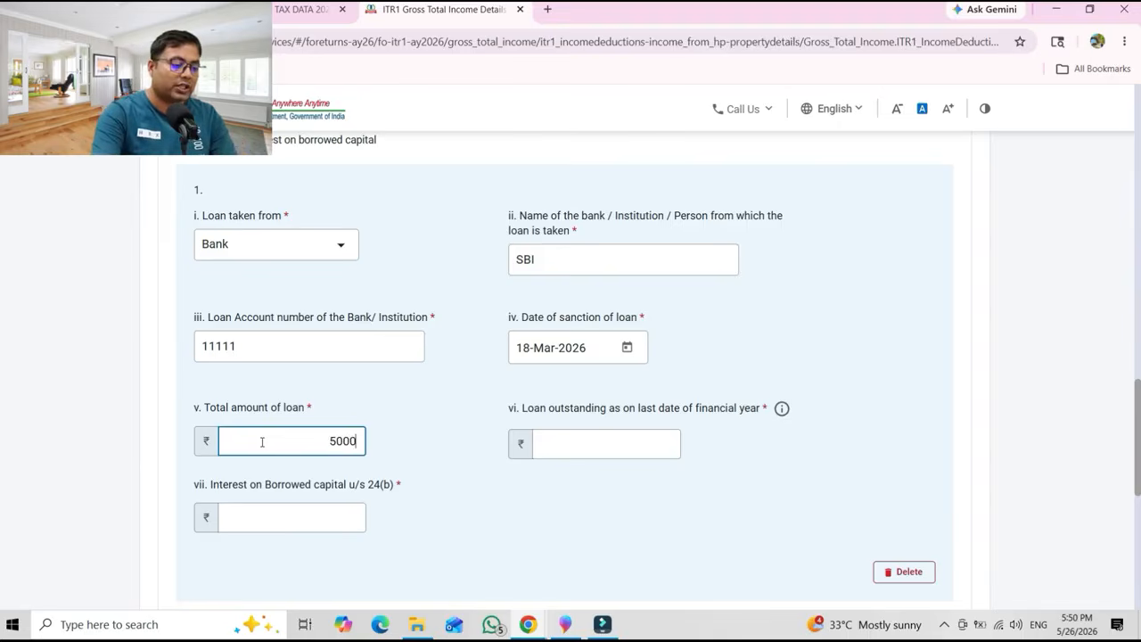
type("00")
key("Tab")
left_click(546, 453)
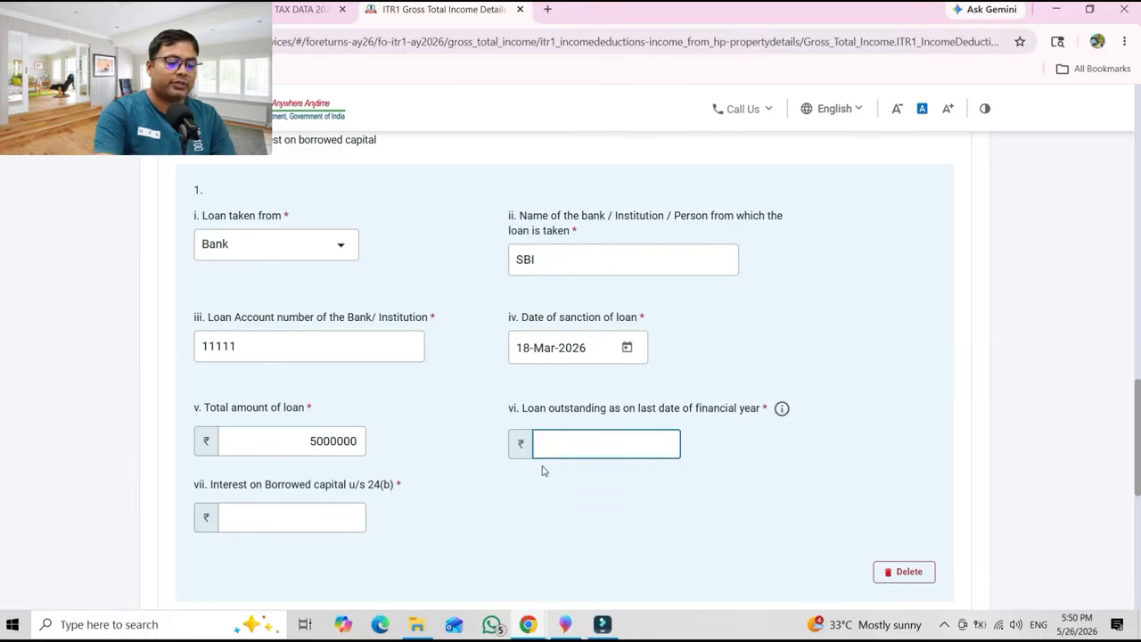
type("500000")
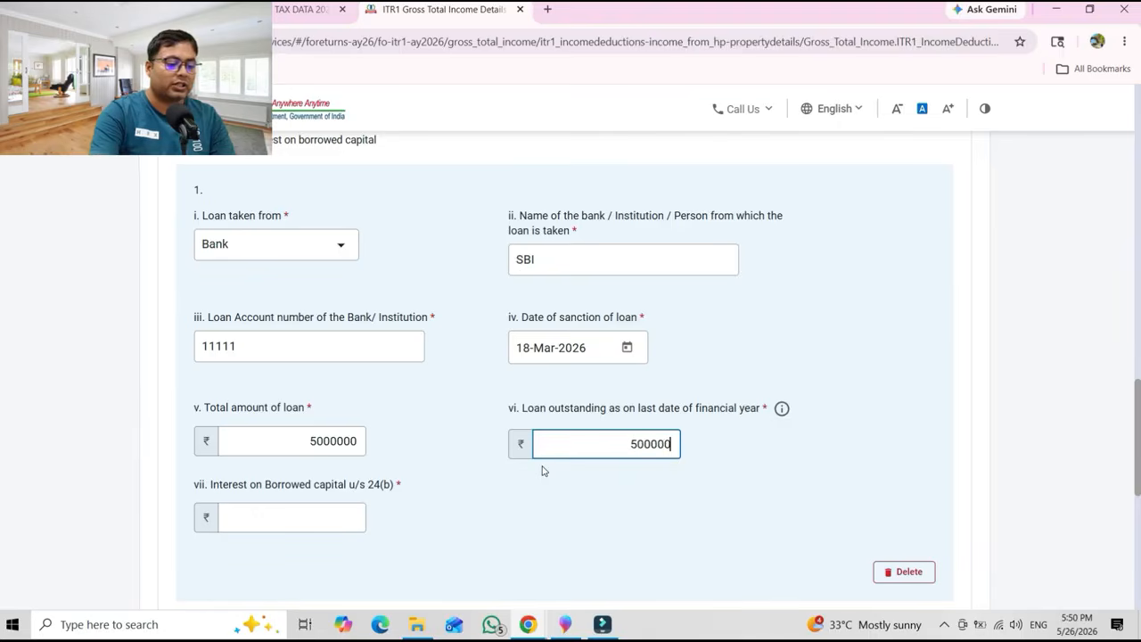
key("Tab")
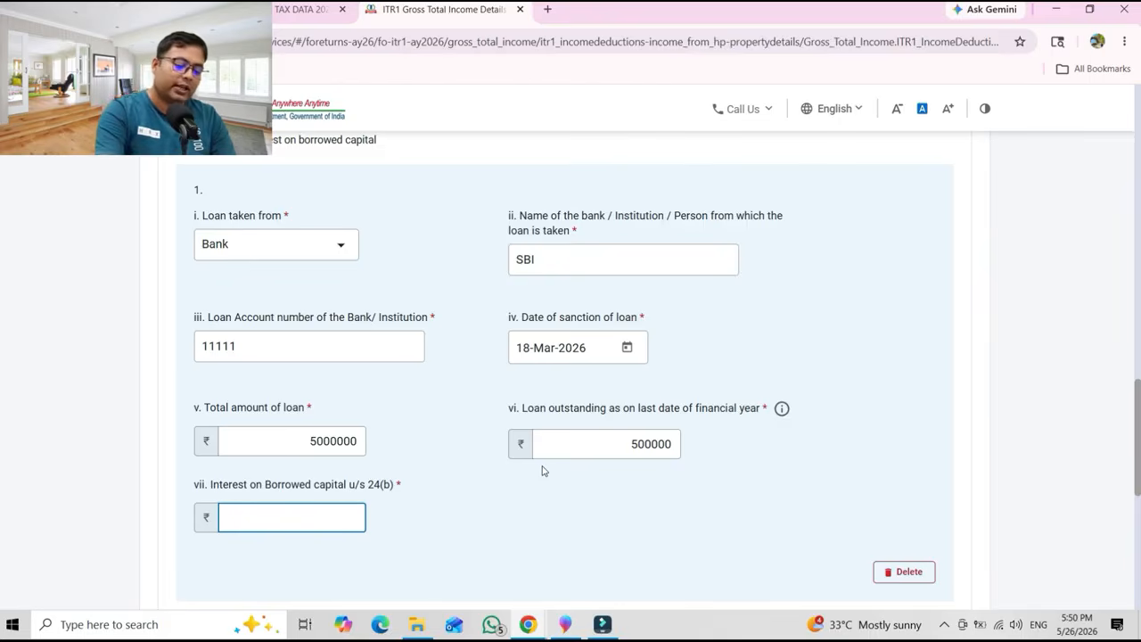
type("500000")
scroll(542, 470, "down", 2)
scroll(570, 357, "down", 3)
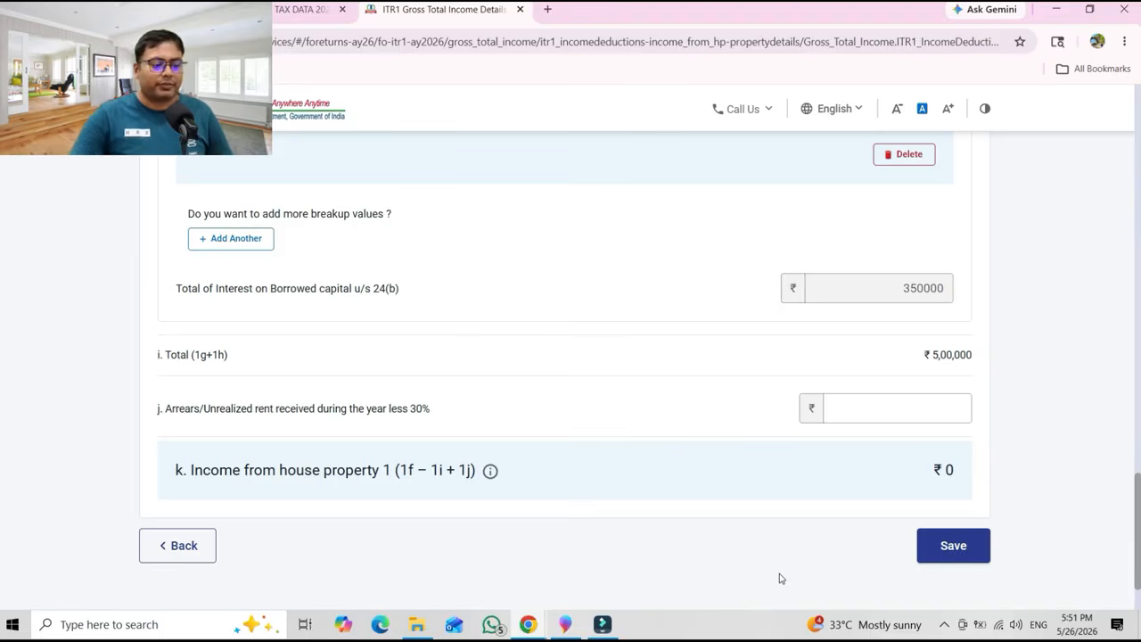
Go back to Gross Total Income and expand B3, showing the ₹12 income tax refund interest.
left_click(211, 546)
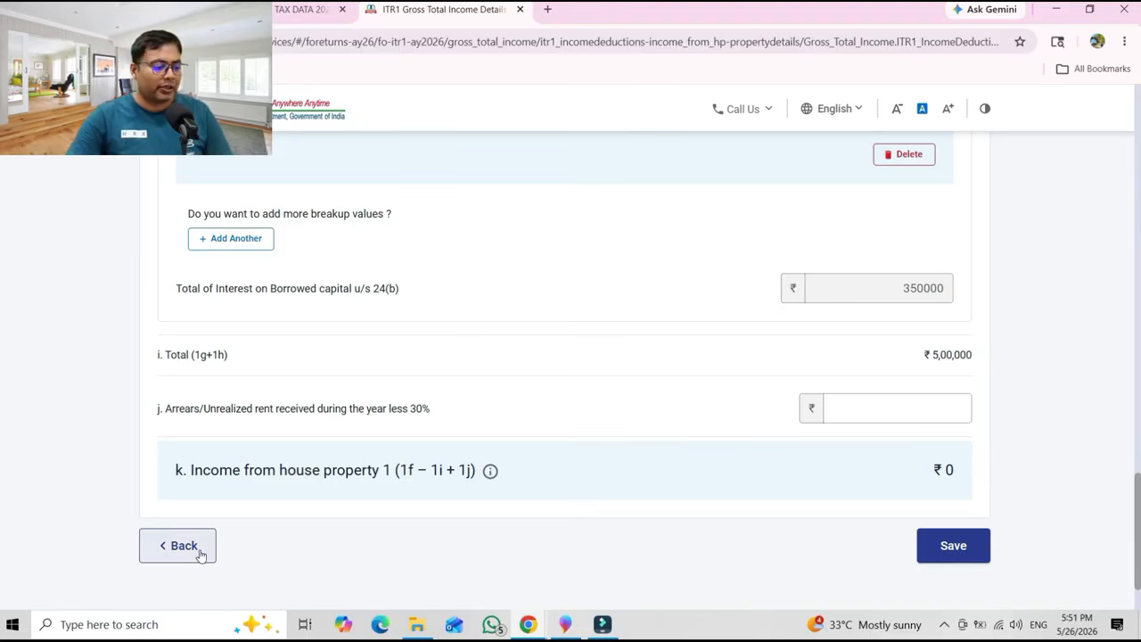
scroll(836, 456, "down", 2)
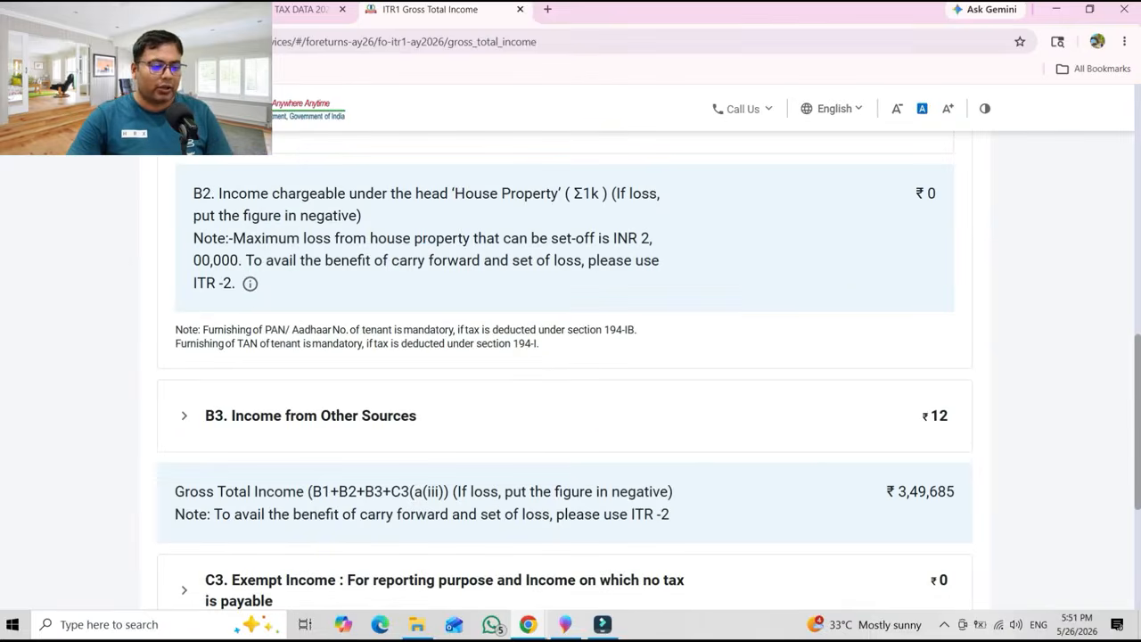
left_click_drag(1136, 385, 1136, 457)
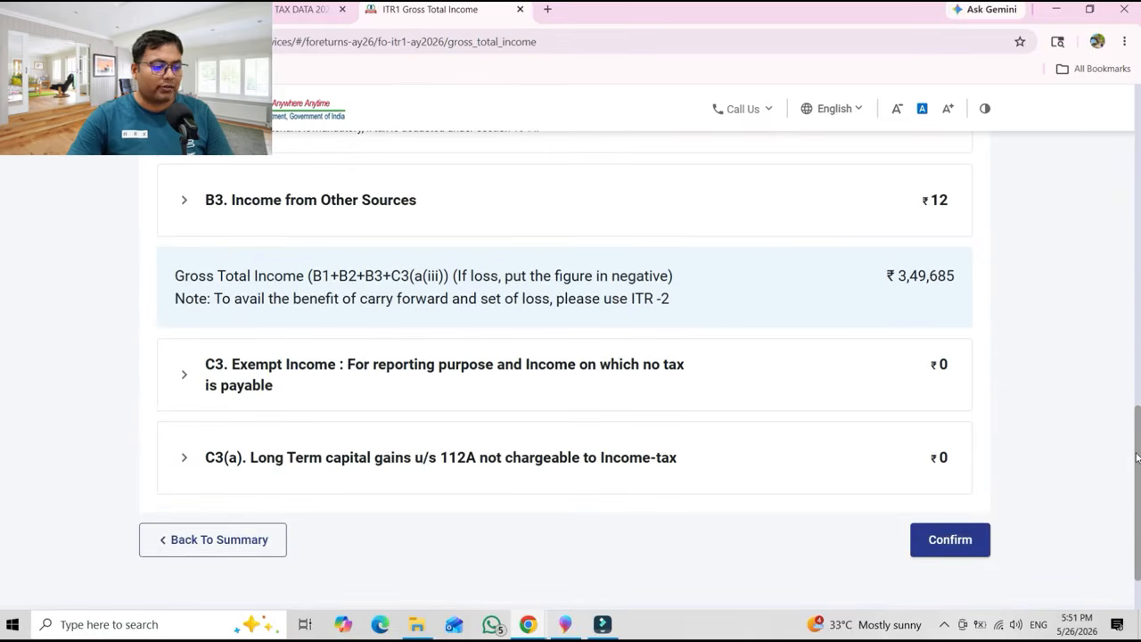
scroll(1136, 458, "up", 2)
left_click(397, 376)
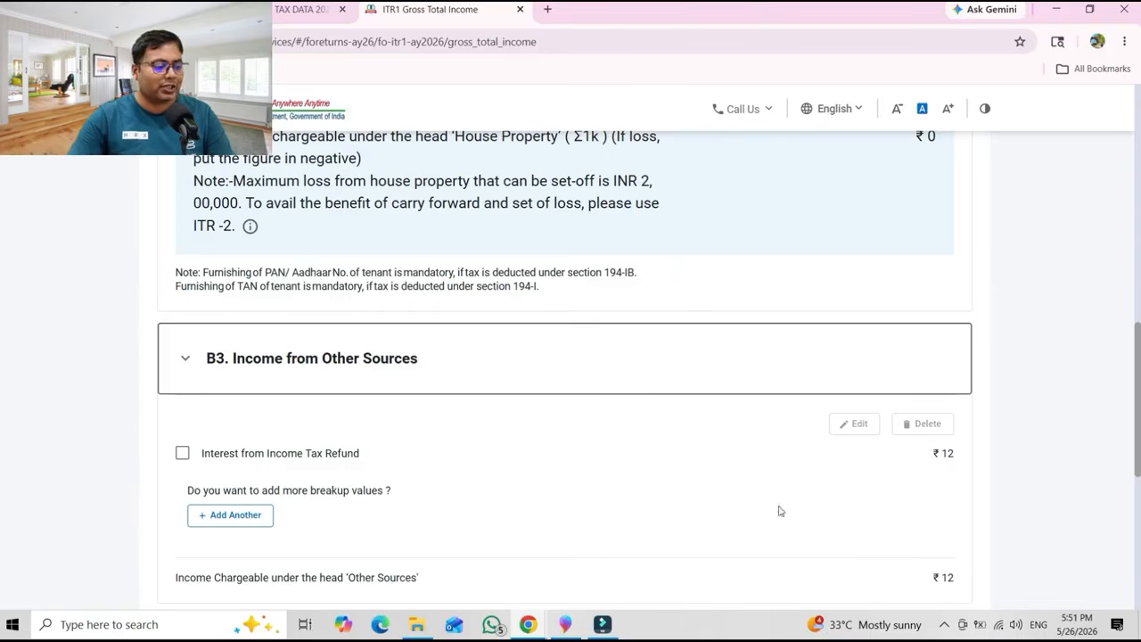
Add and save Interest from Saving Bank Account of 24560.
left_click(239, 521)
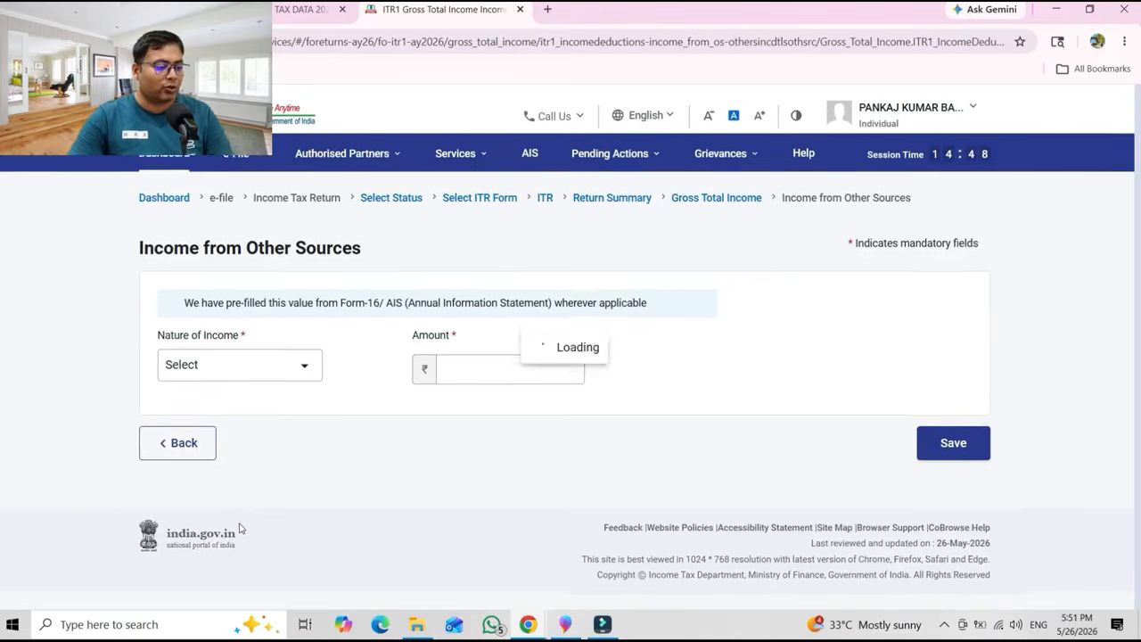
left_click(269, 378)
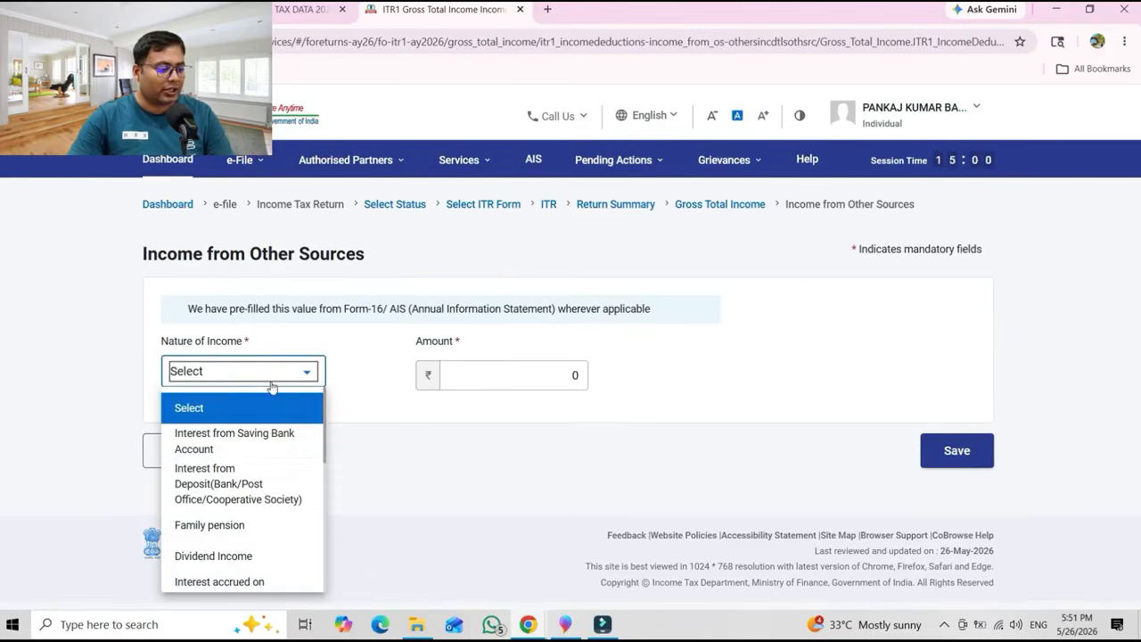
left_click(250, 442)
left_click(440, 374)
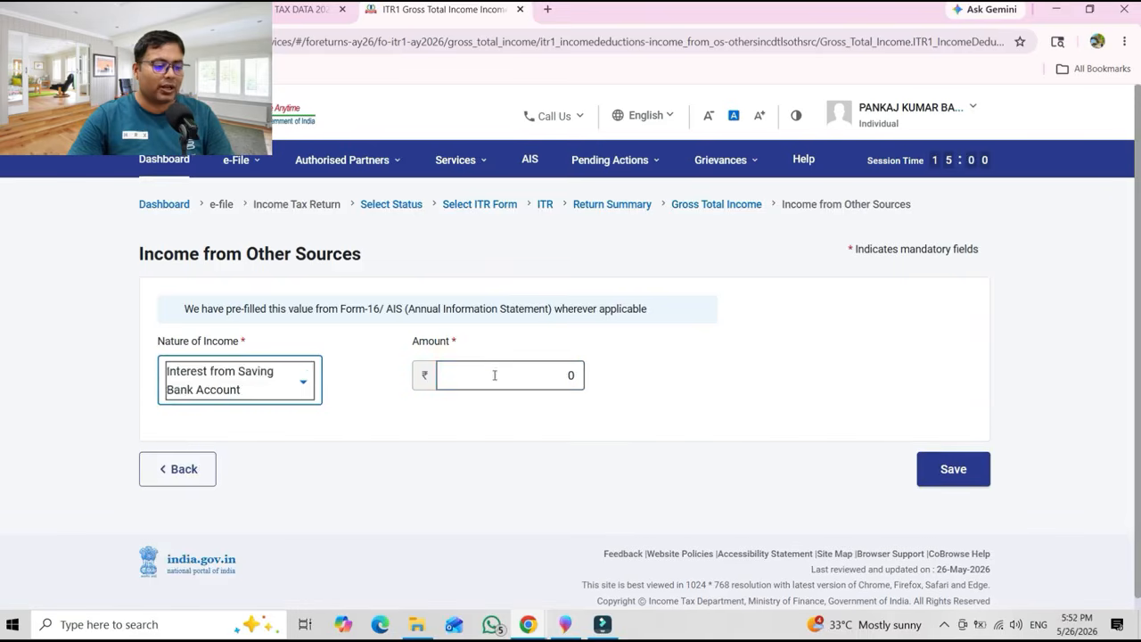
double_click(574, 375)
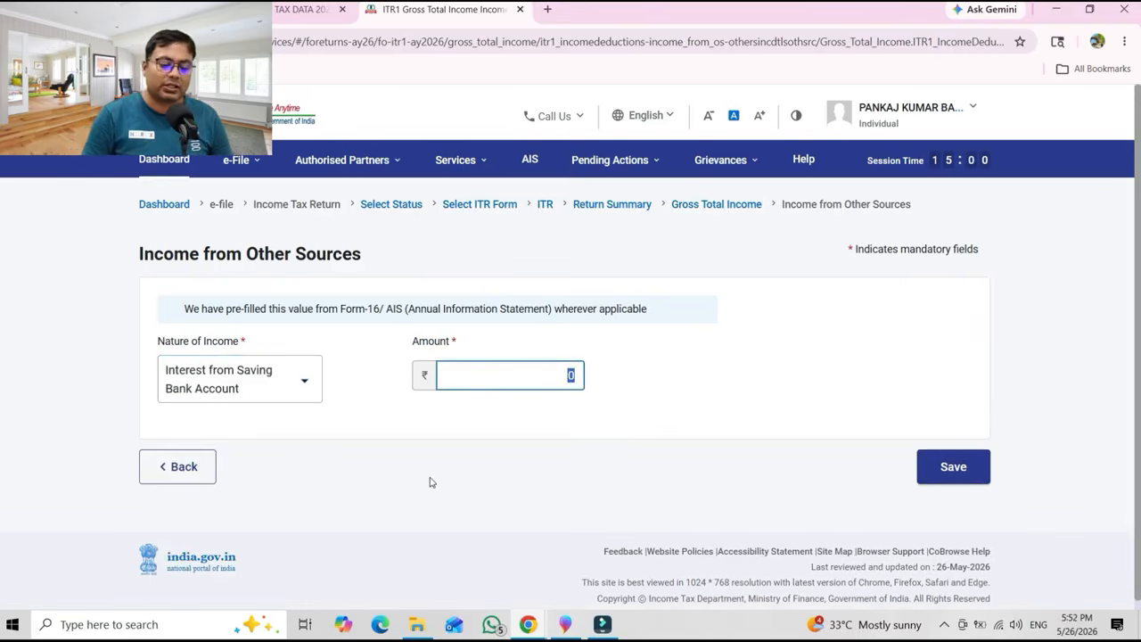
type("24560")
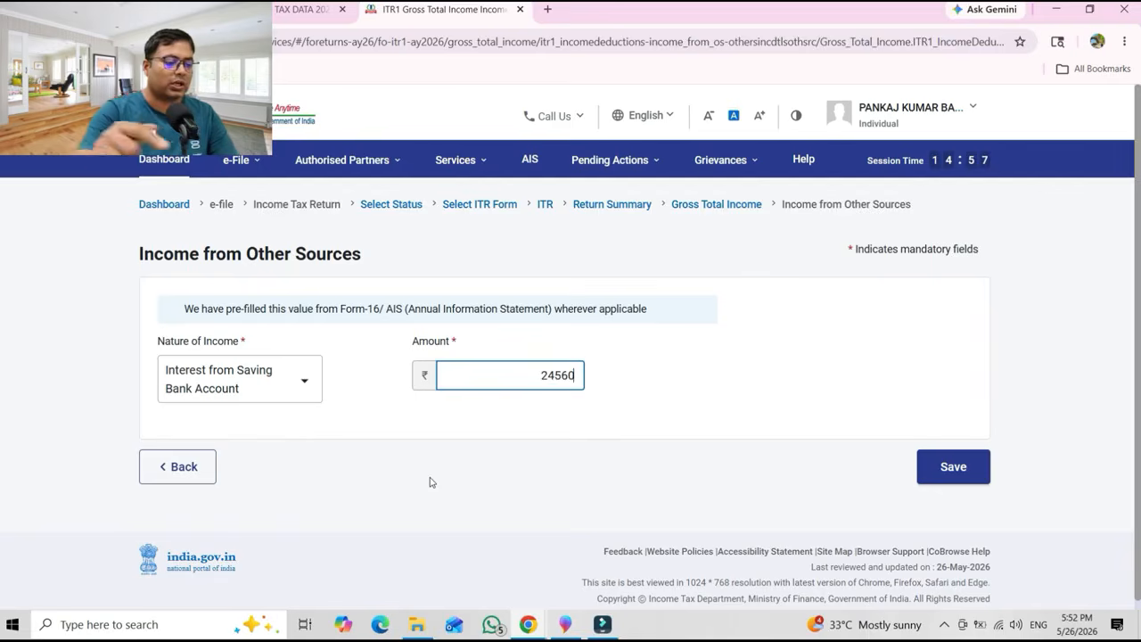
key("Tab")
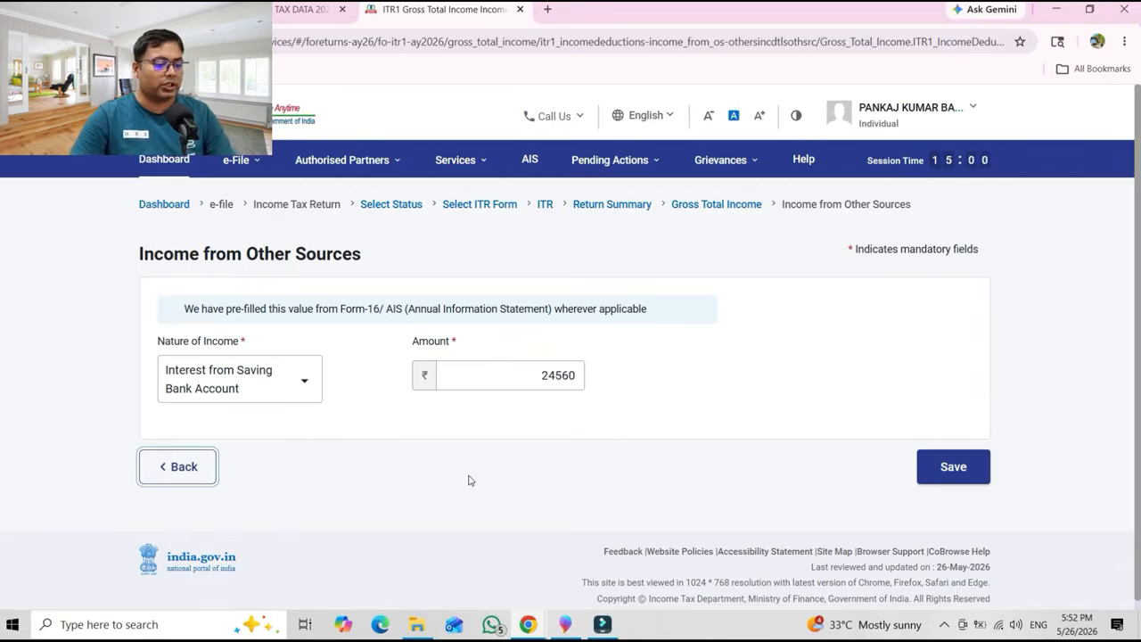
left_click(954, 466)
Add and save Interest from Deposit of 25000.
scroll(489, 438, "down", 10)
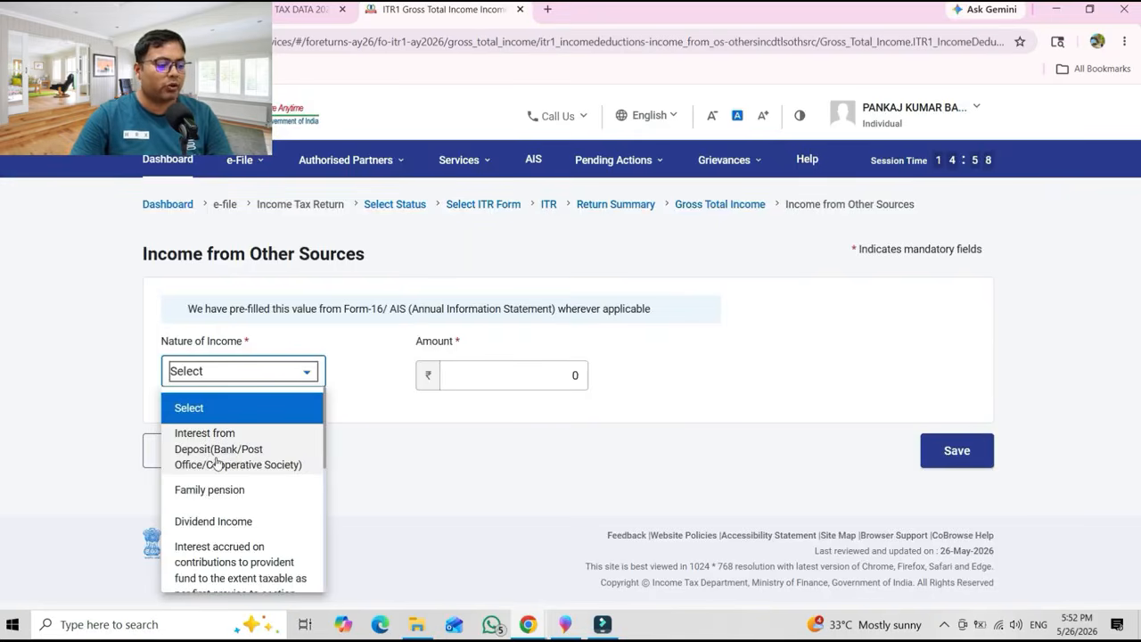
left_click(223, 459)
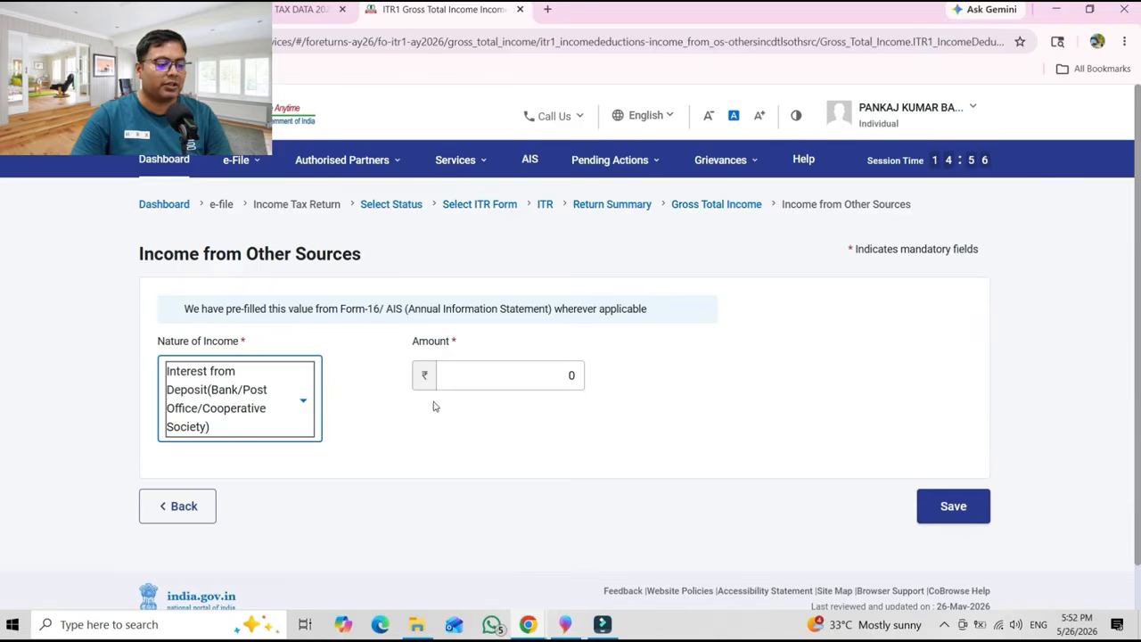
left_click(535, 378)
key("ctrl+a")
type("25000")
key("Tab")
left_click(949, 504)
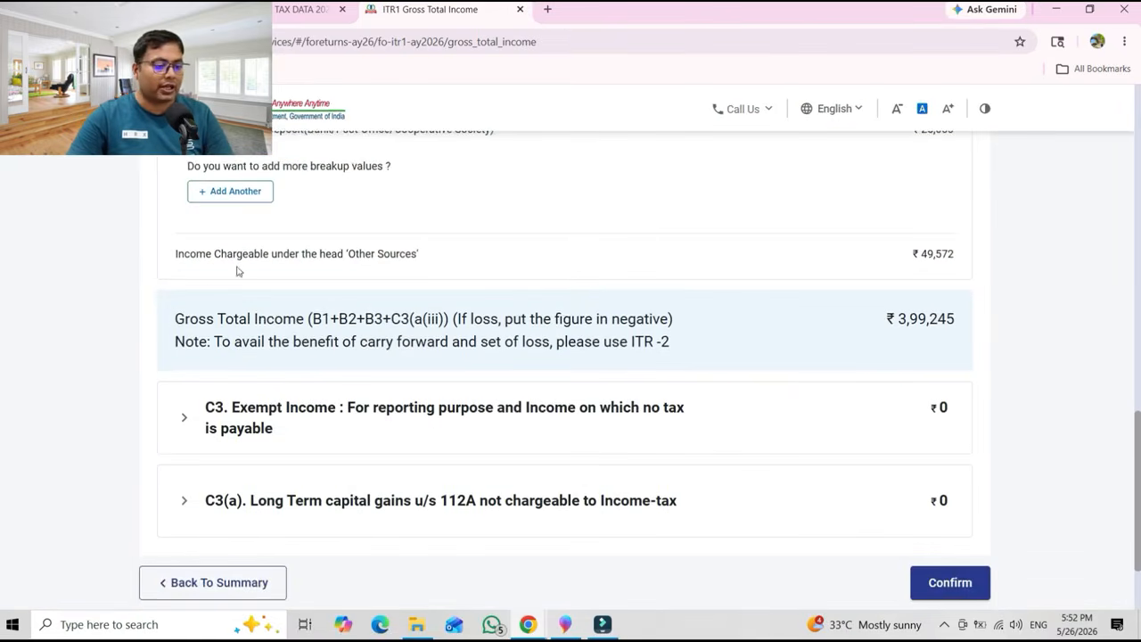
scroll(660, 382, "up", 2)
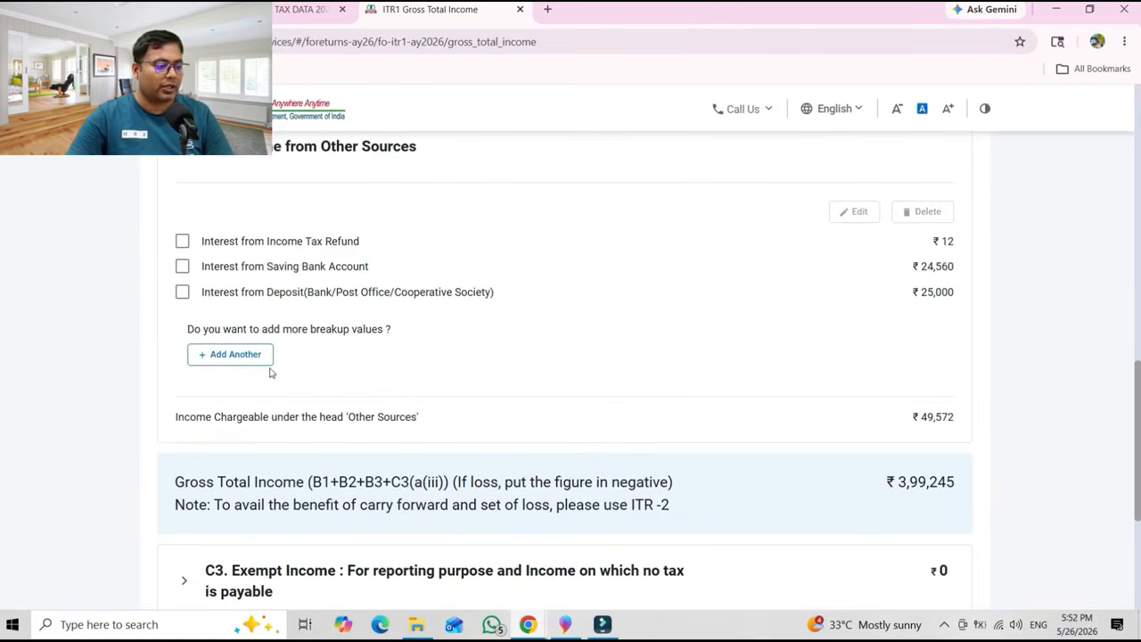
Add a Family pension of 200000 less 25000 deduction u/s 57(iia), totalling 175000, and save.
left_click(232, 356)
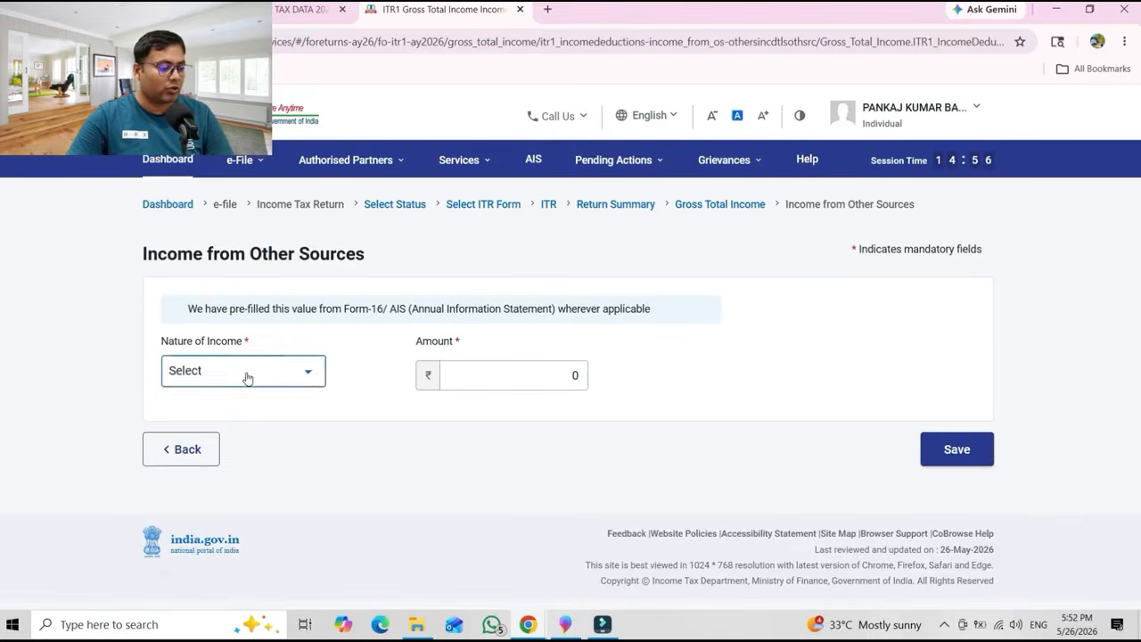
left_click(247, 375)
left_click(231, 439)
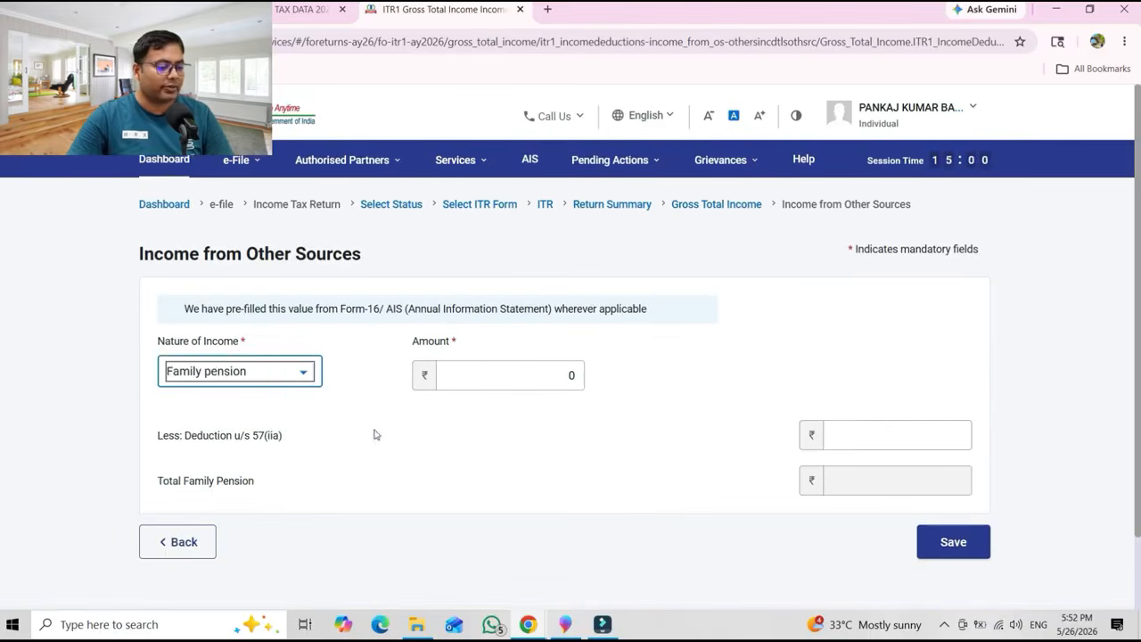
left_click(504, 386)
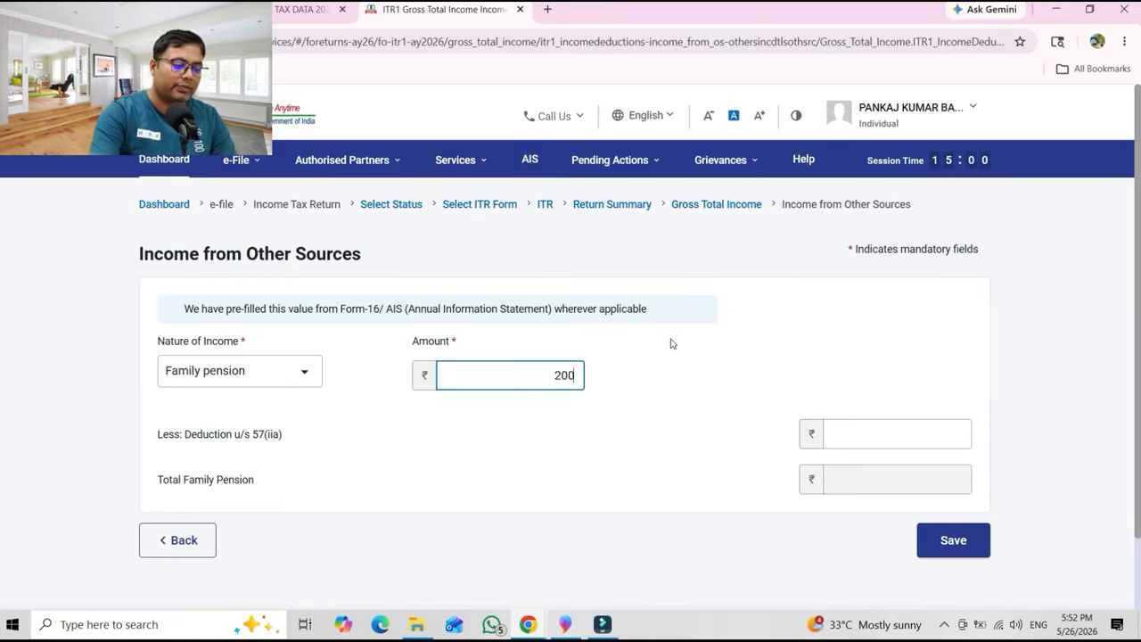
key("Tab")
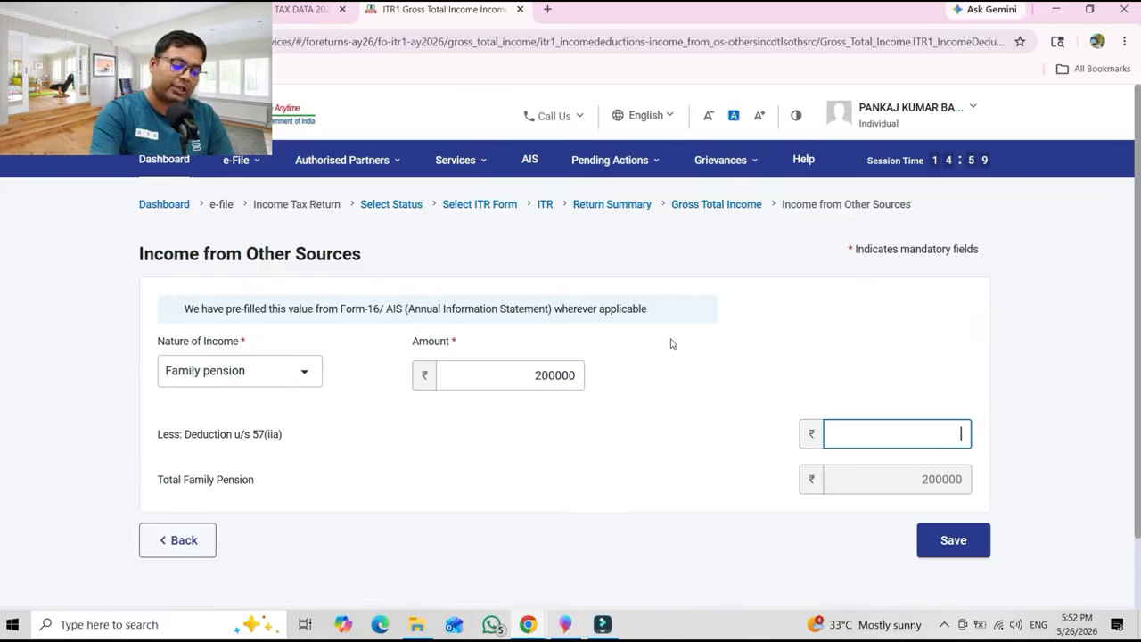
type("25000")
key("Tab")
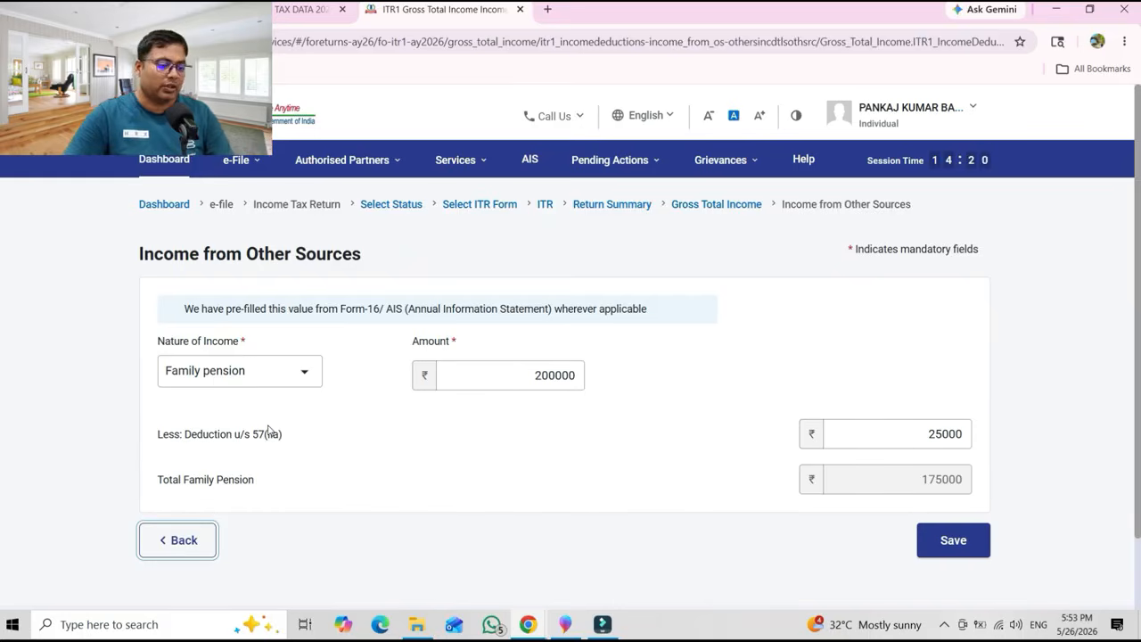
left_click(951, 542)
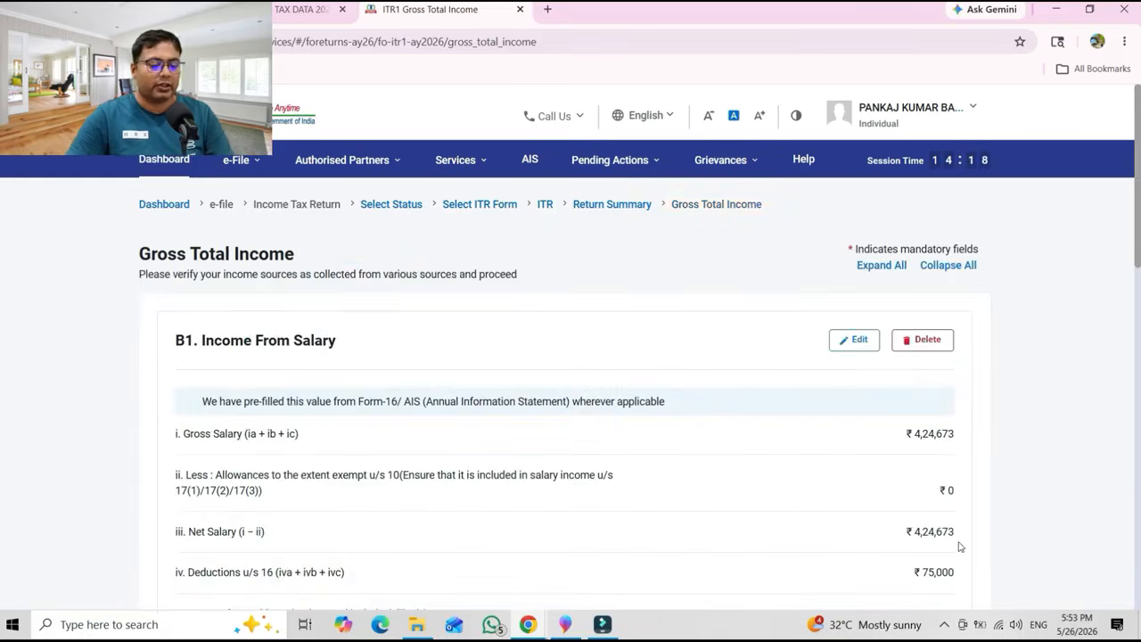
Confirm the Gross Total Income of ₹5,74,245.
scroll(1123, 308, "down", 5)
scroll(1139, 486, "down", 3)
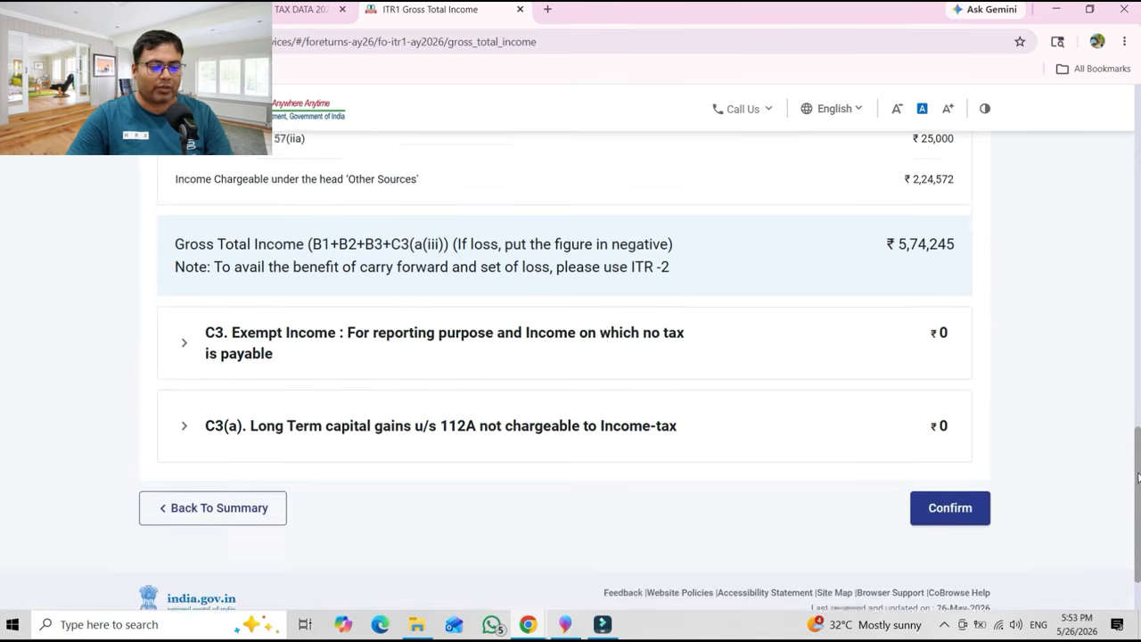
left_click_drag(1139, 486, 1139, 480)
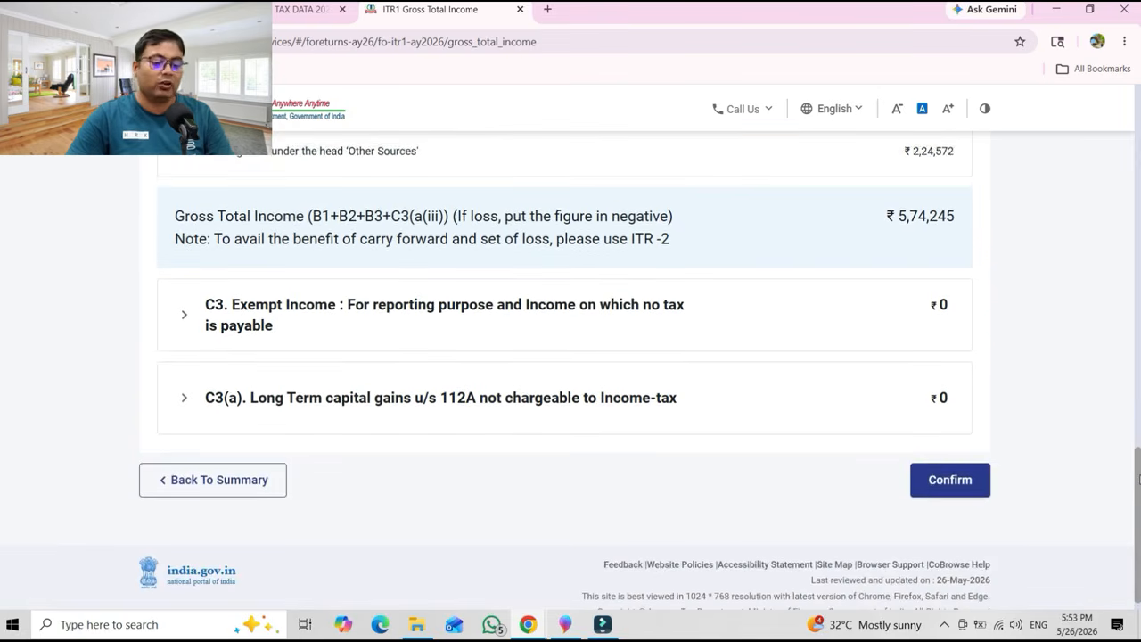
left_click(948, 487)
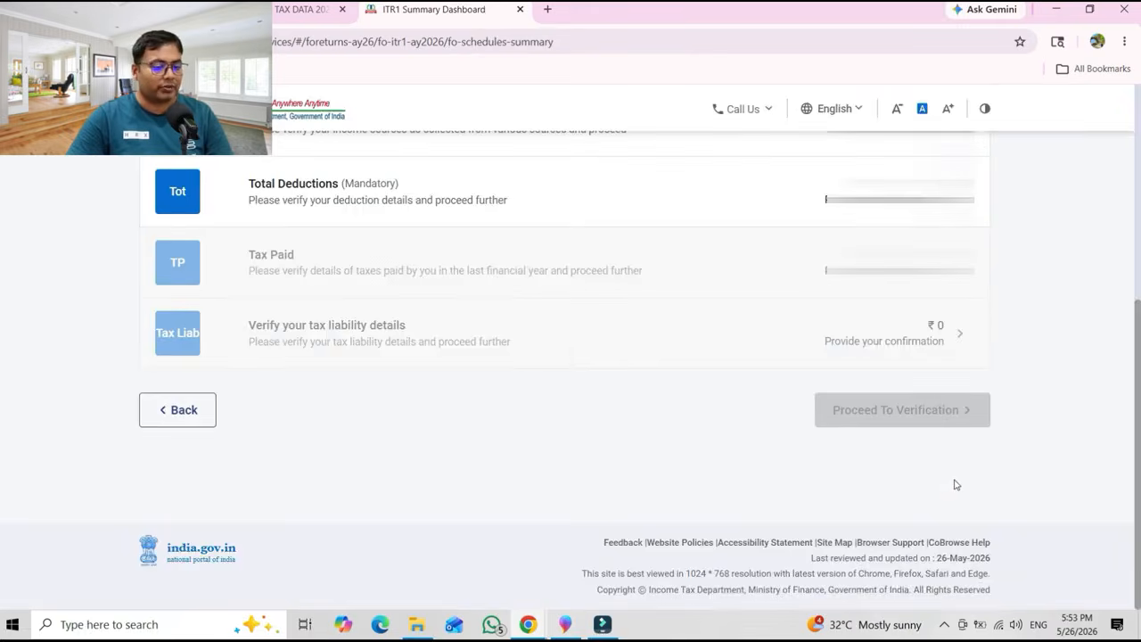
Confirm Total Deductions of ₹0 and go to the Tax Paid section.
scroll(1137, 448, "up", 3)
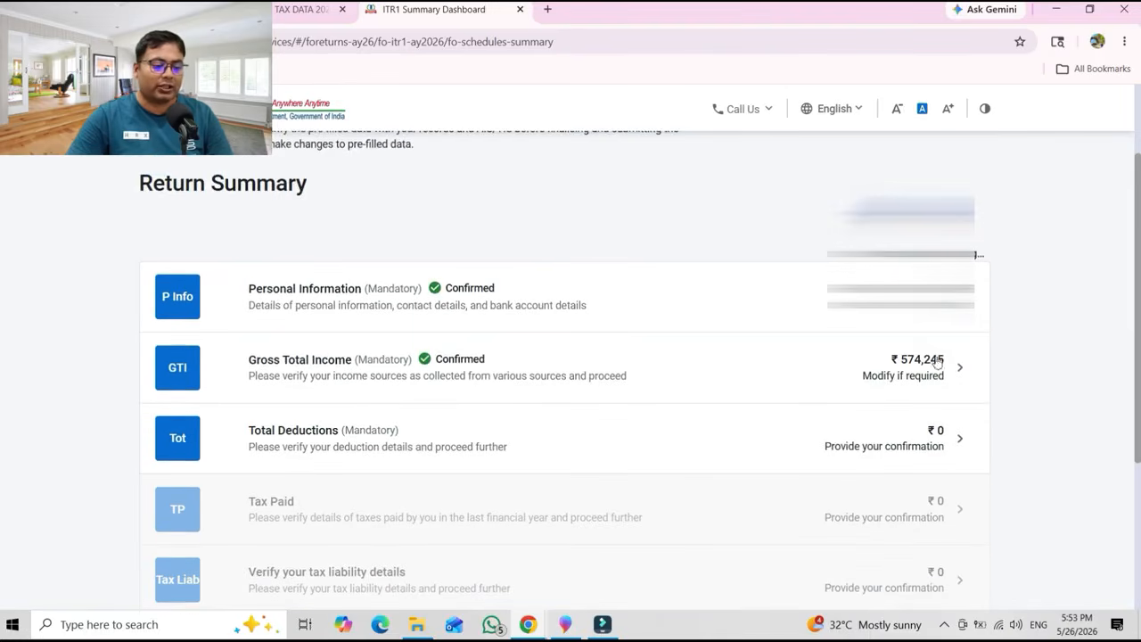
left_click(339, 435)
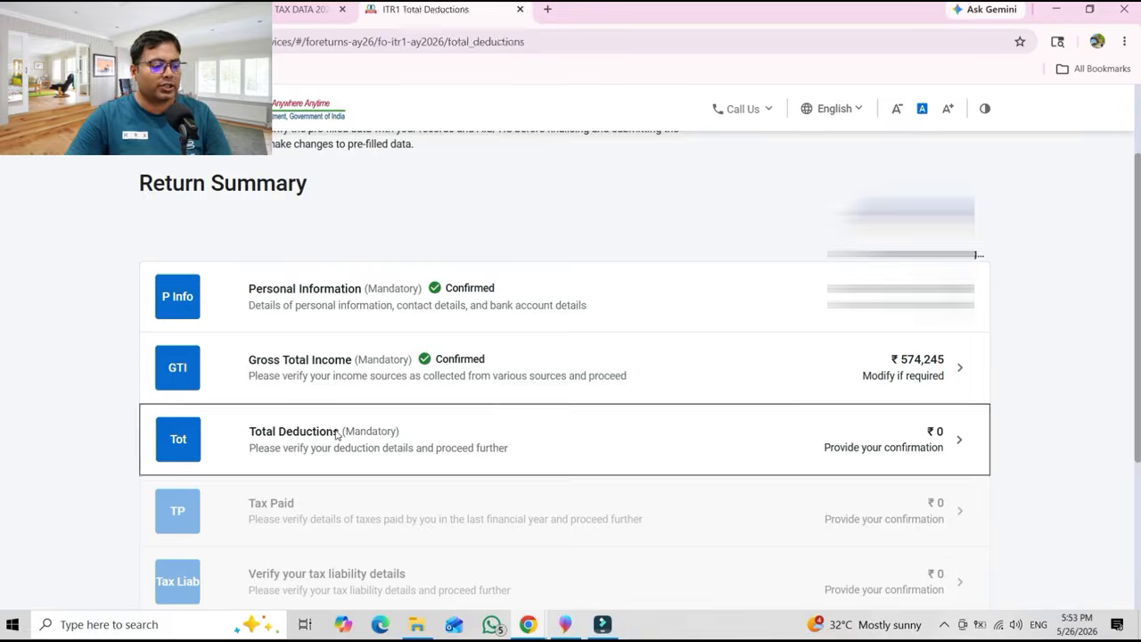
scroll(1105, 517, "down", 4)
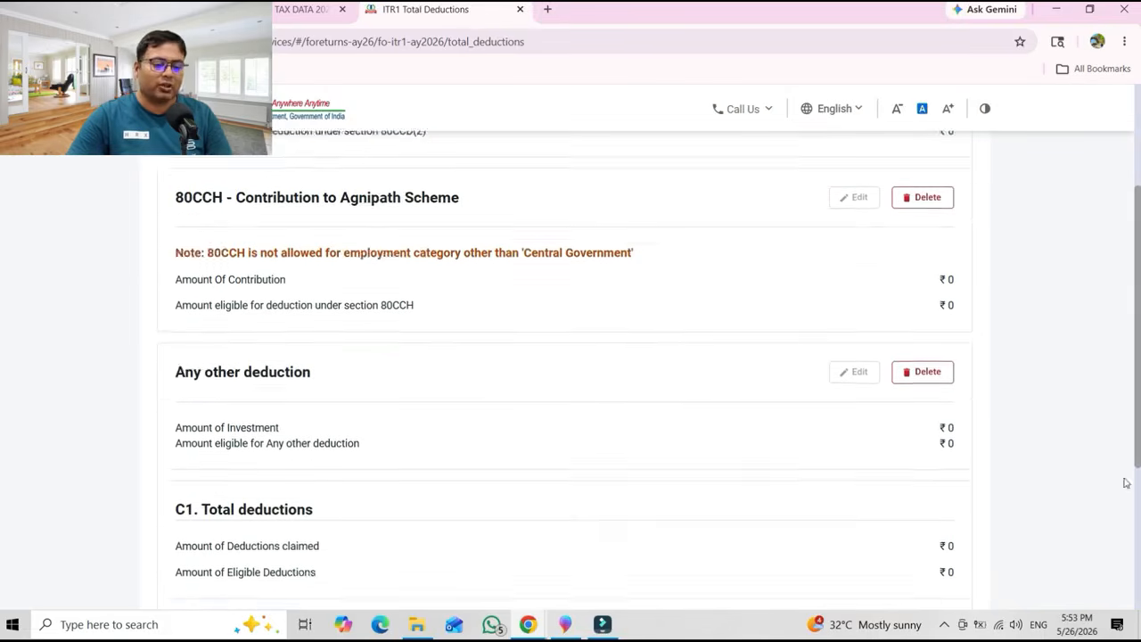
left_click(947, 536)
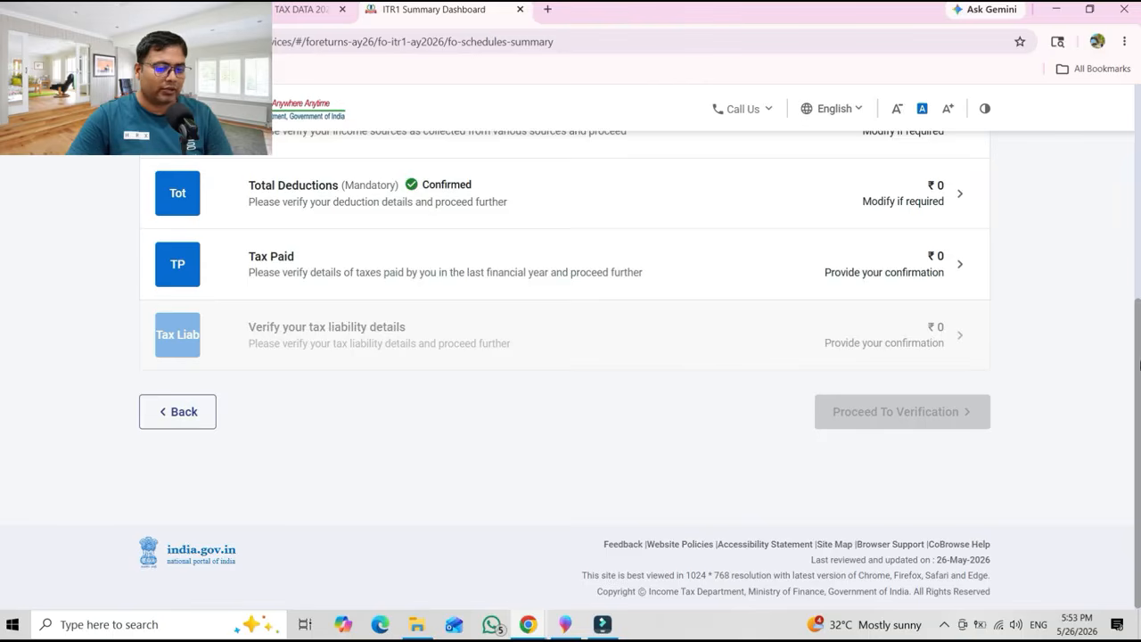
scroll(1137, 353, "up", 2)
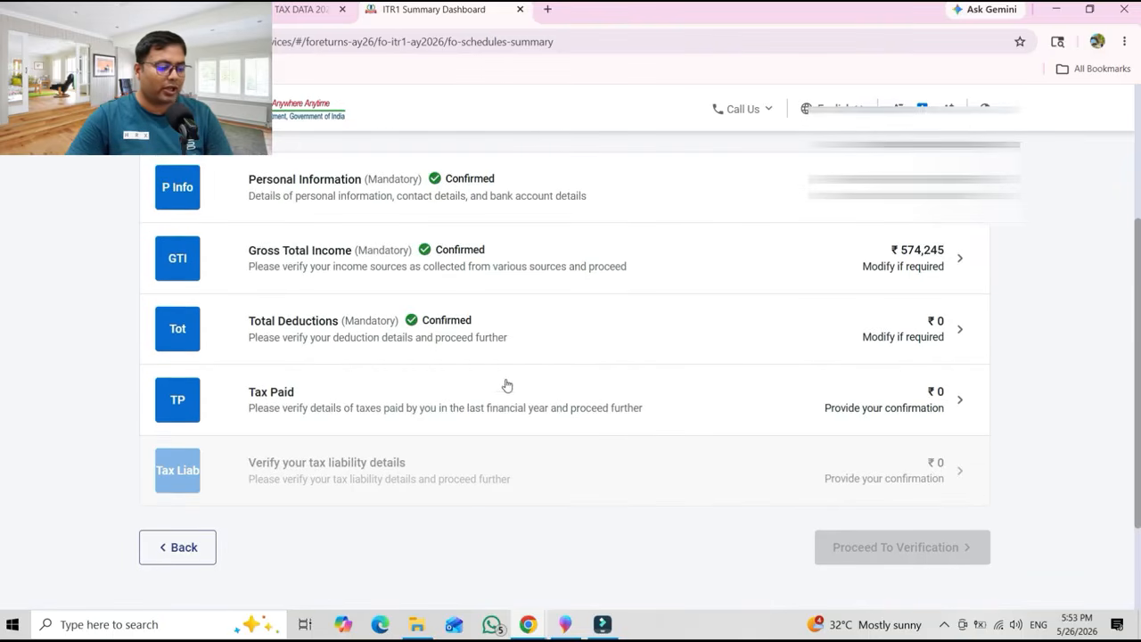
left_click(445, 404)
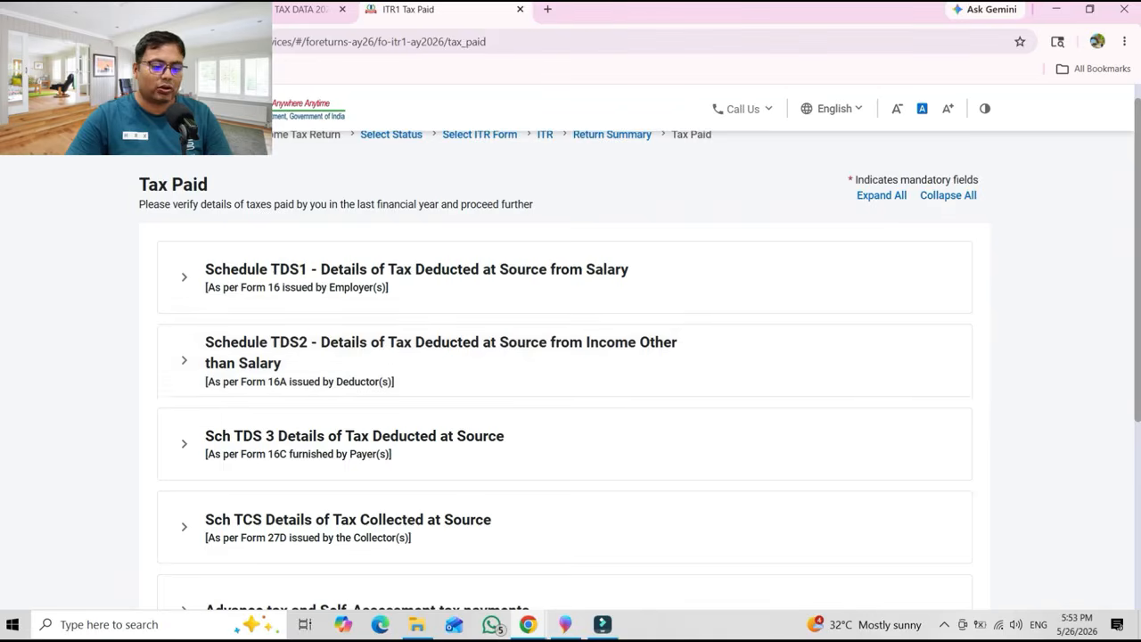
Expand Schedule TDS2, TDS3 and advance/self-assessment tax, and add a new payment entry.
scroll(1137, 421, "down", 1)
scroll(1138, 421, "down", 2)
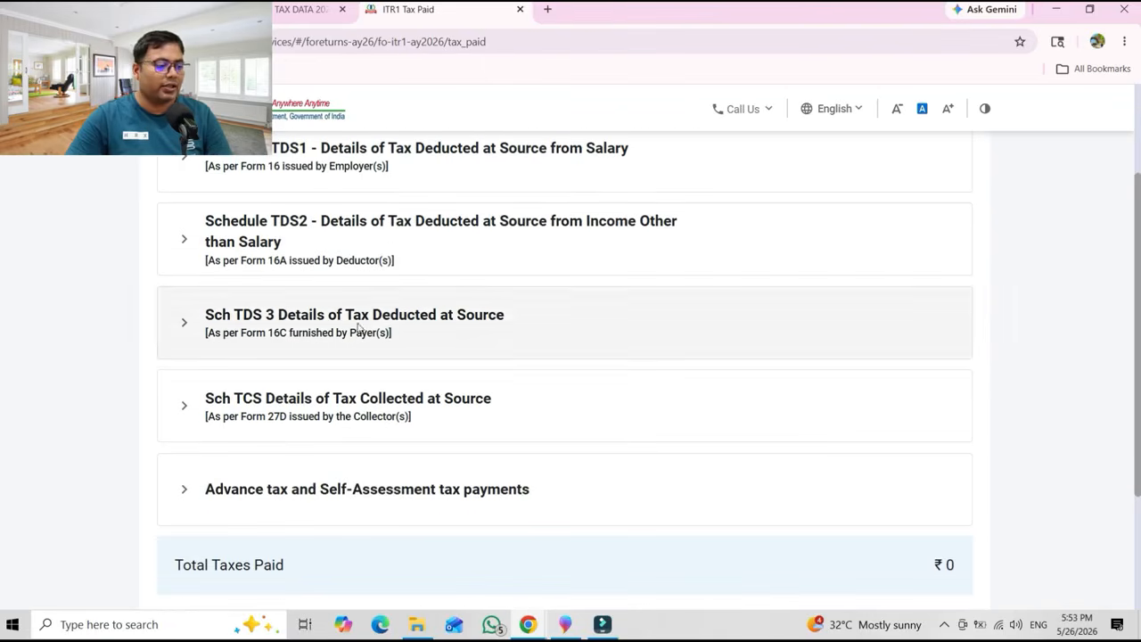
left_click(319, 256)
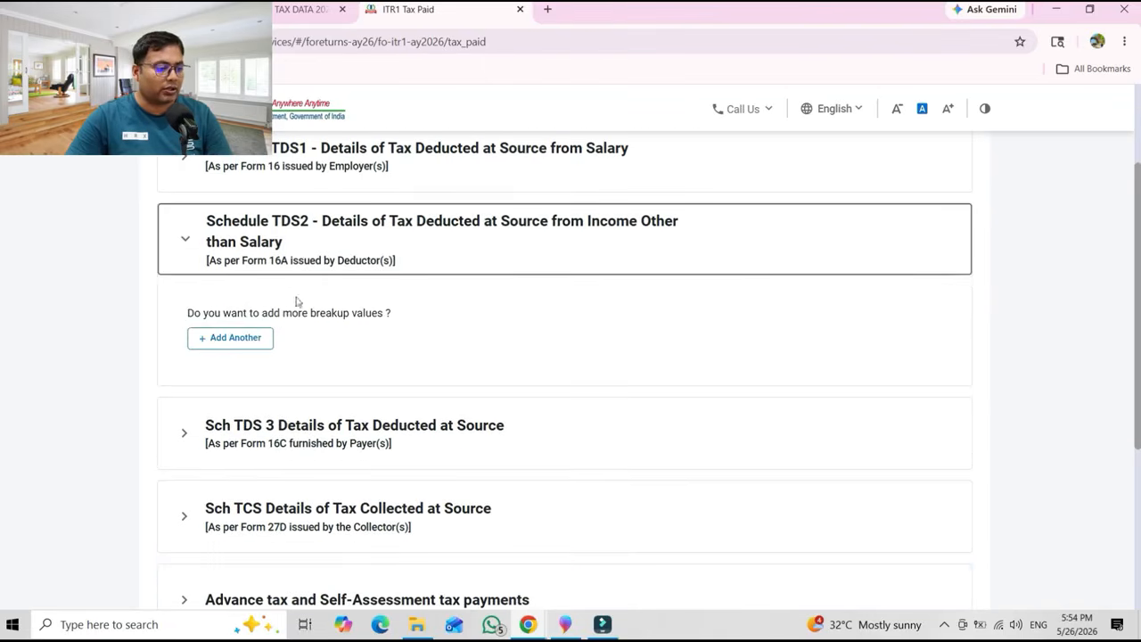
left_click(294, 442)
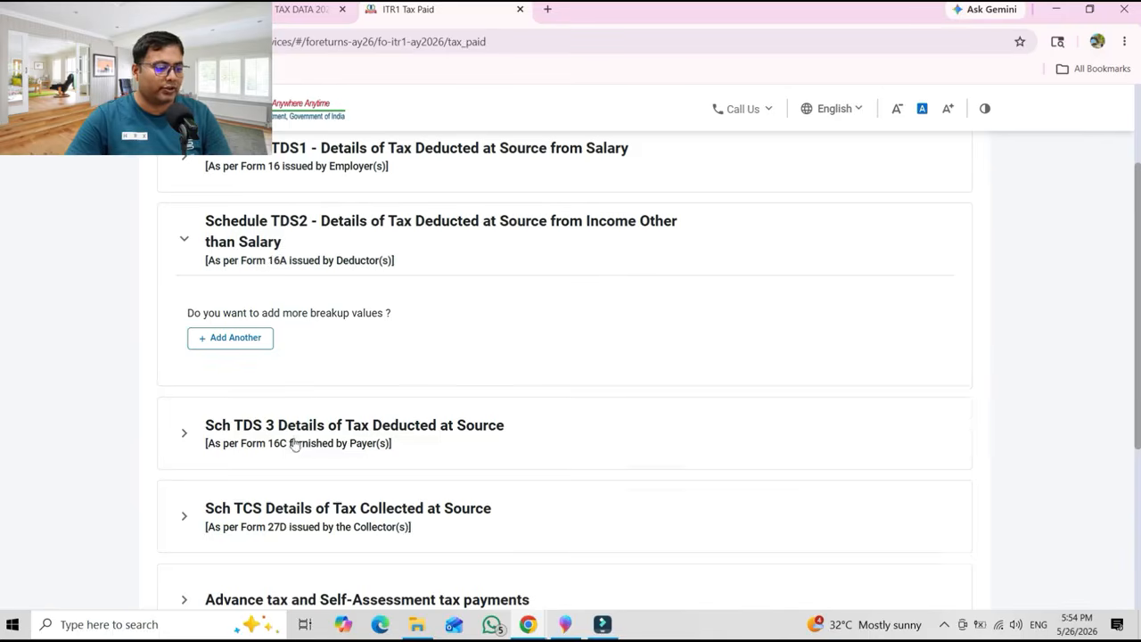
scroll(1139, 369, "down", 2)
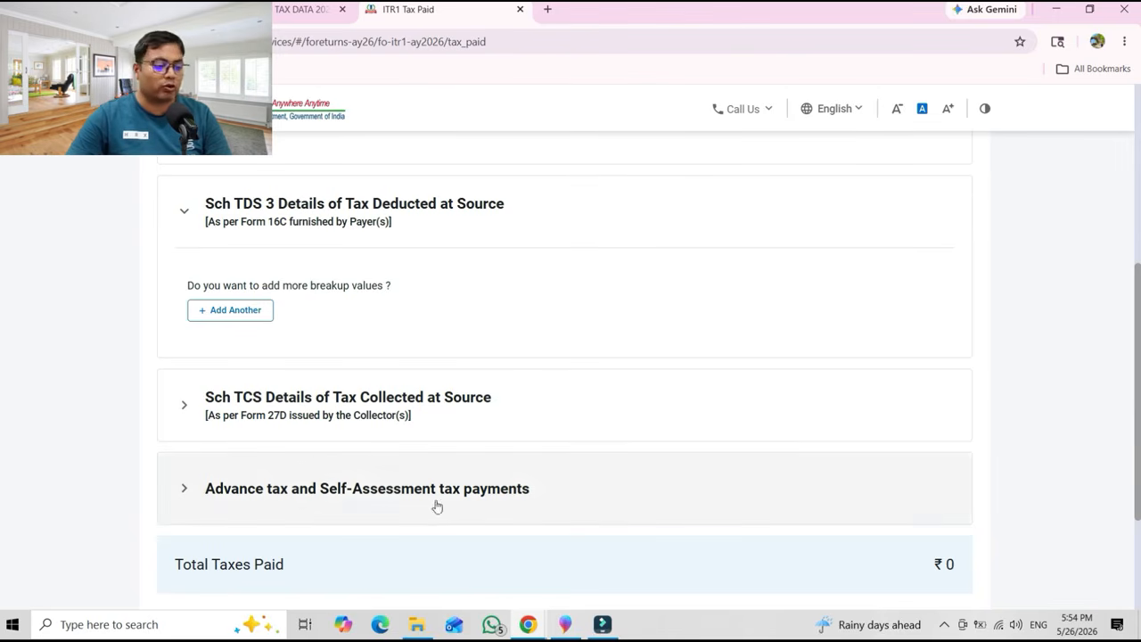
left_click(348, 496)
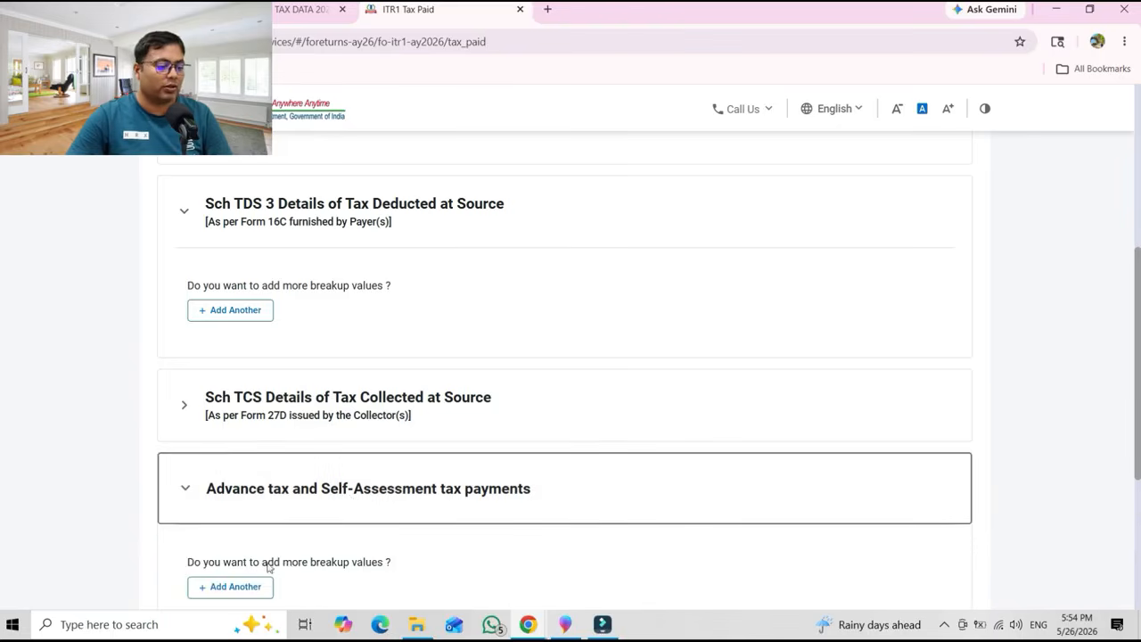
left_click(254, 591)
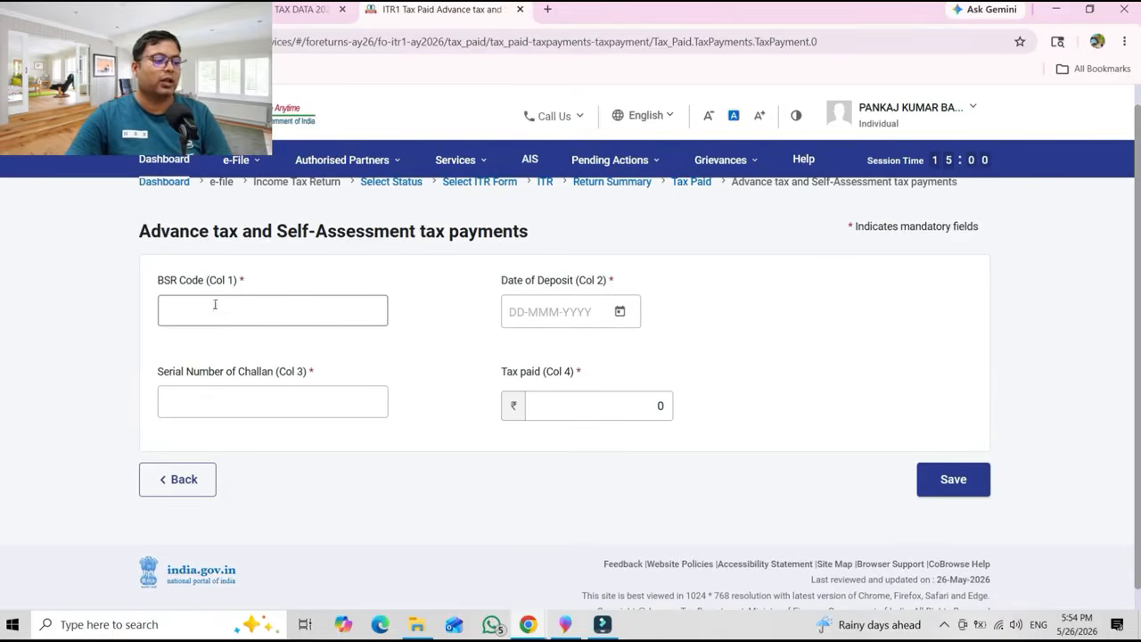
Enter BSR code 000536, deposit date 01-May-2026, challan serial 00001 and tax paid 36520.
left_click(219, 312)
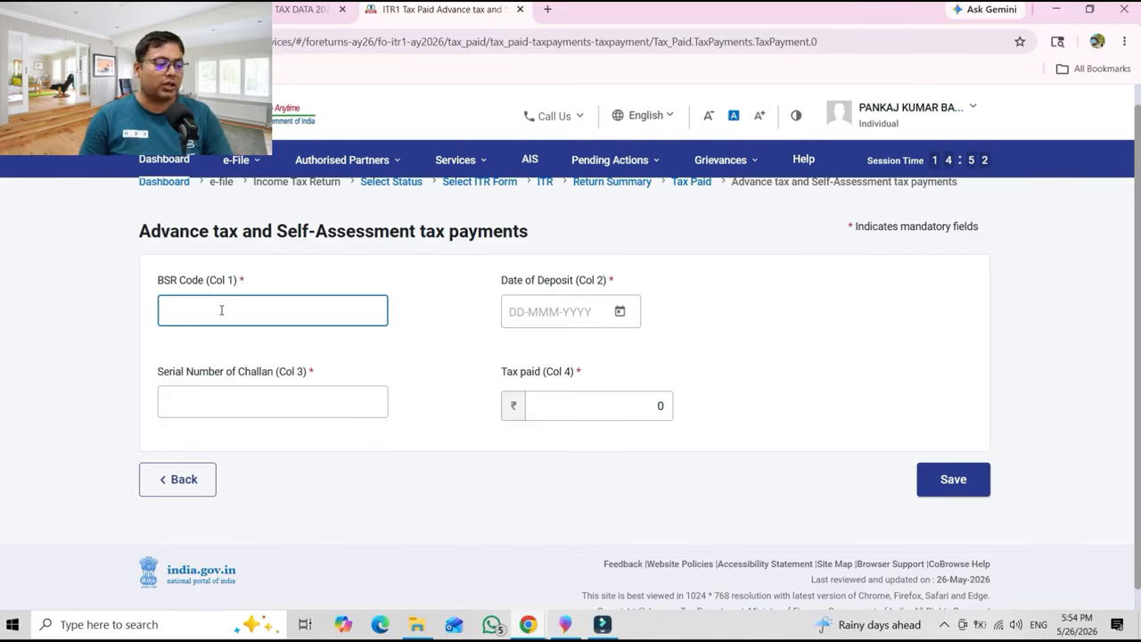
type("000536")
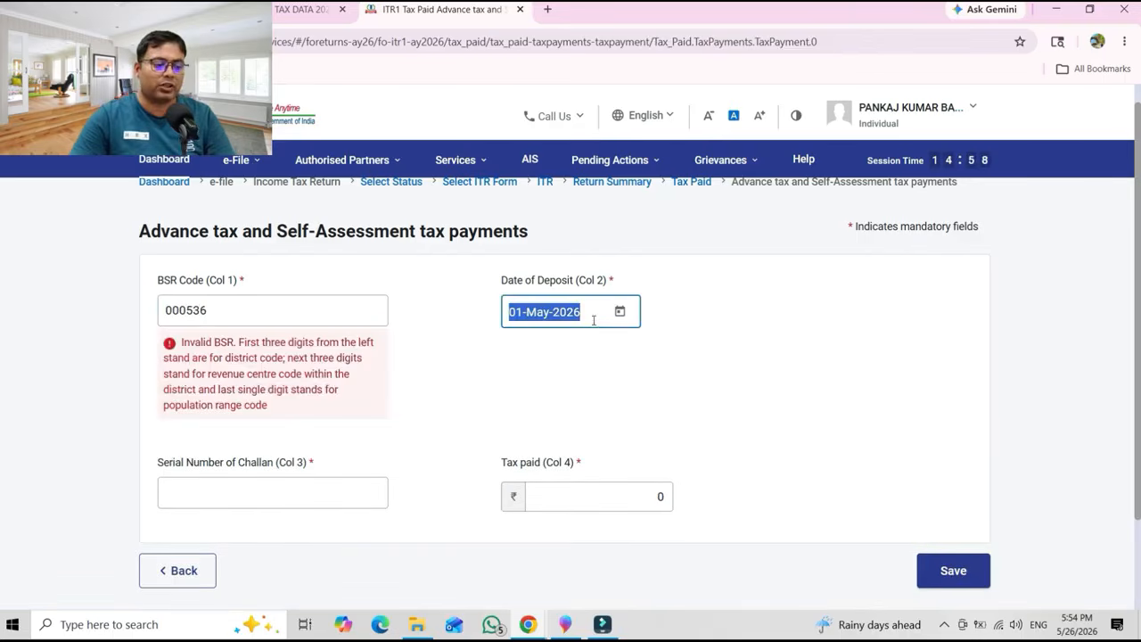
left_click(588, 334)
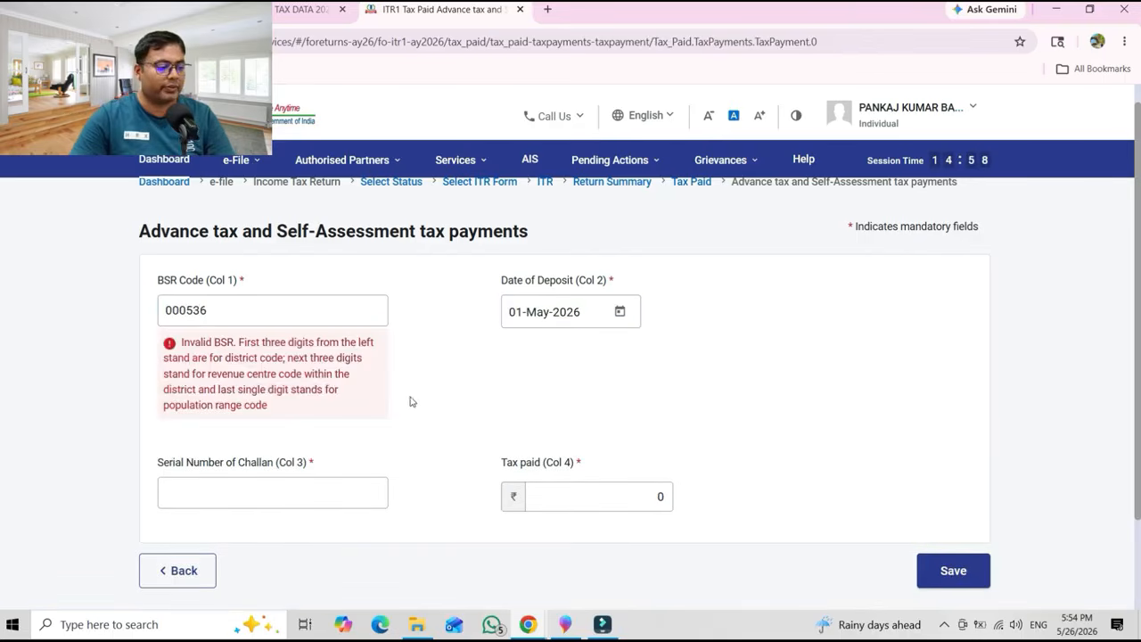
left_click(209, 493)
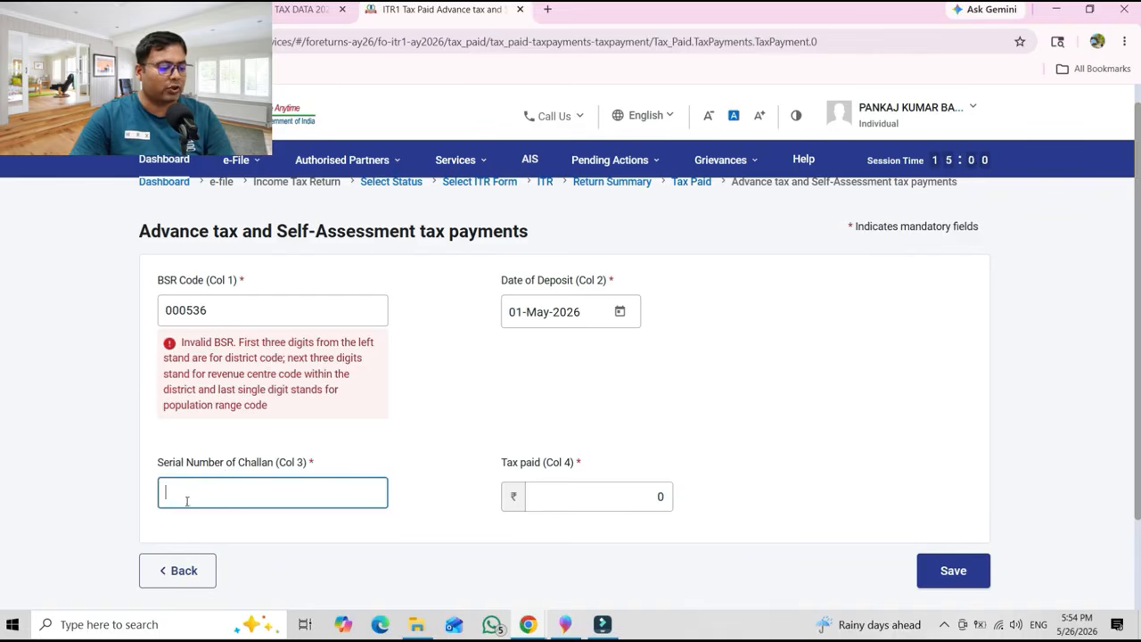
left_click(538, 490)
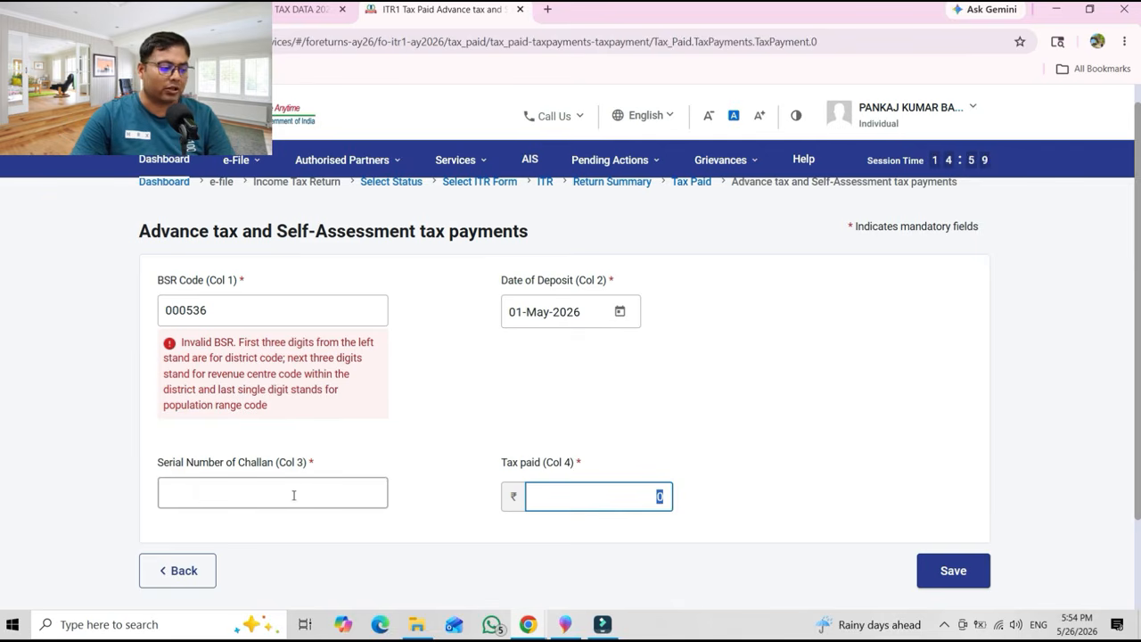
left_click(196, 496)
type("00001")
key("Tab")
type("36520")
key("Tab")
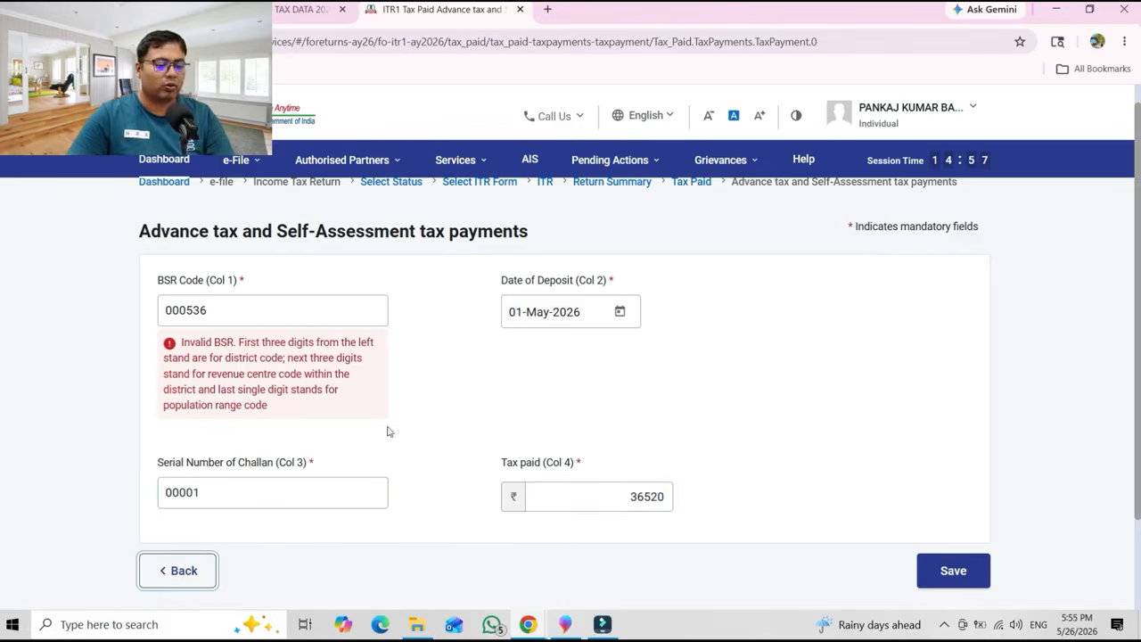
Confirm the Tax Paid section and the tax liability details showing ₹0 tax, fee and interest.
left_click(952, 574)
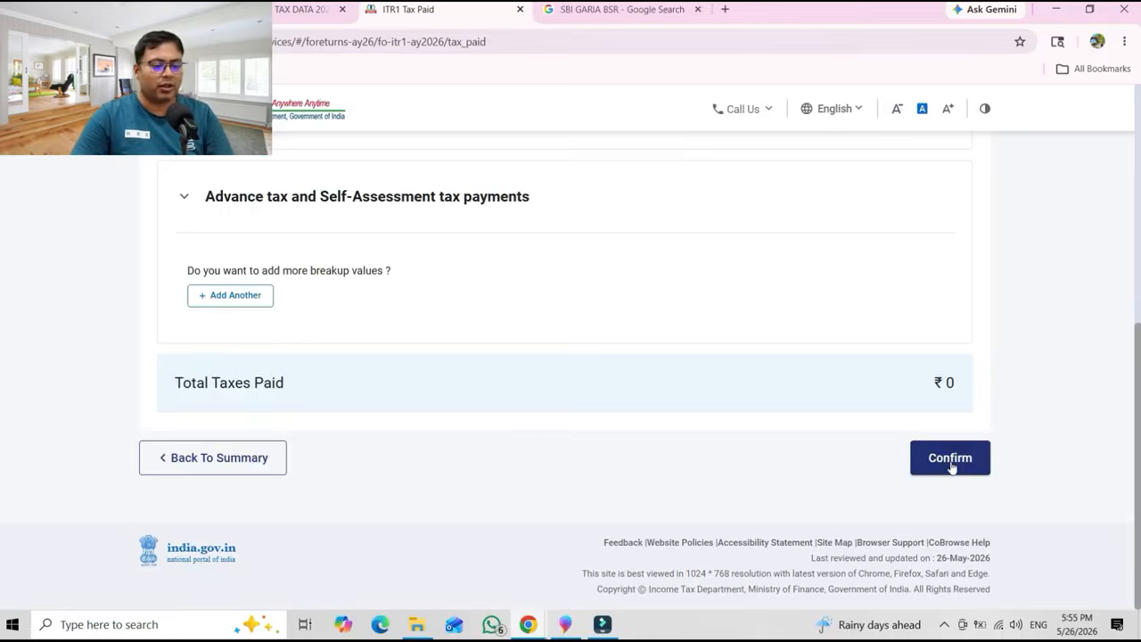
left_click(950, 466)
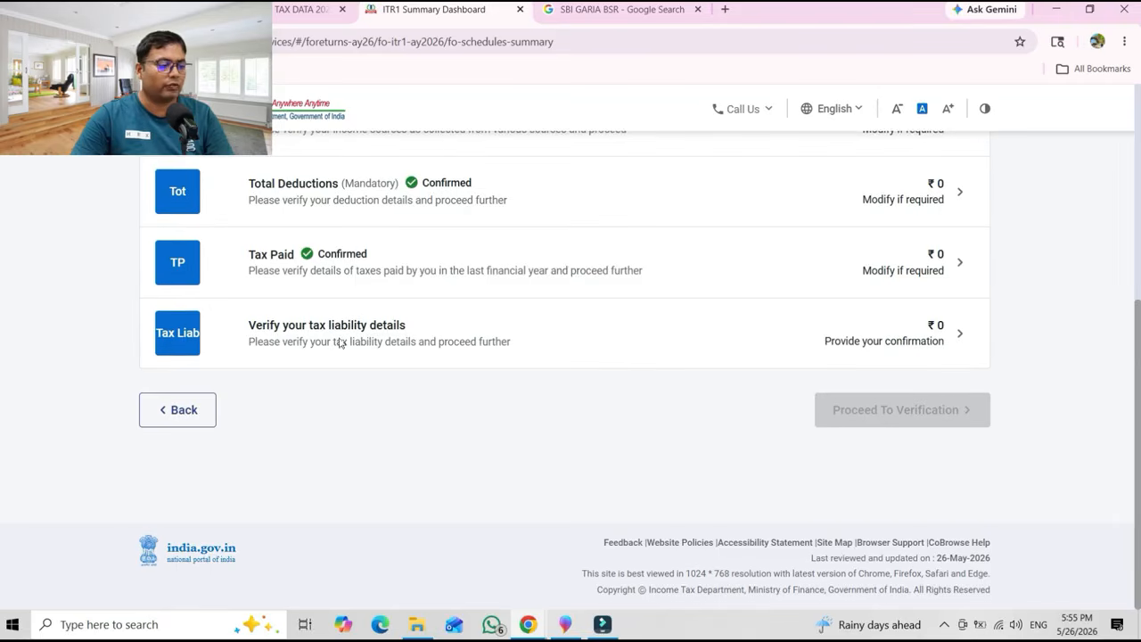
left_click(370, 338)
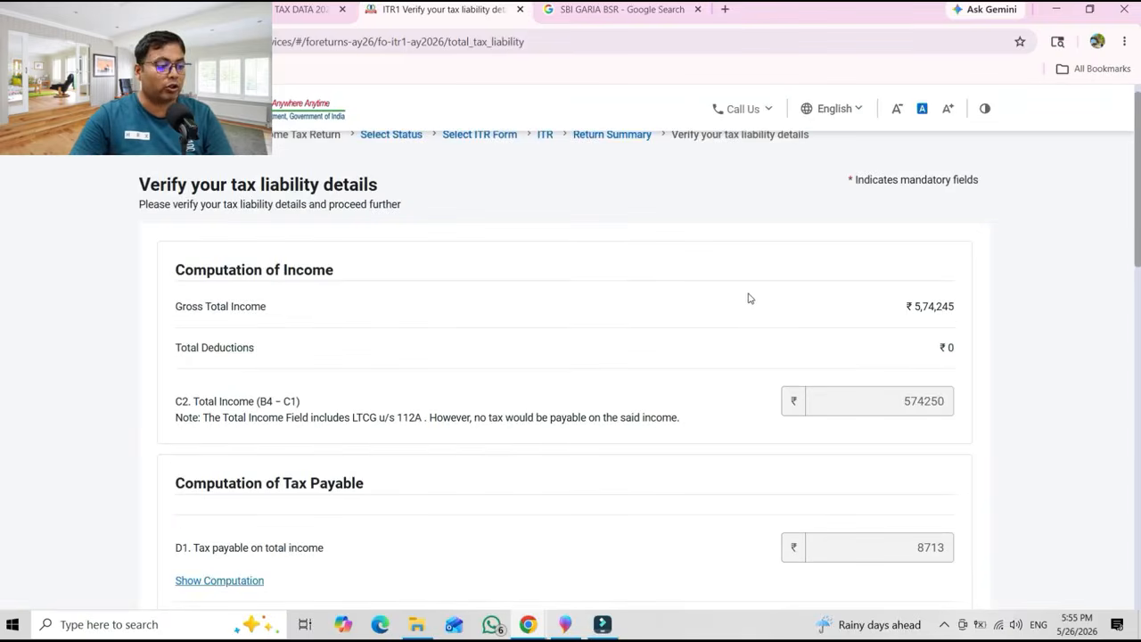
scroll(1123, 321, "down", 3)
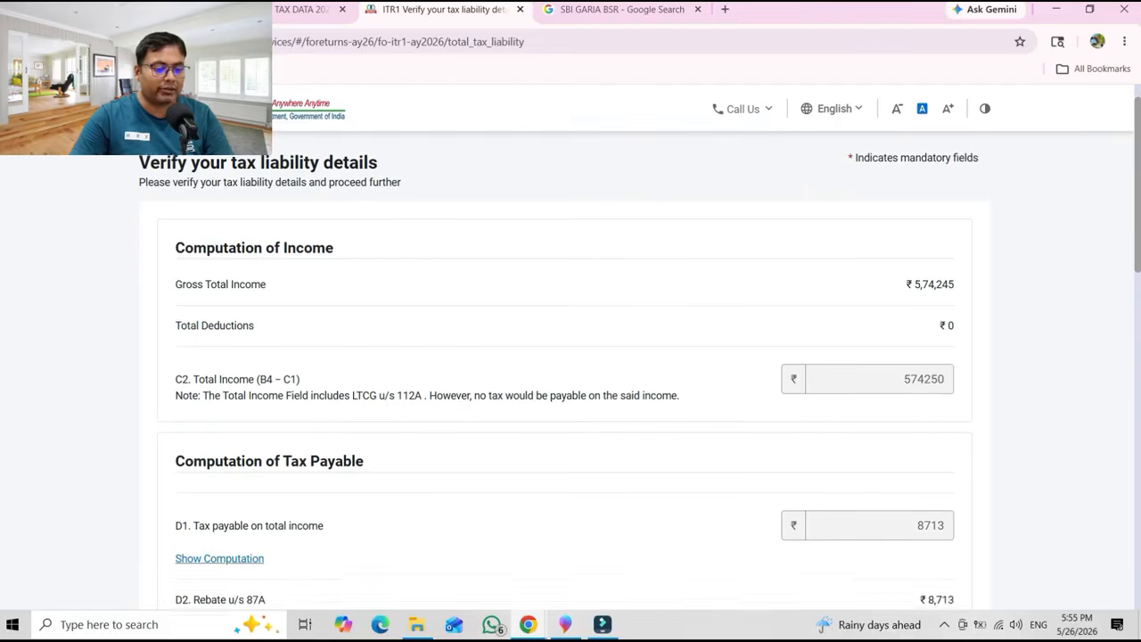
scroll(1128, 346, "down", 5)
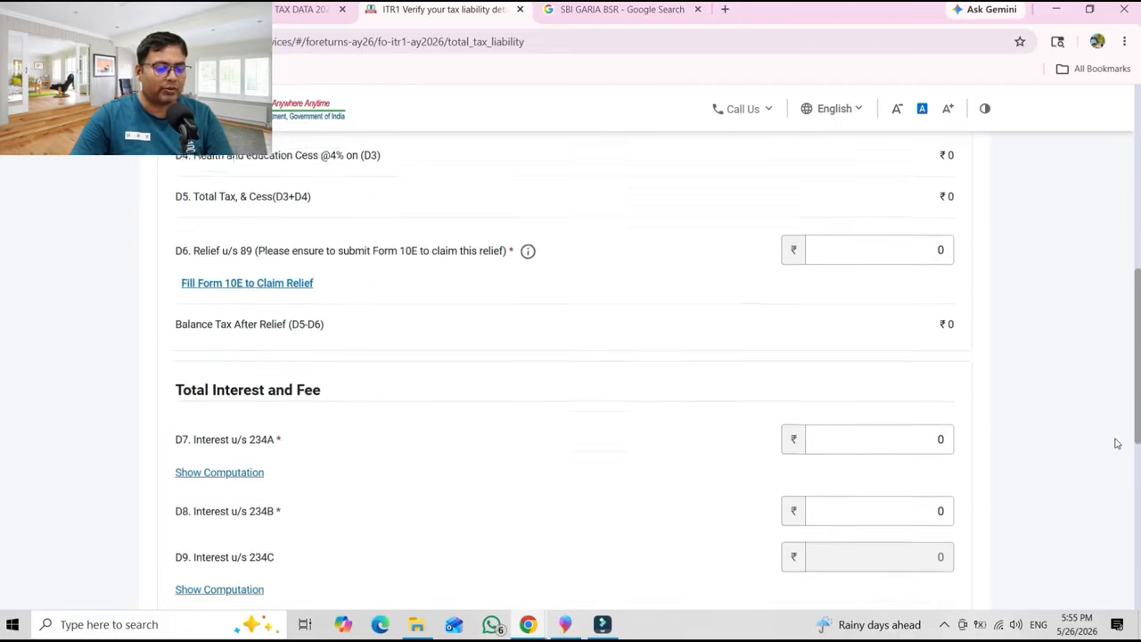
scroll(1114, 517, "down", 2)
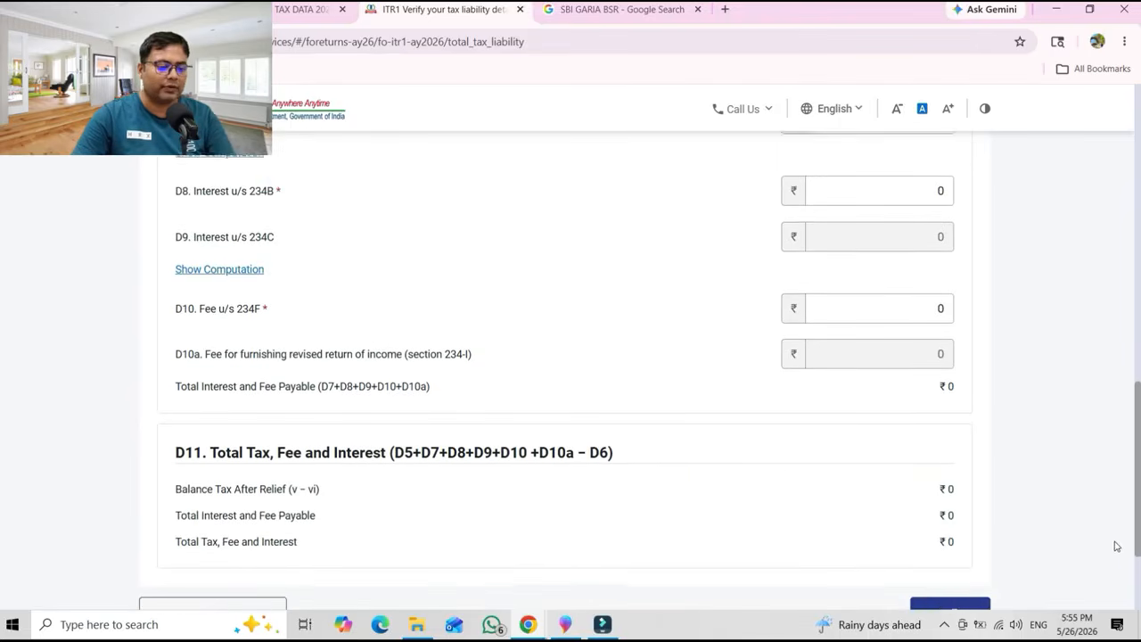
scroll(1113, 542, "down", 1)
left_click(950, 577)
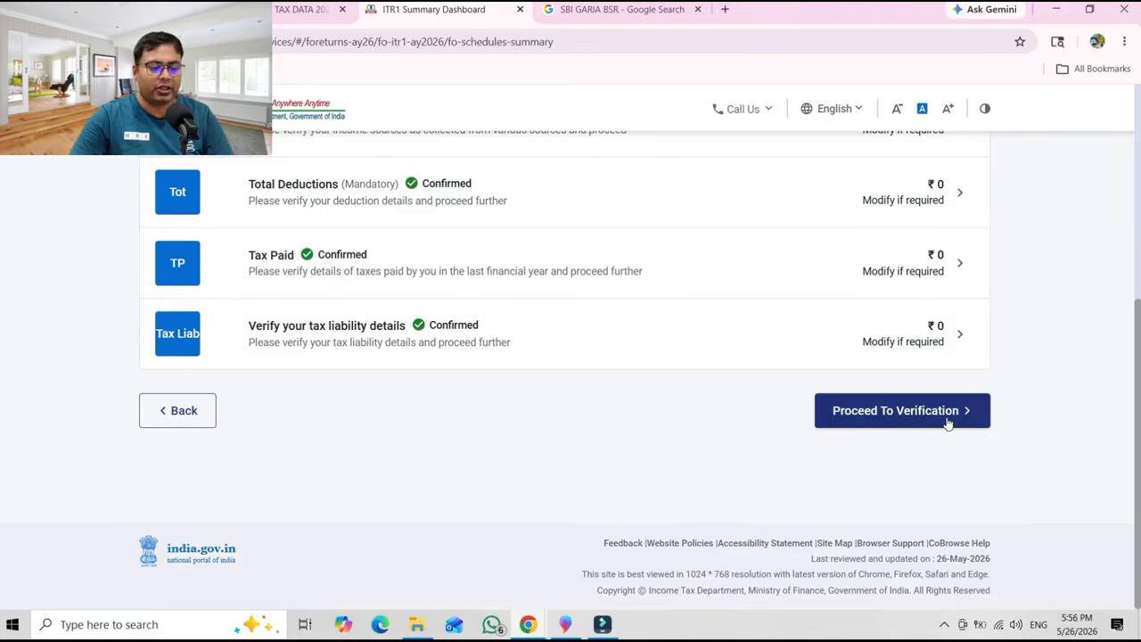
Proceed to verification, check the Tax Summary Details showing ₹0 payable, and open Preview and Submit.
left_click(947, 419)
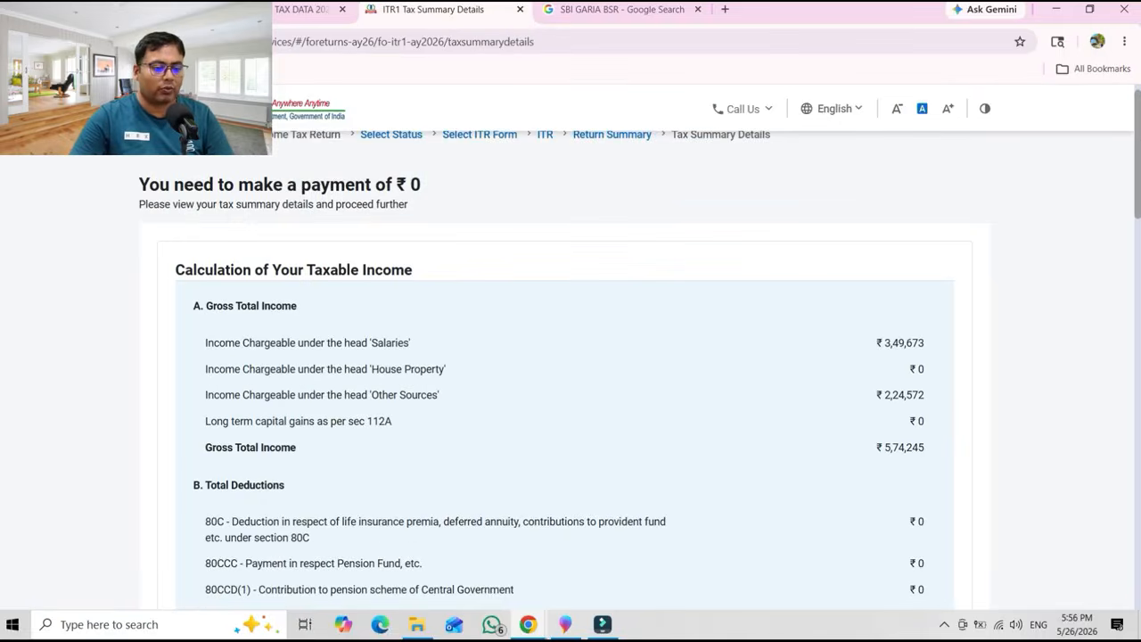
scroll(1119, 446, "down", 15)
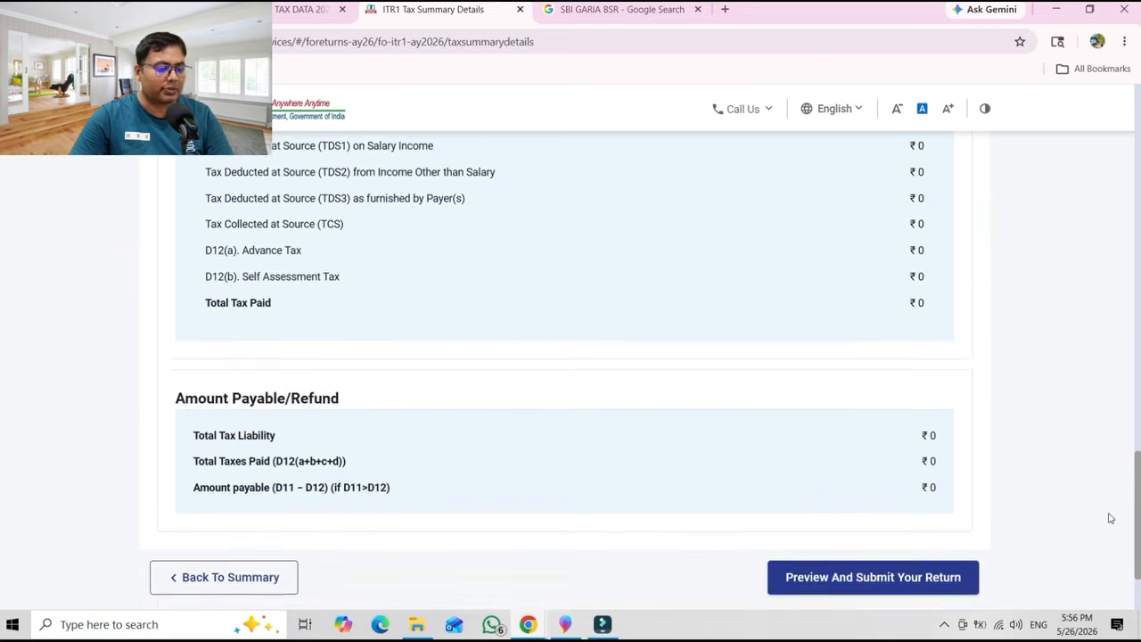
scroll(1110, 518, "down", 1)
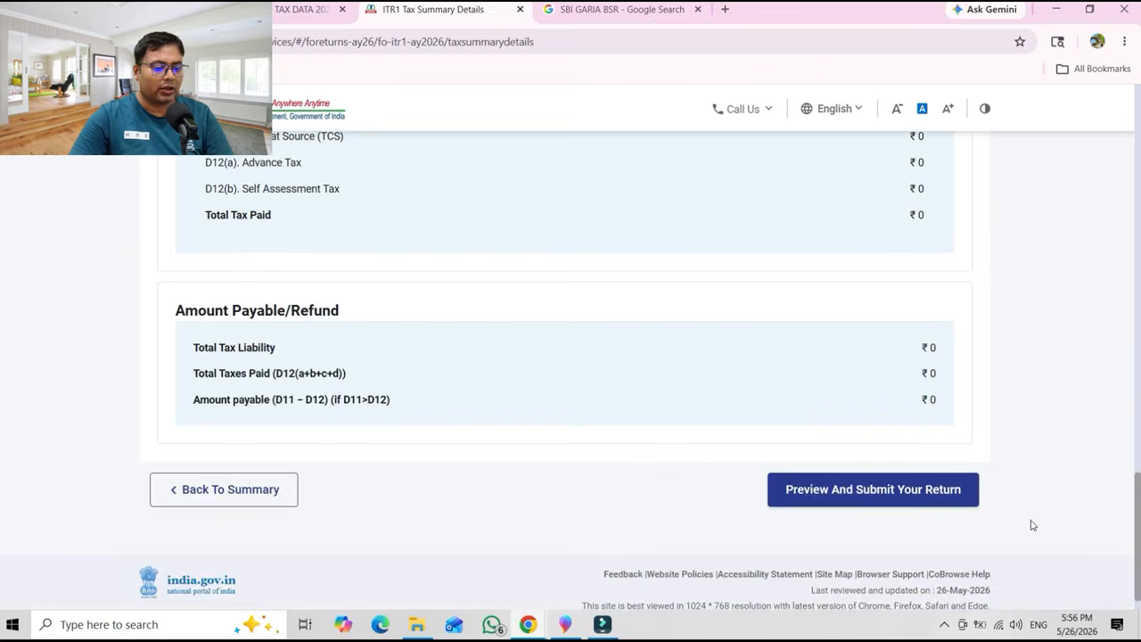
left_click(873, 489)
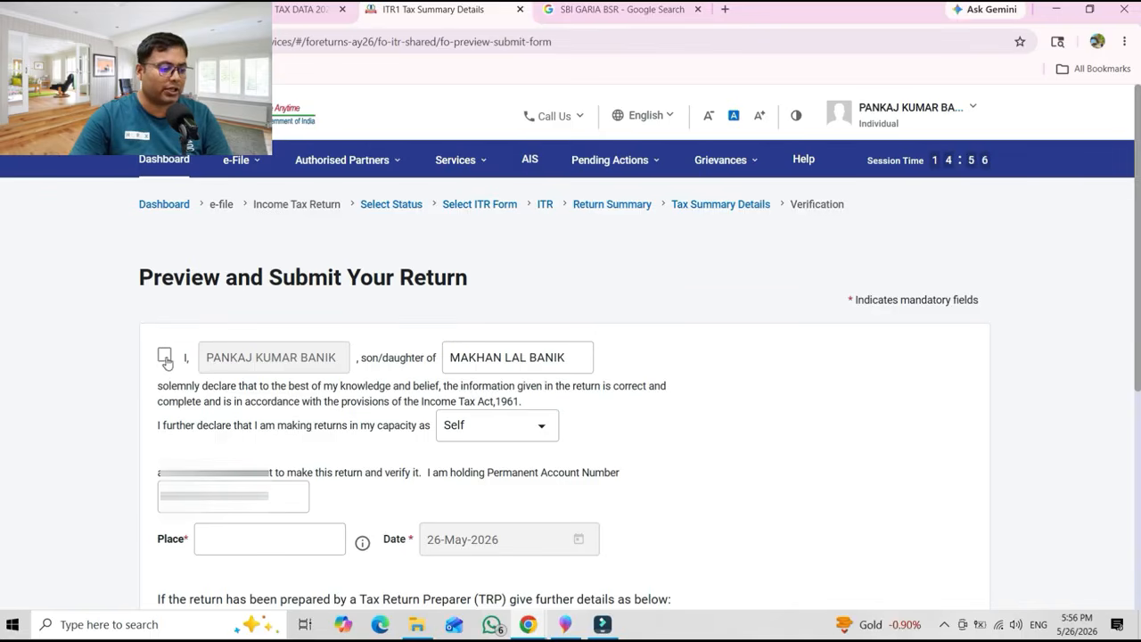
Tick the declaration, enter 'kolkata' as the place of filing, and run validation.
left_click(165, 358)
left_click(258, 543)
type("kolkata")
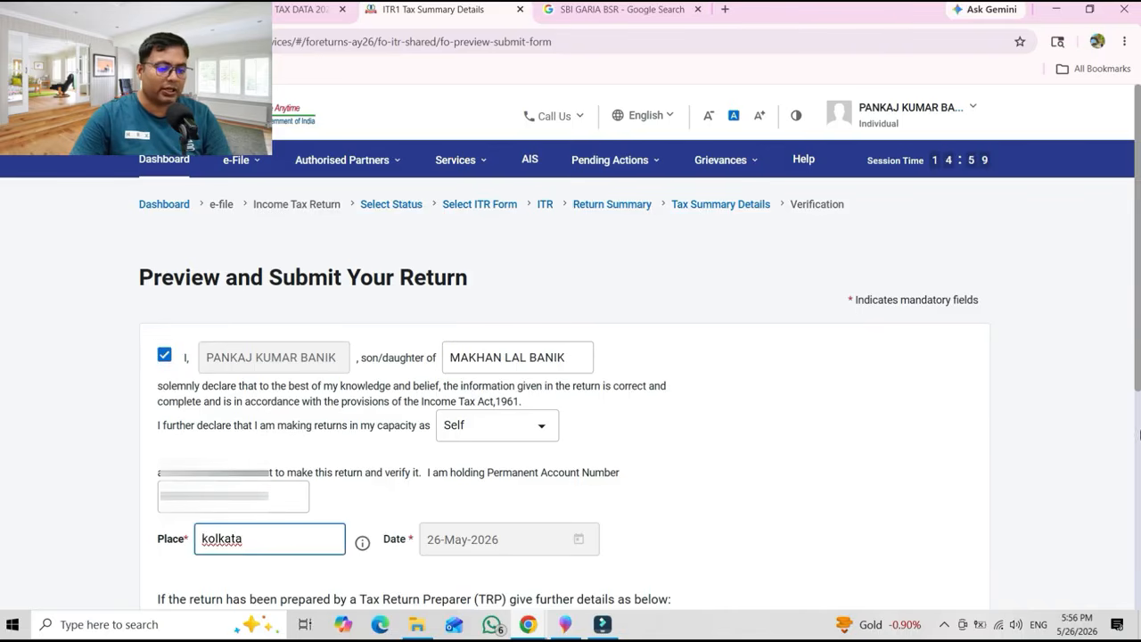
scroll(1138, 362, "down", 3)
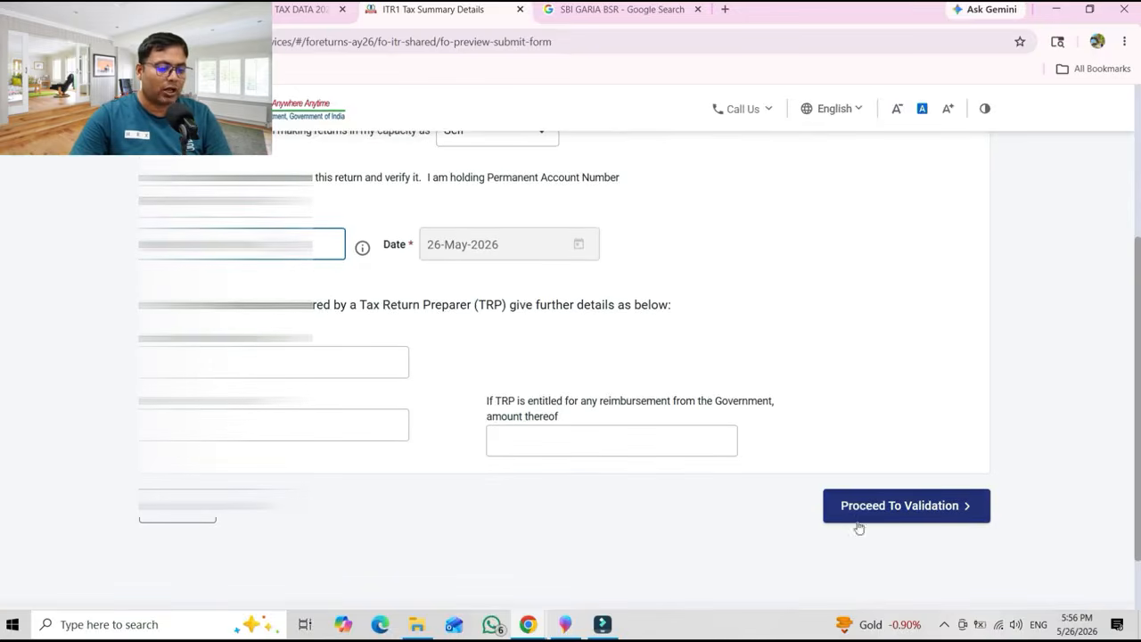
left_click(886, 505)
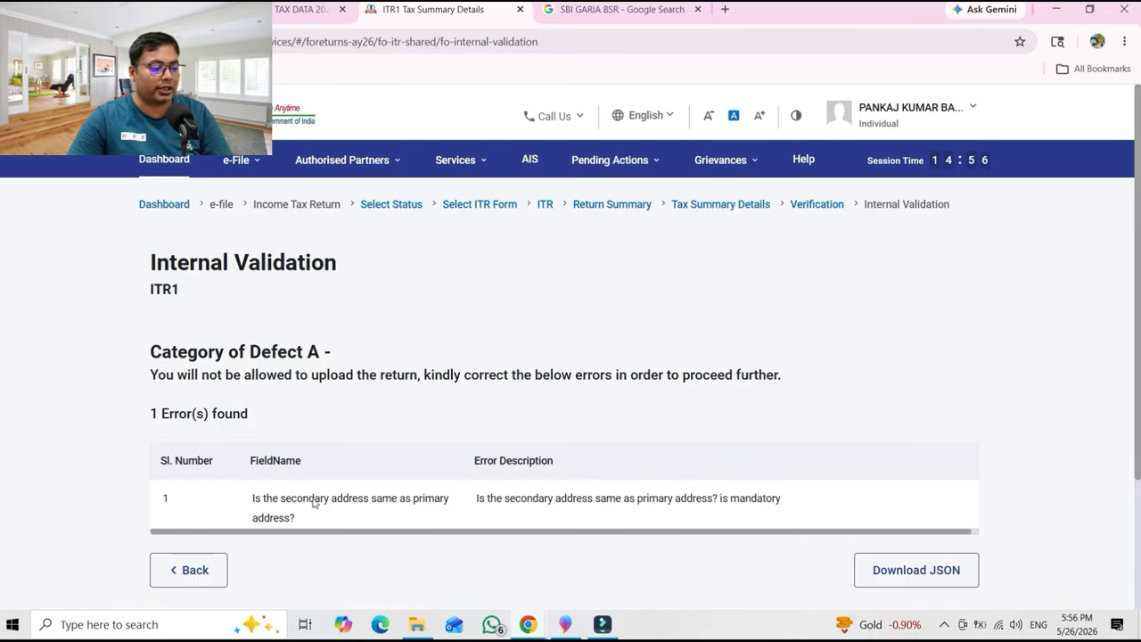
Go to the flagged contact details and mark the secondary address as same as primary.
left_click(403, 506)
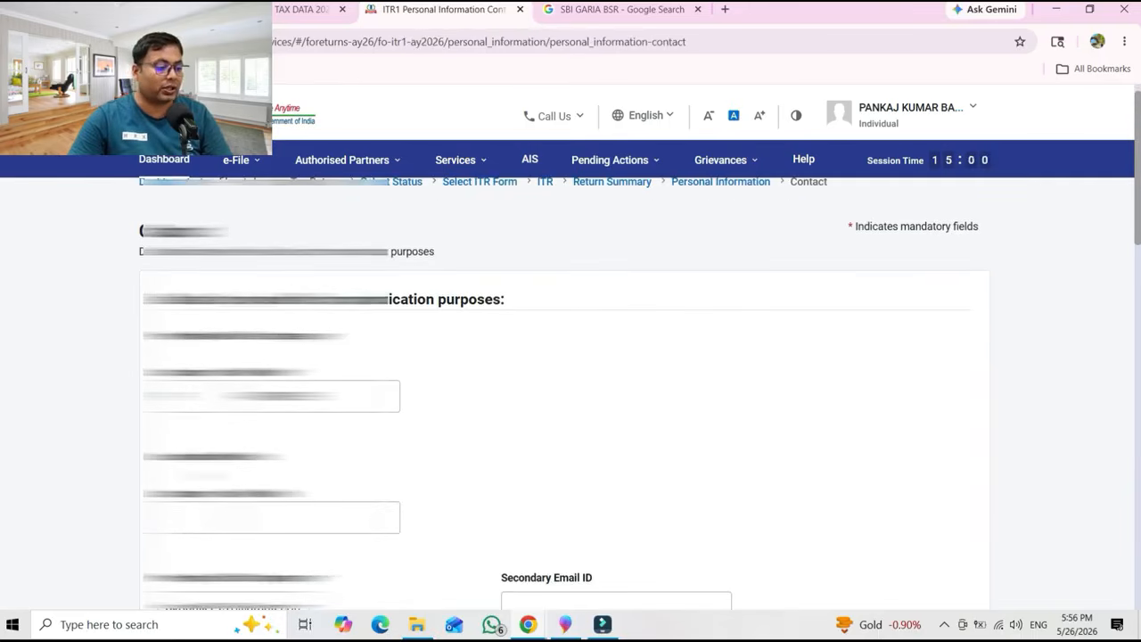
scroll(571, 392, "down", 2)
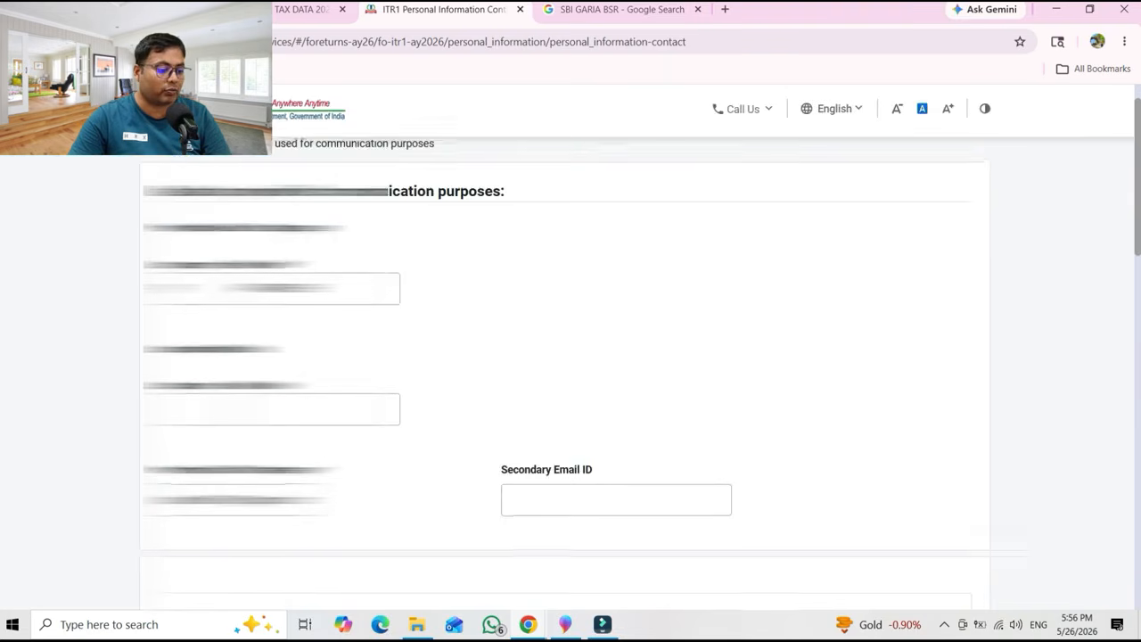
scroll(565, 369, "down", 8)
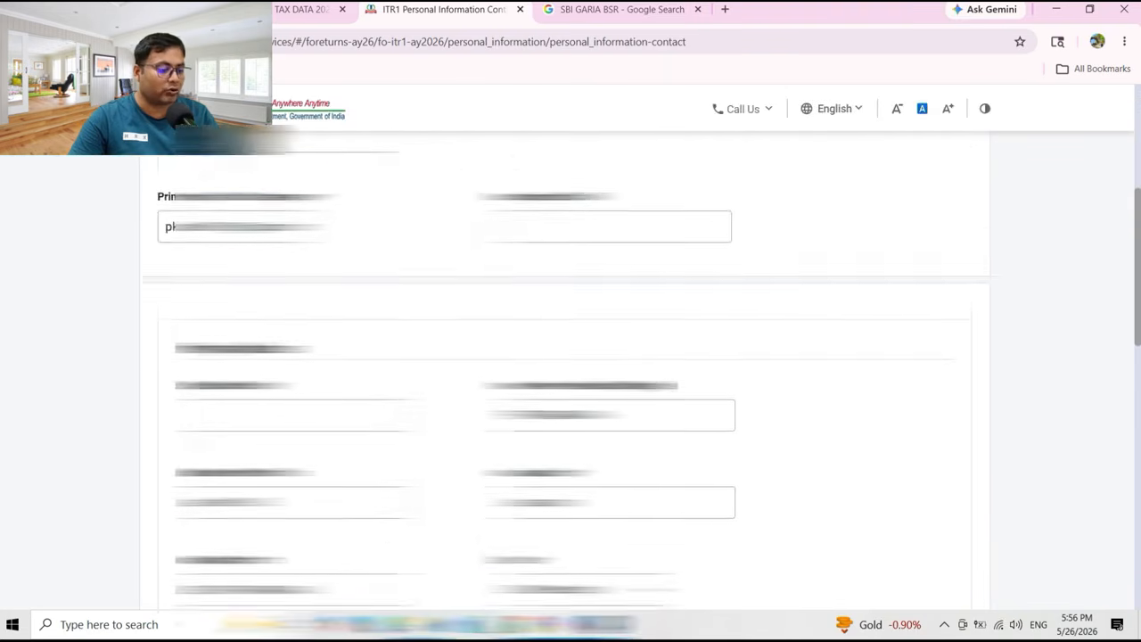
scroll(566, 369, "down", 1)
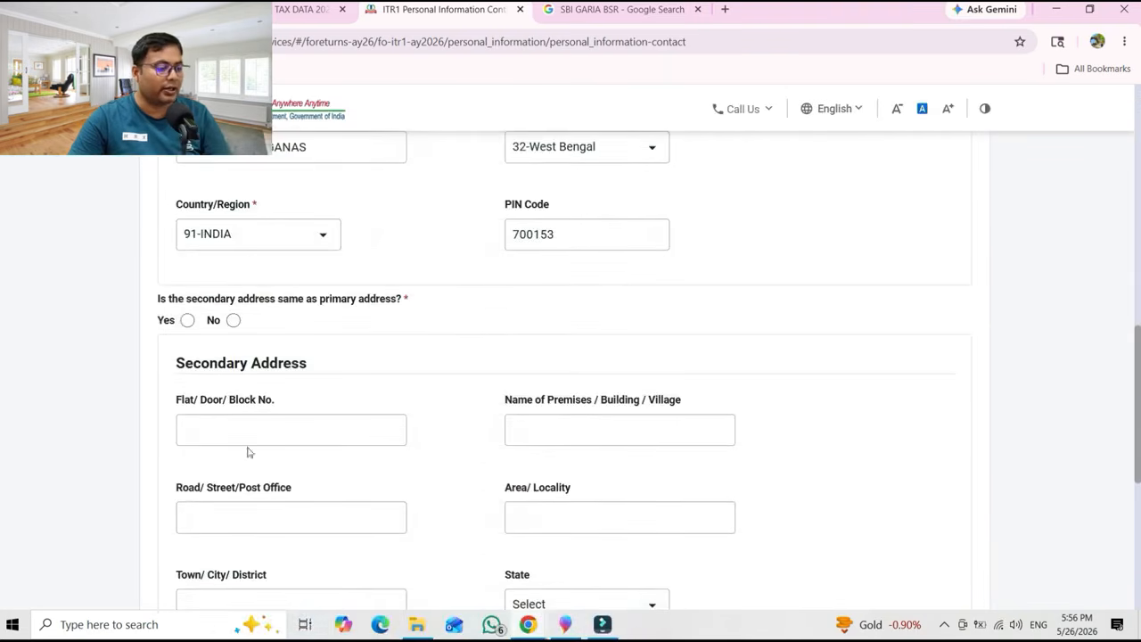
left_click(188, 321)
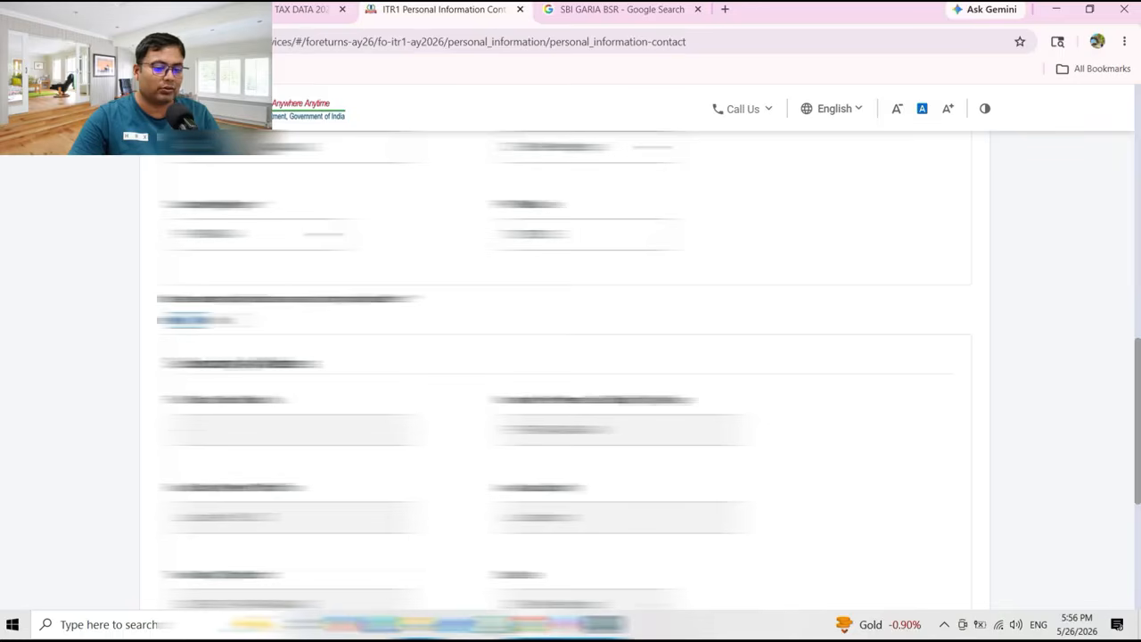
Save the contact details and confirm the Personal Information section.
left_click_drag(1139, 382, 1139, 541)
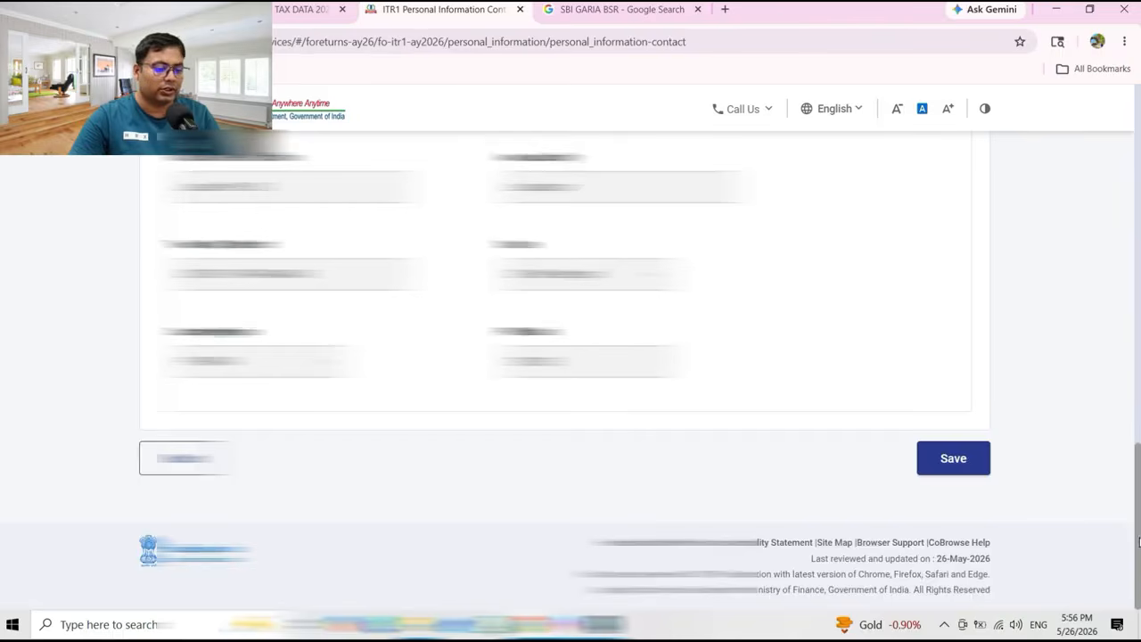
left_click(953, 468)
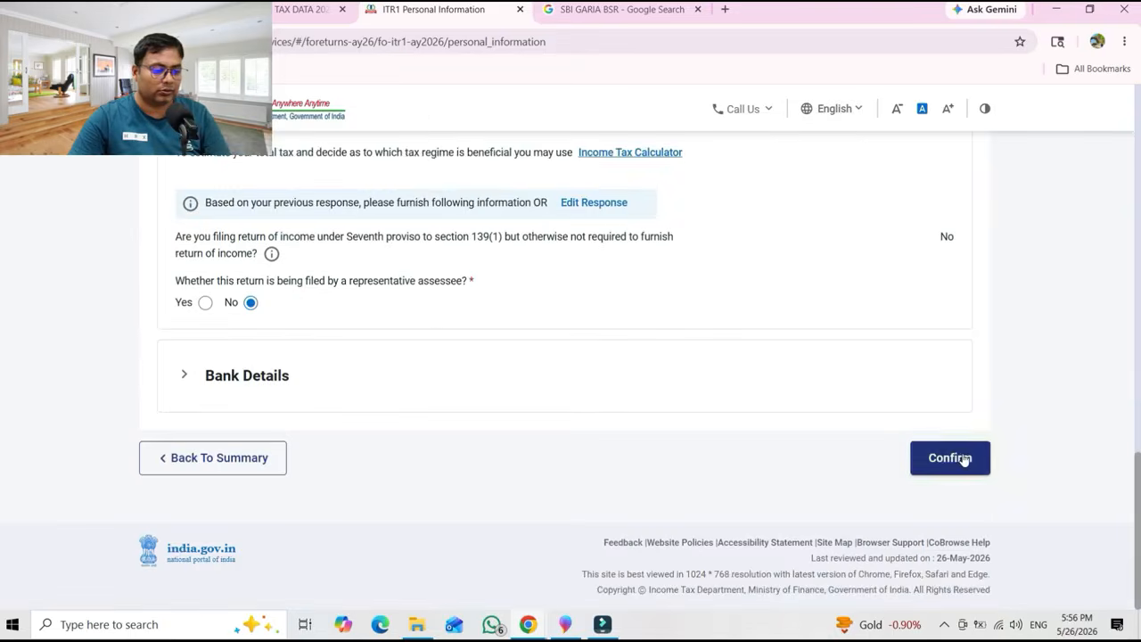
left_click(963, 459)
left_click_drag(1136, 365, 1137, 245)
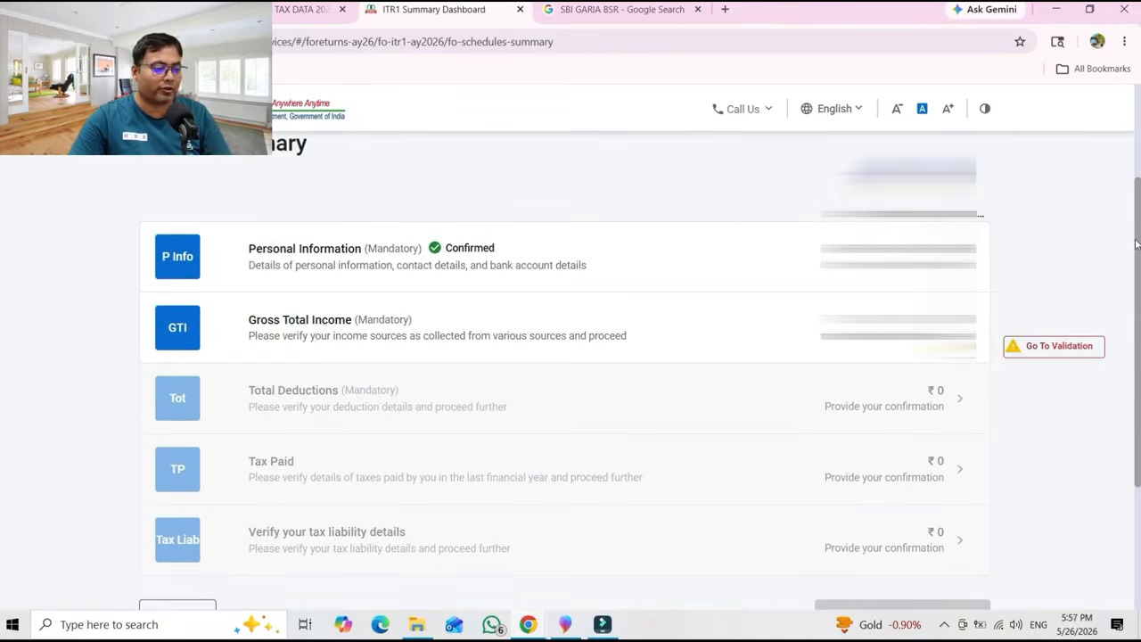
Confirm the Gross Total Income and Total Deductions sections.
left_click(664, 337)
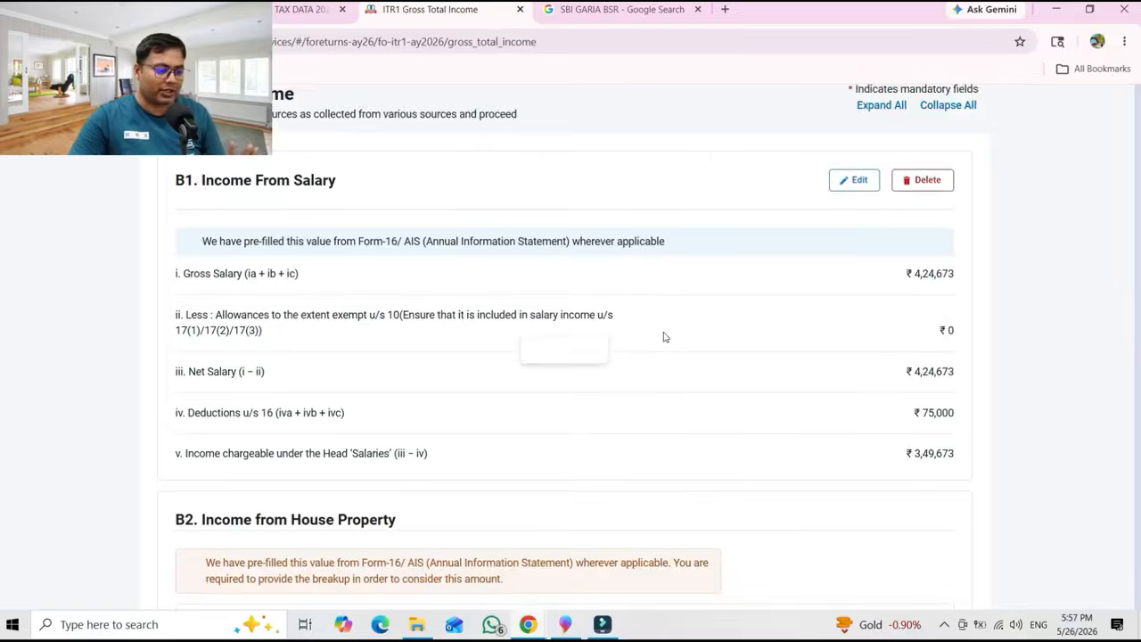
scroll(981, 401, "down", 10)
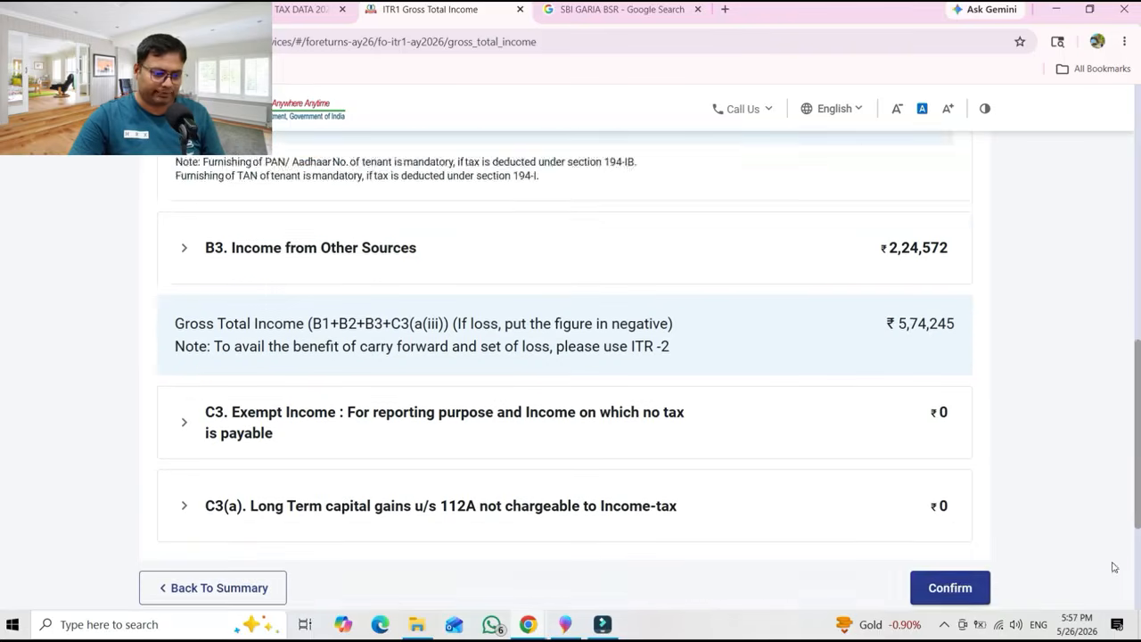
left_click(950, 508)
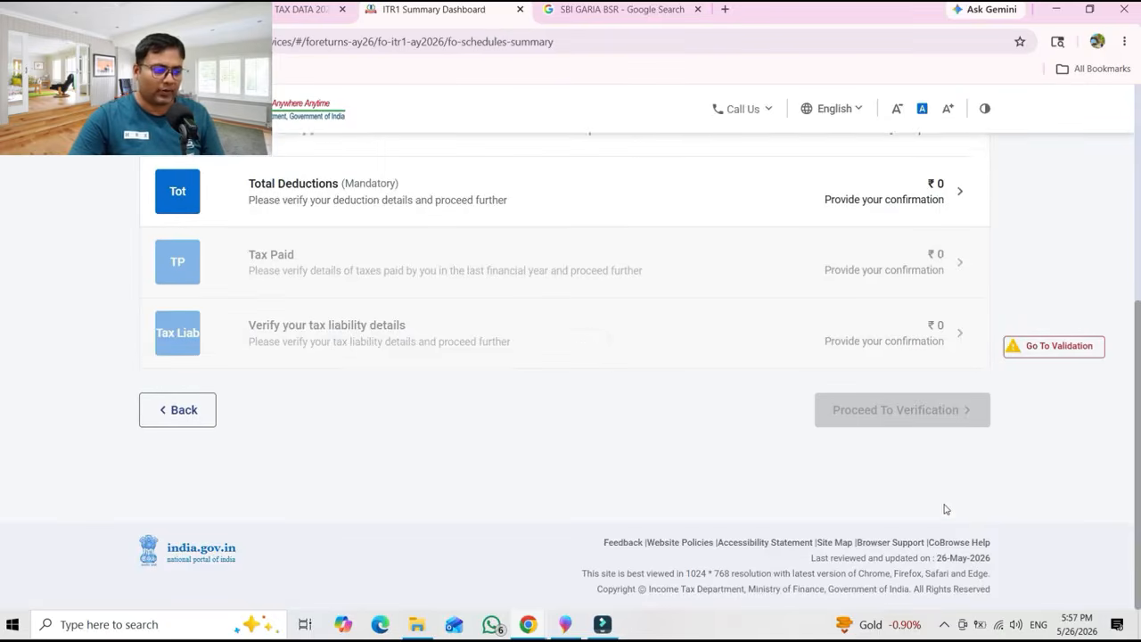
left_click(356, 194)
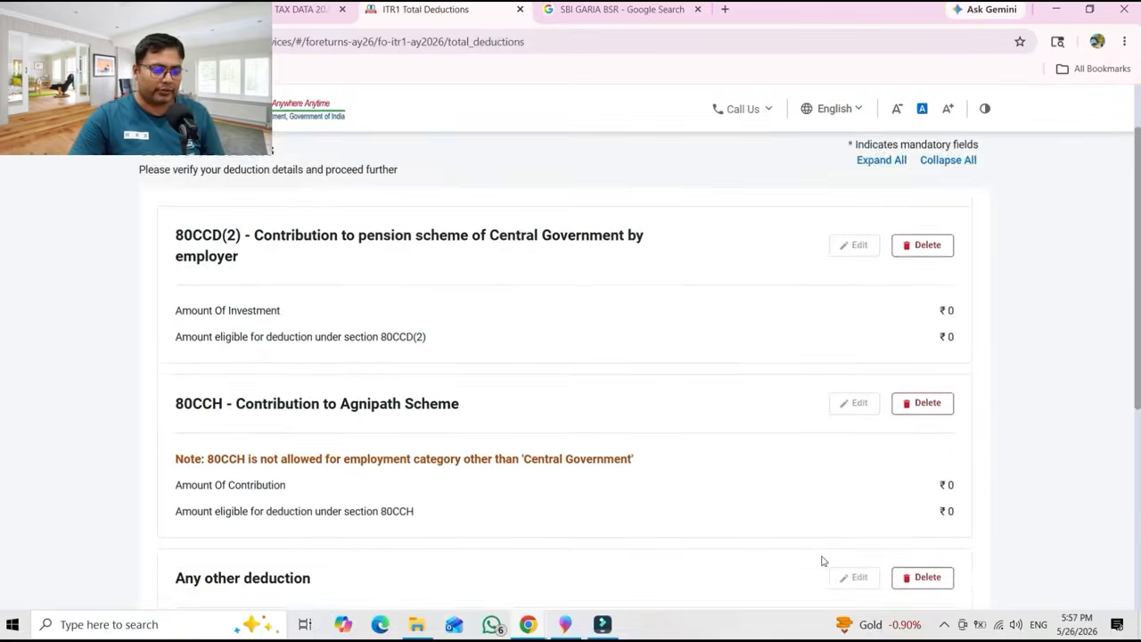
scroll(1123, 535, "down", 5)
left_click(932, 532)
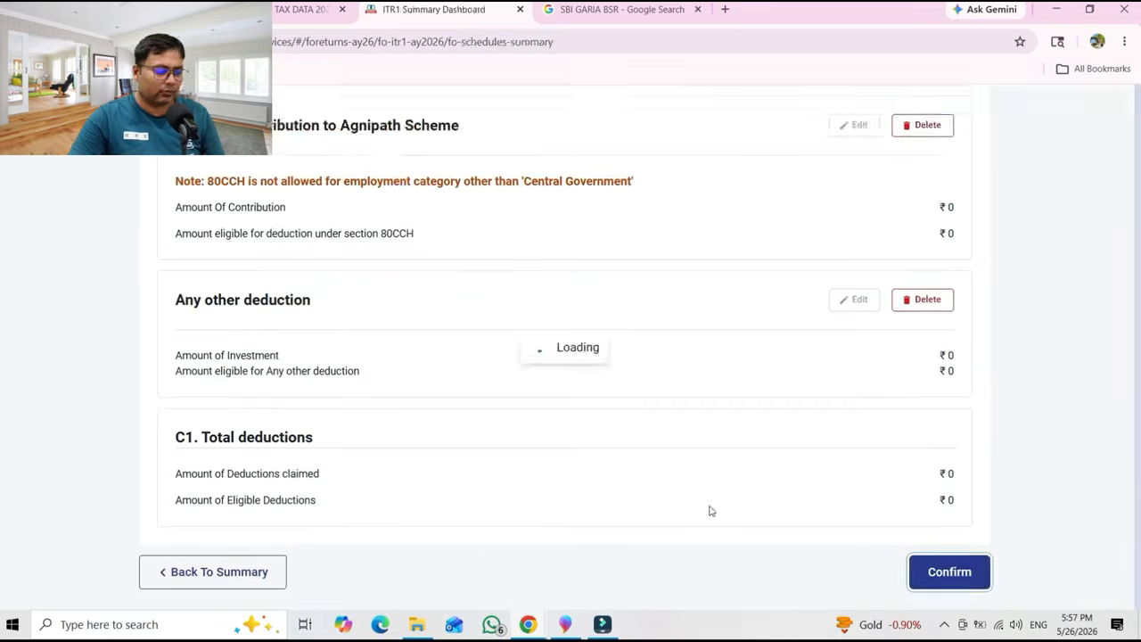
Confirm the Tax Paid section and the tax liability details with ₹0 tax, fee and interest.
left_click(351, 275)
scroll(971, 500, "down", 4)
left_click(954, 486)
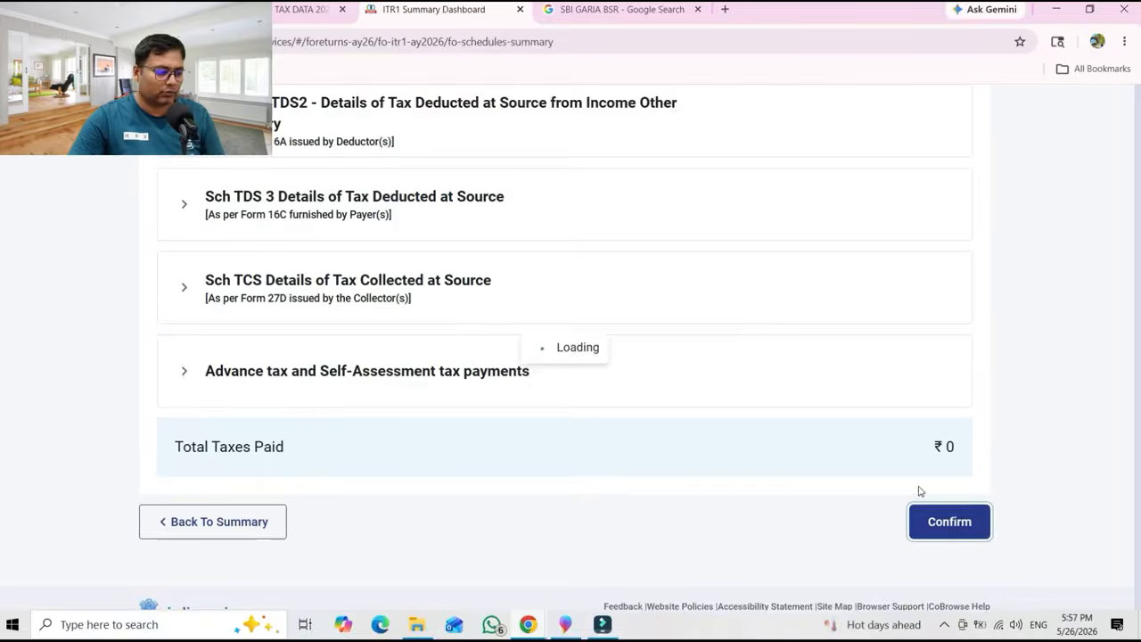
left_click(390, 408)
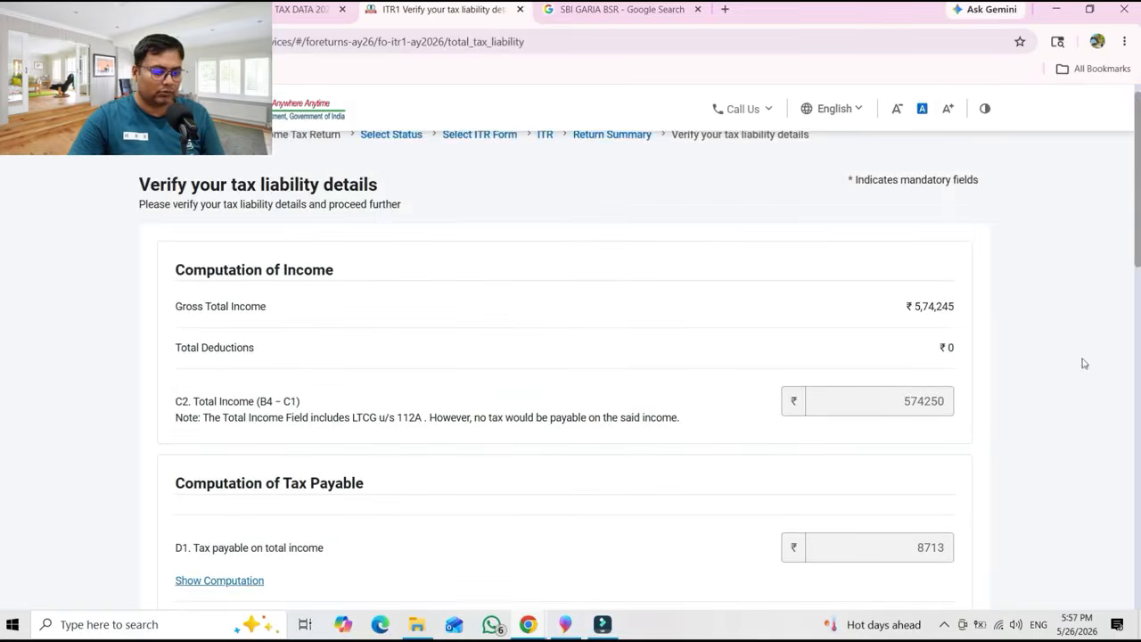
scroll(990, 497, "down", 10)
left_click(972, 469)
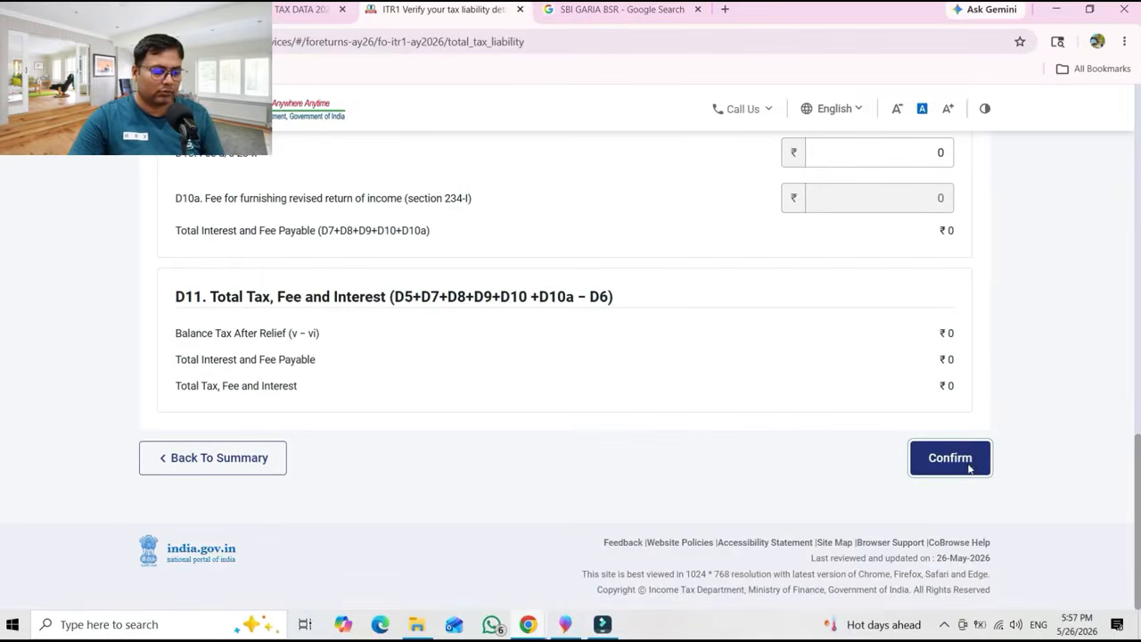
Move on to Preview and Submit, tick the declaration, and run internal validation with no errors.
left_click(914, 419)
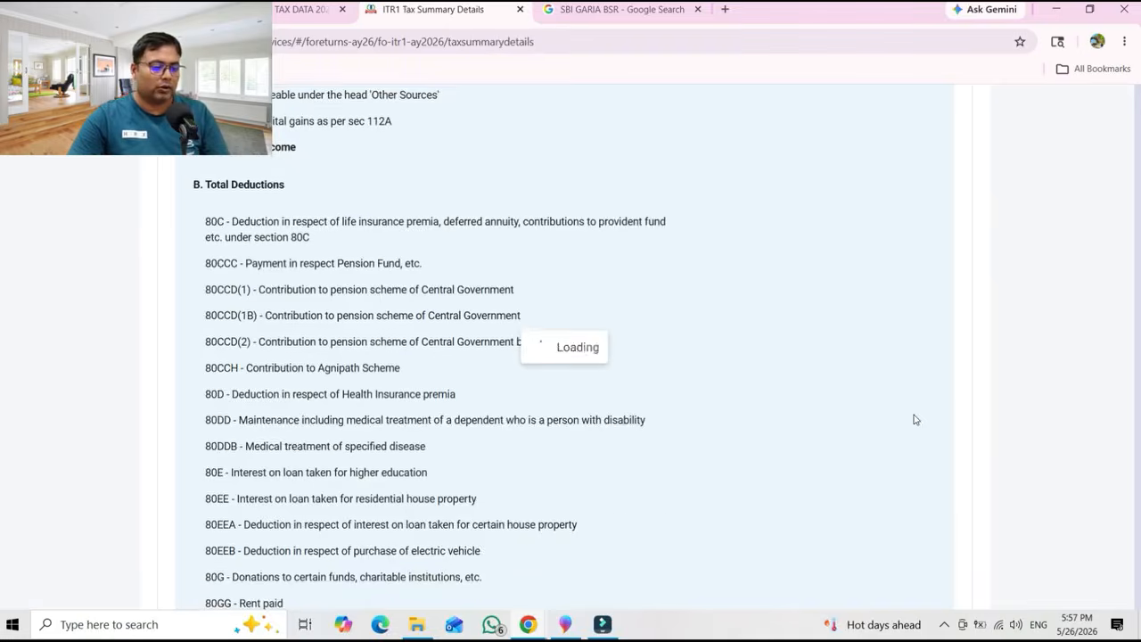
scroll(971, 394, "down", 12)
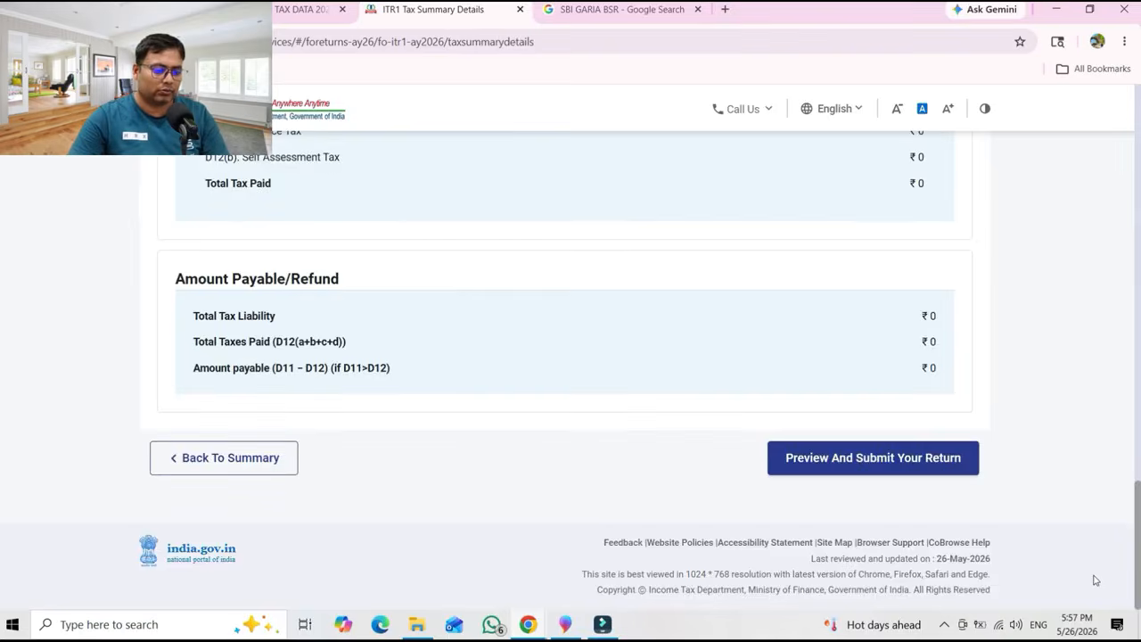
left_click(844, 460)
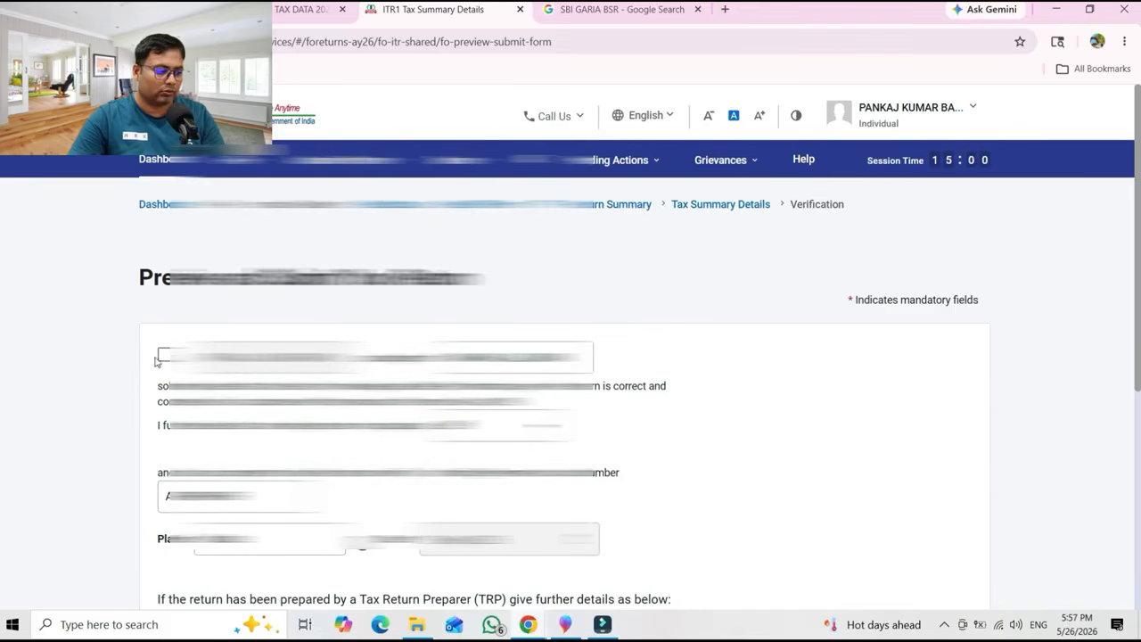
left_click(163, 357)
scroll(571, 401, "down", 5)
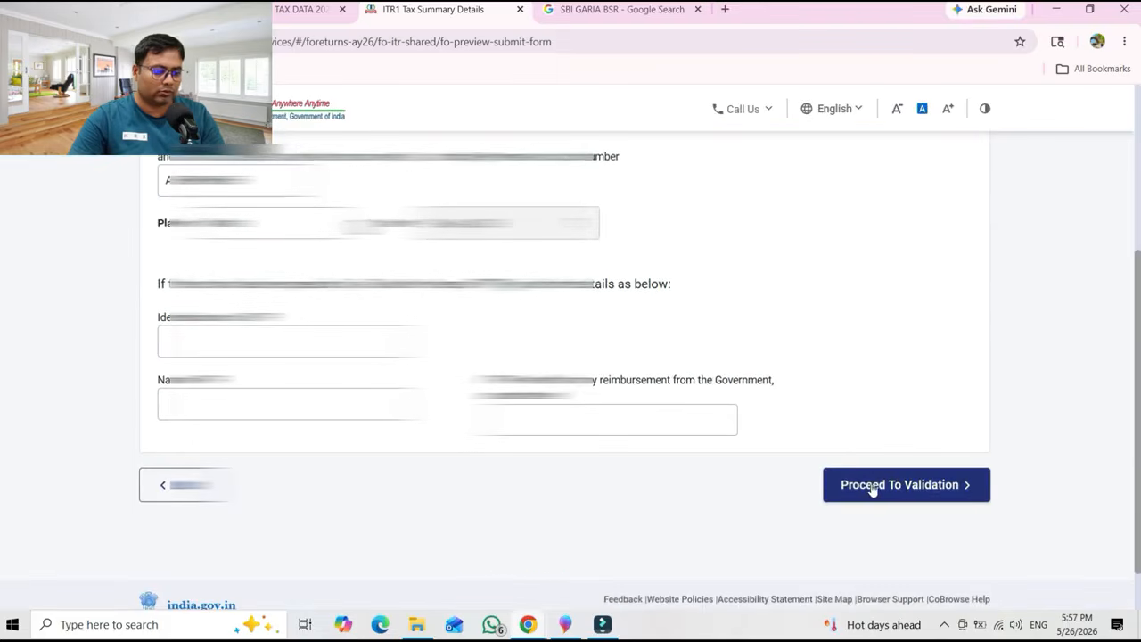
left_click(904, 489)
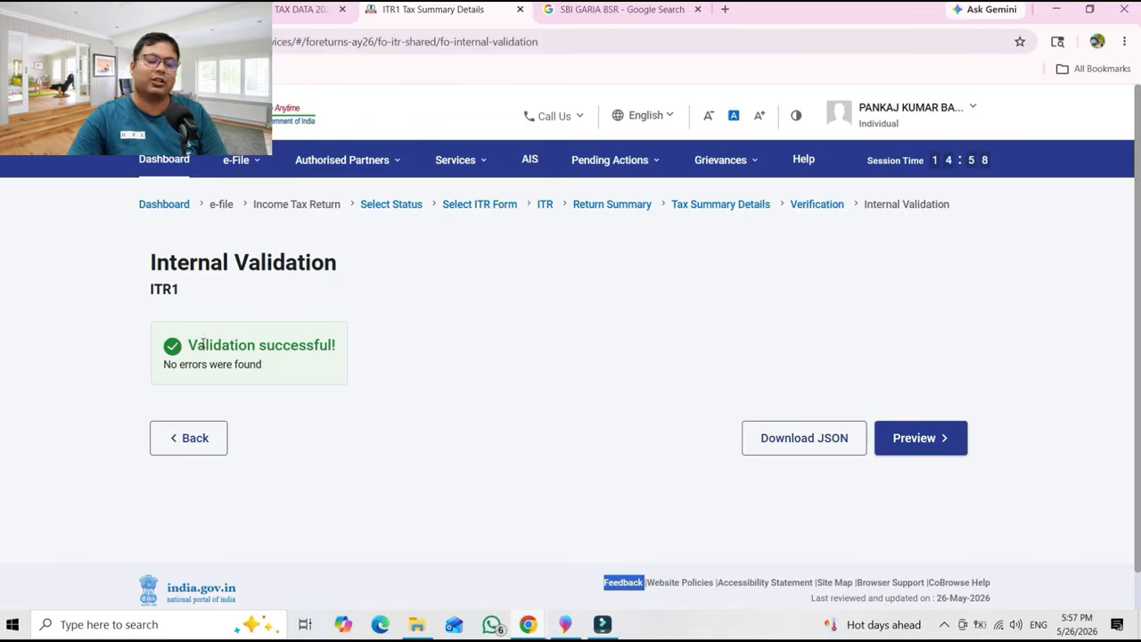
Preview the ITR1, check its Gross Total Income schedule, and pass upload level validation.
left_click(935, 437)
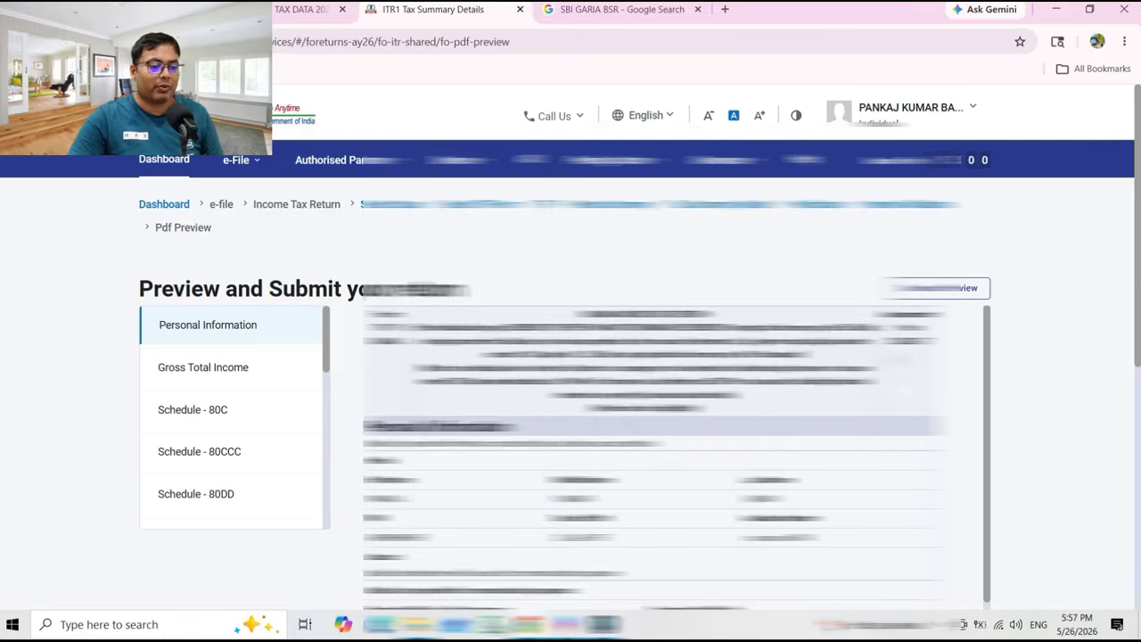
left_click_drag(1139, 316, 1138, 438)
mouse_move(988, 322)
left_mouse_down()
mouse_move(988, 545)
mouse_move(988, 325)
left_mouse_up()
left_click_drag(1138, 332, 1138, 243)
left_click(249, 284)
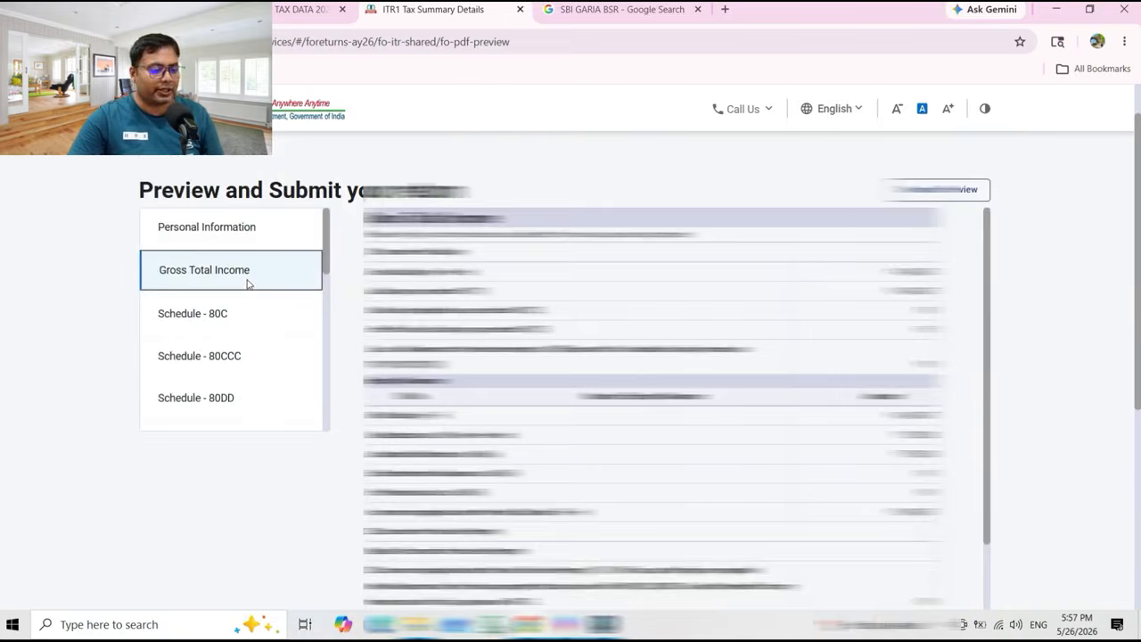
left_click_drag(1138, 350, 1131, 553)
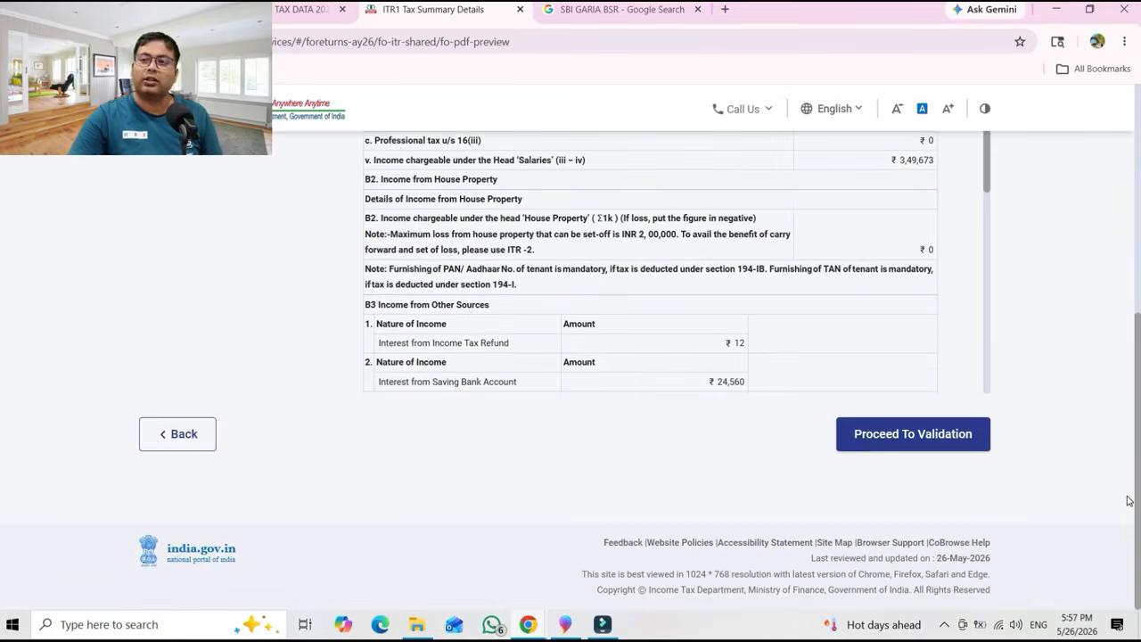
left_click(926, 437)
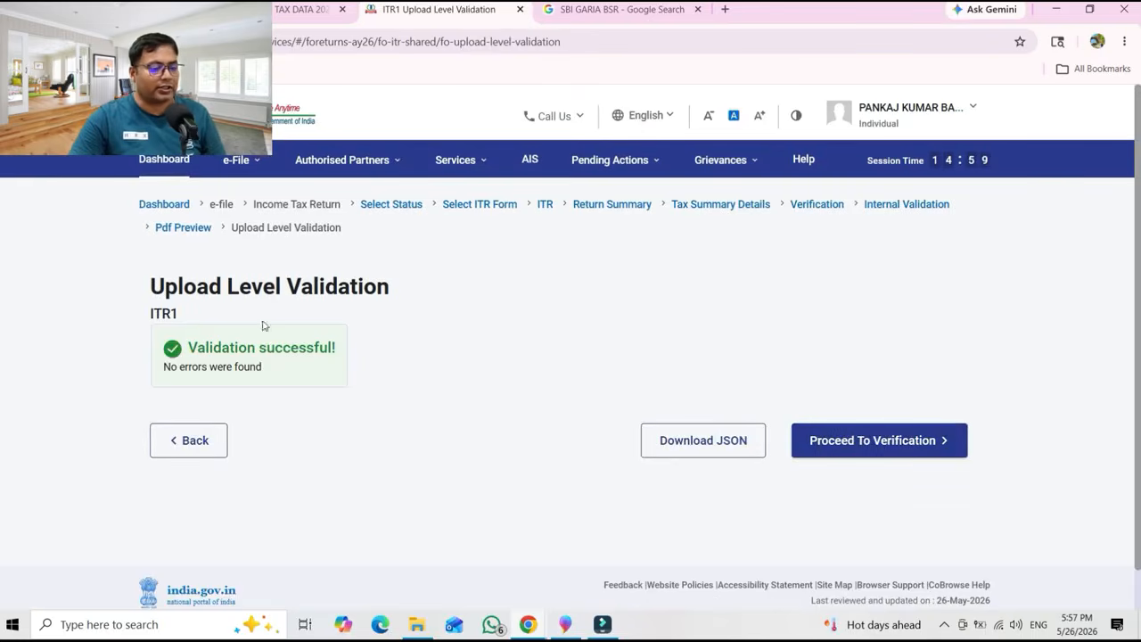
Try E-Verify Now and E-Verify Later, then settle on Verify Via ITR-V as the method.
left_click(892, 451)
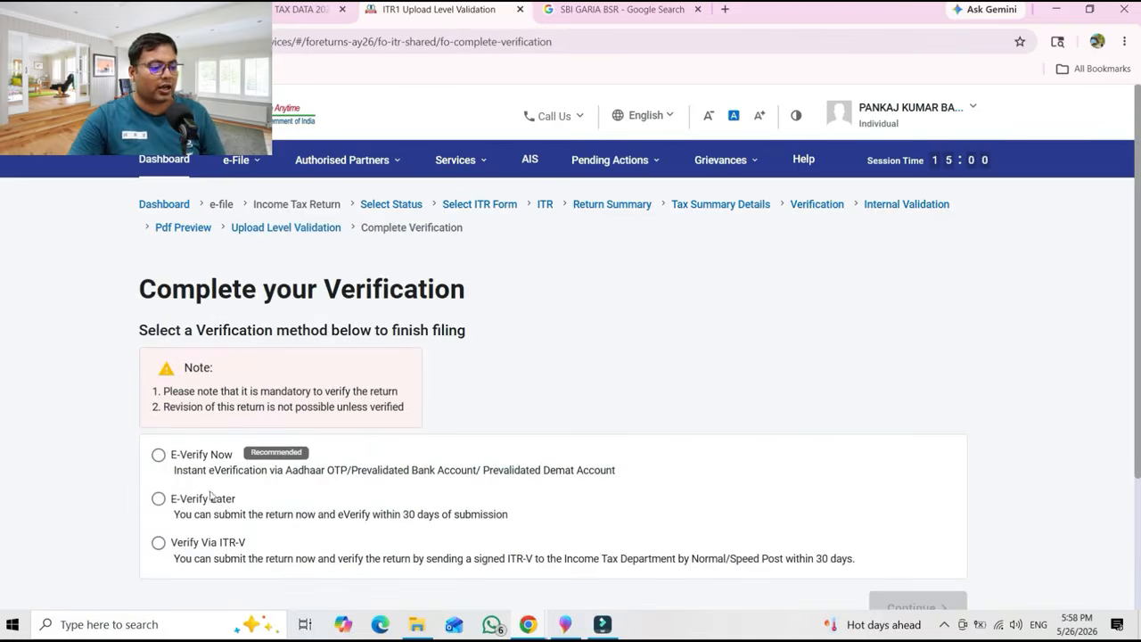
left_click(162, 457)
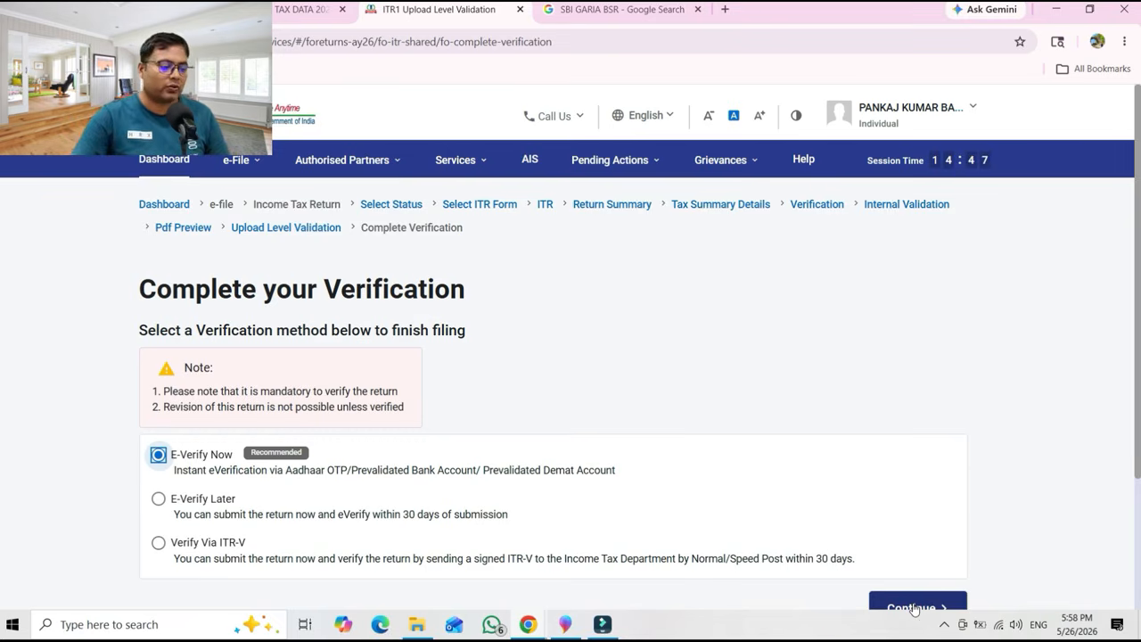
left_click(161, 500)
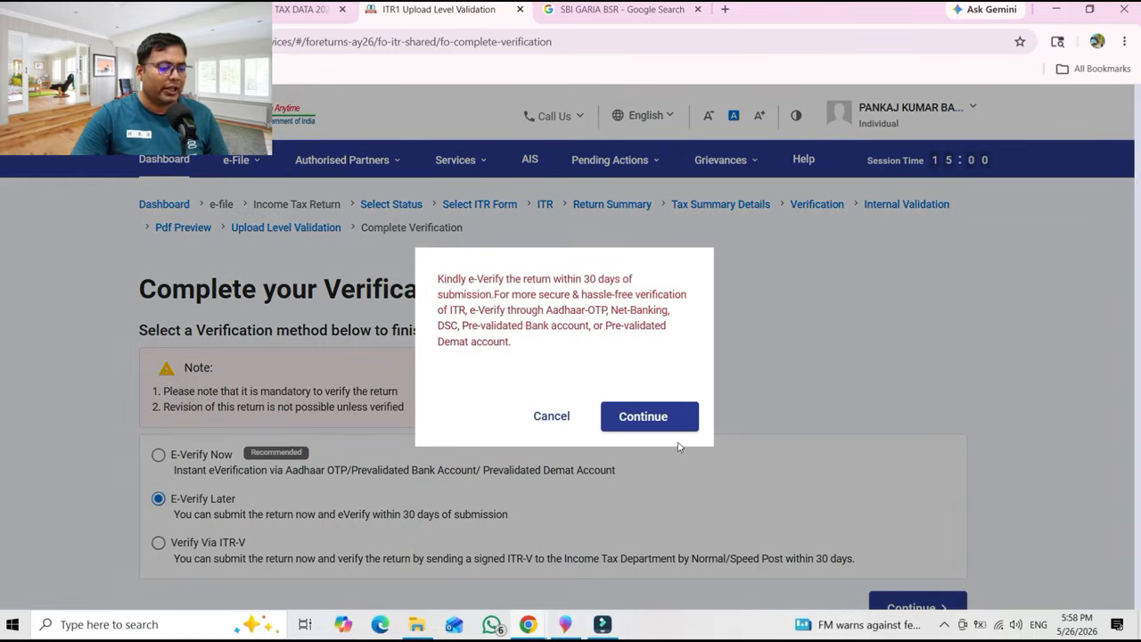
left_click(675, 431)
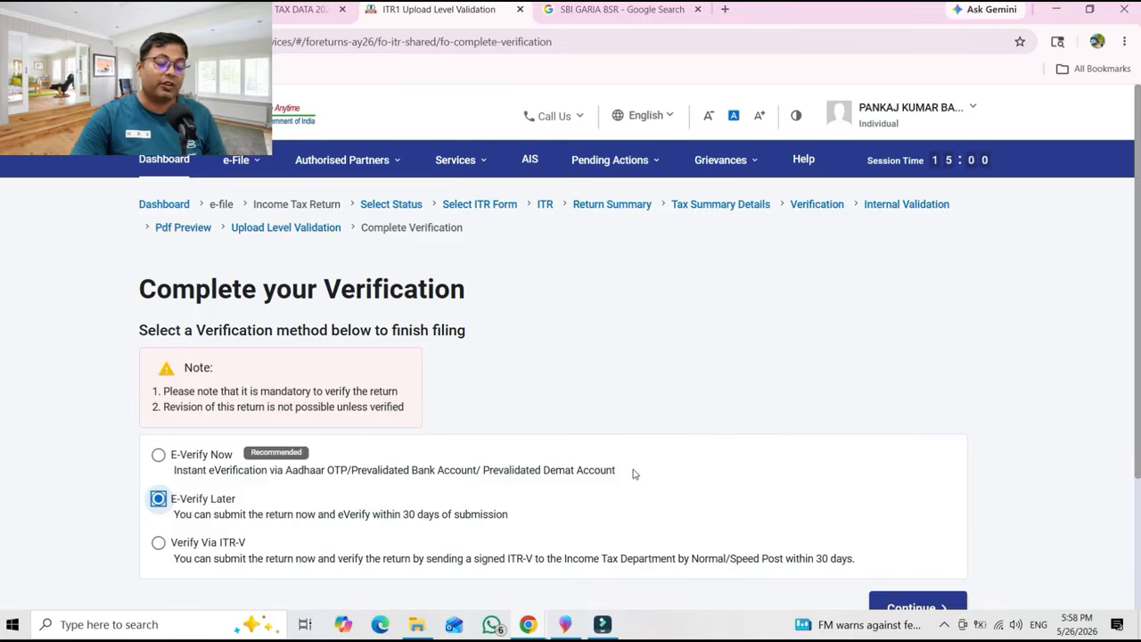
left_click(158, 544)
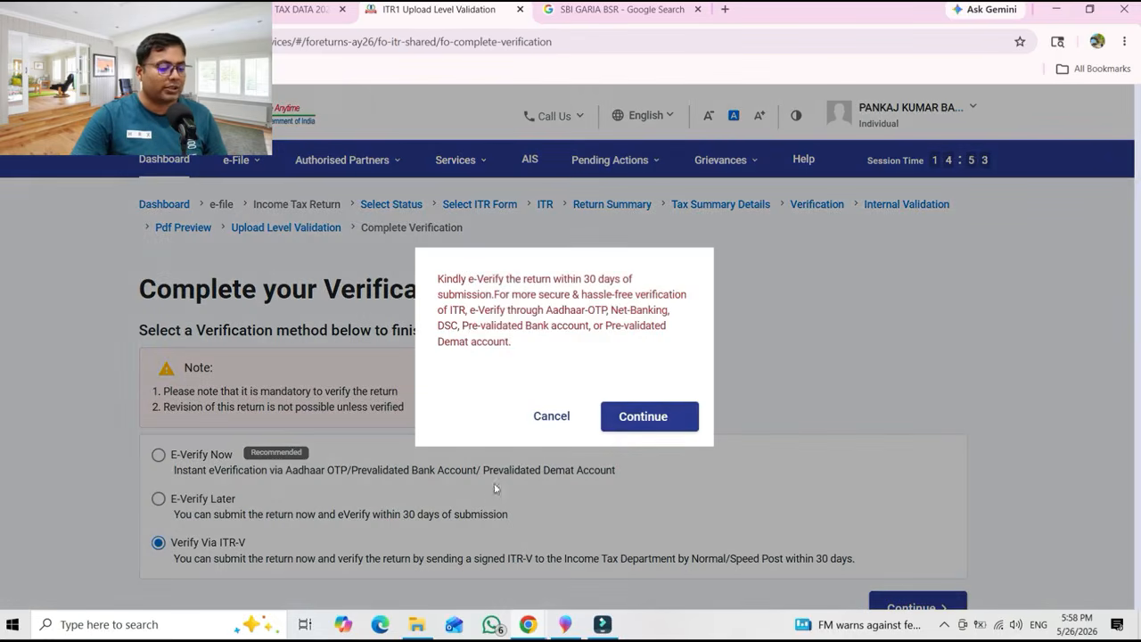
left_click(662, 419)
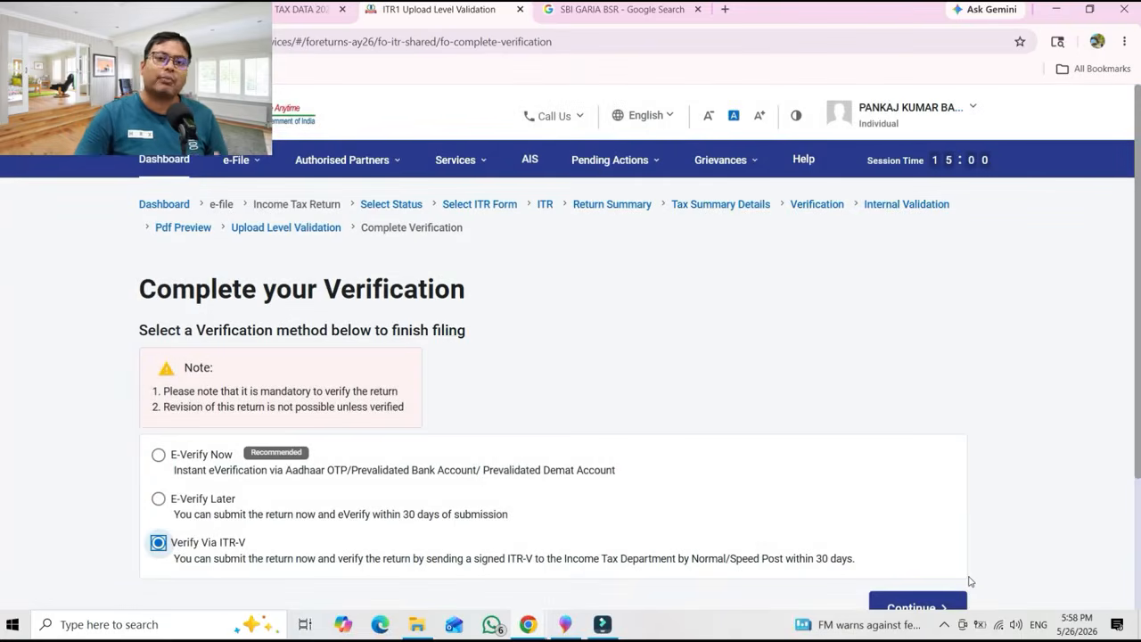